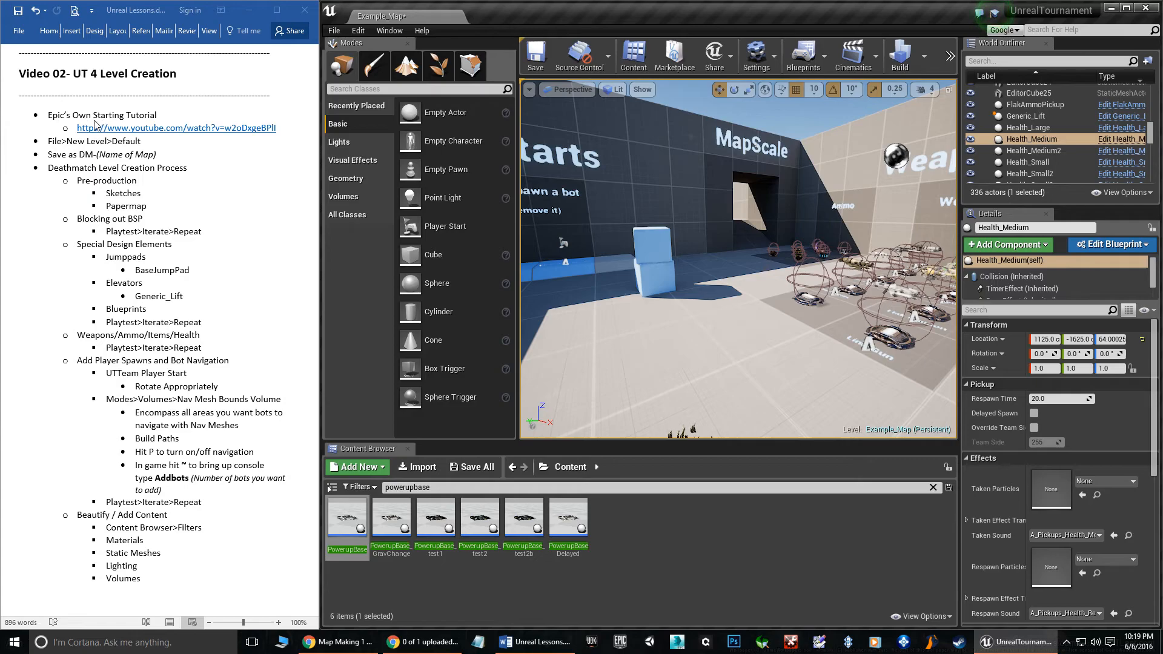
# Step: Highlight the Epic's Own Starting Tutorial entry in the notes and view the map-building video in the browser before returning to the editor
pyautogui.click(58, 116)
pyautogui.moveTo(46, 112); pyautogui.dragTo(254, 129)
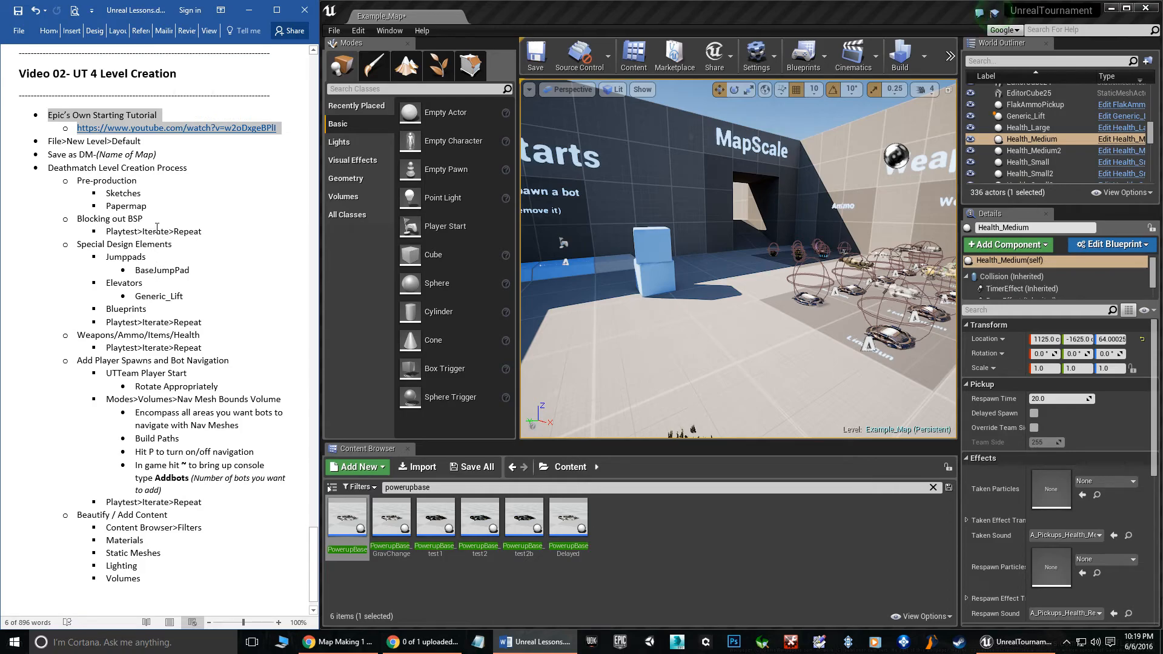
pyautogui.click(422, 642)
pyautogui.click(340, 642)
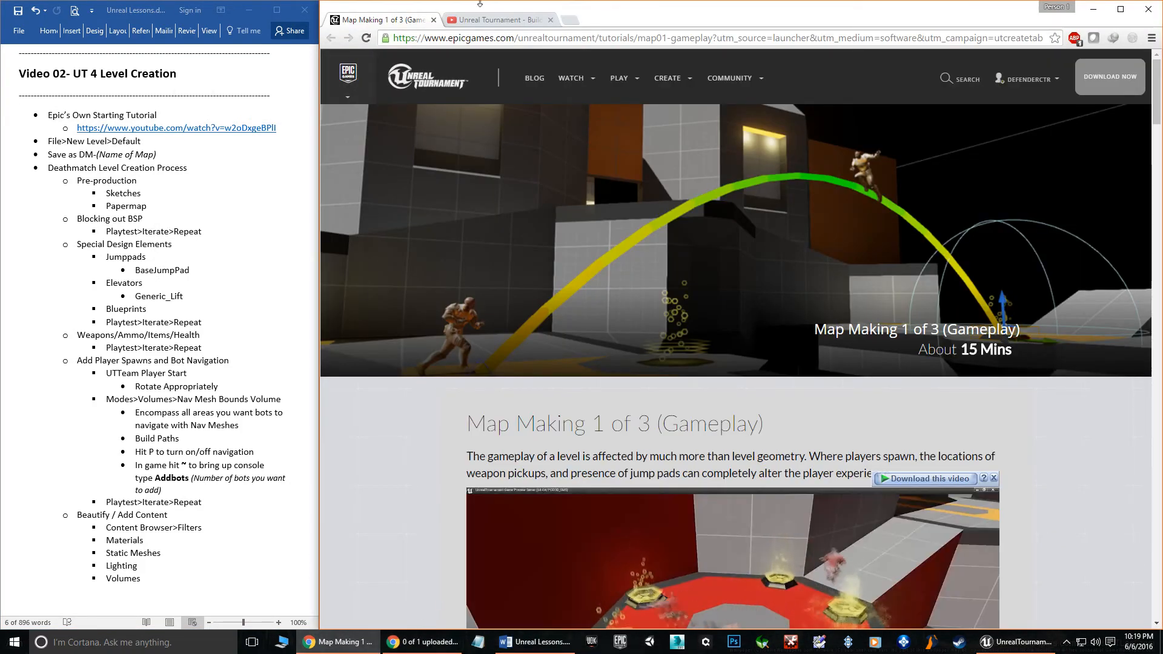
pyautogui.click(493, 20)
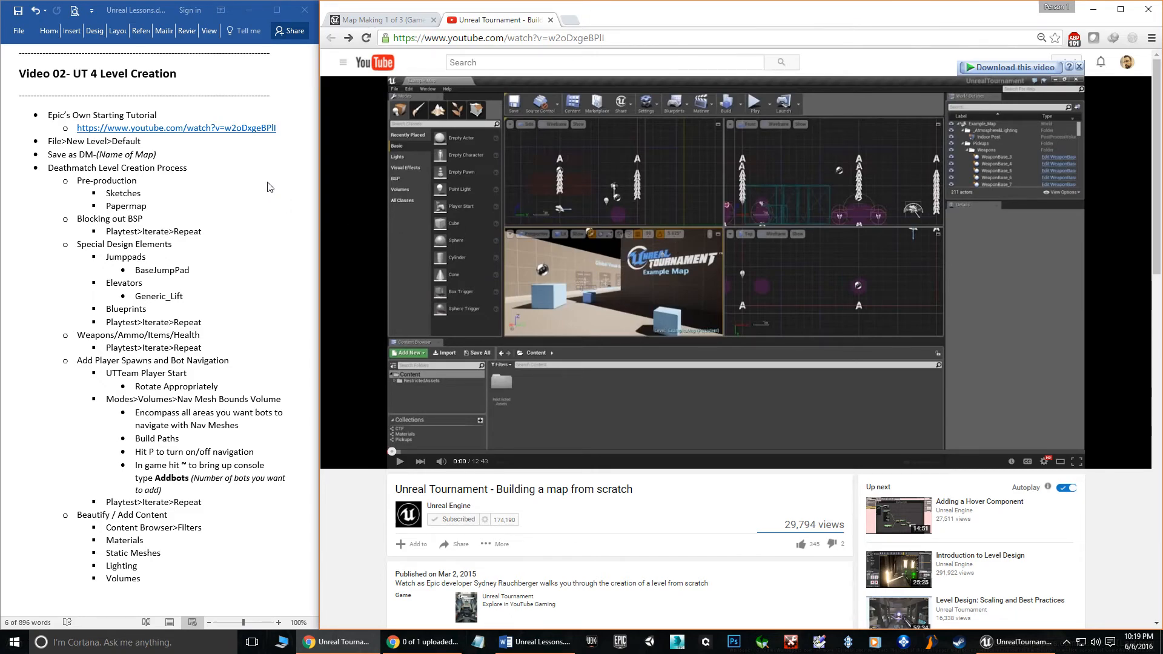
pyautogui.click(1090, 10)
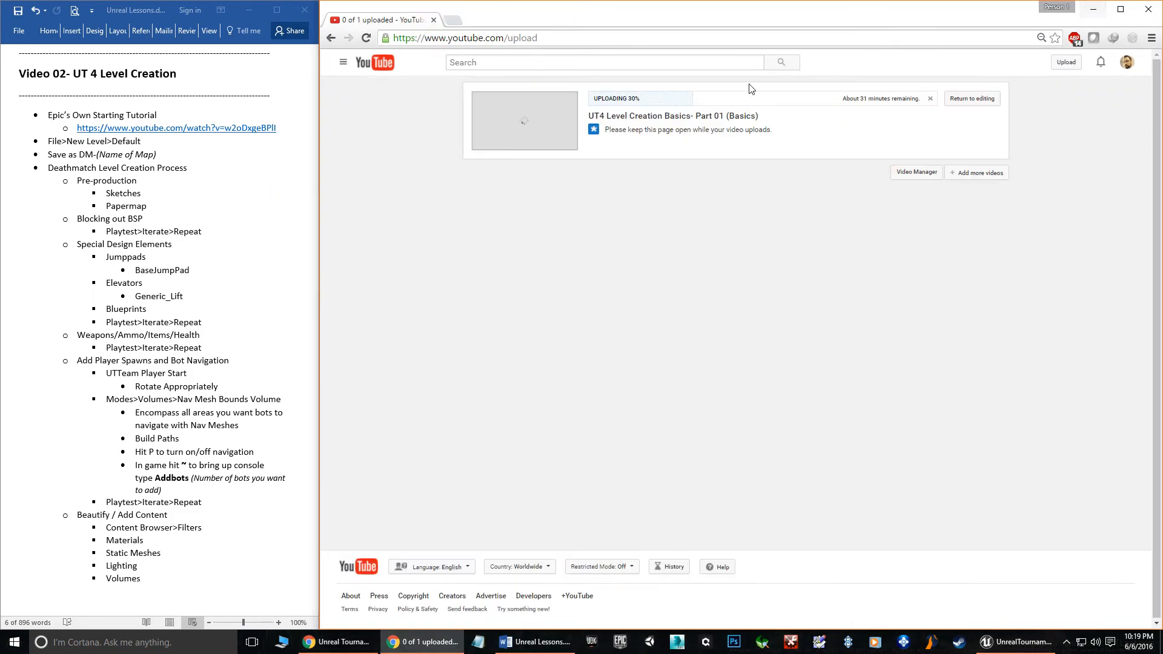
pyautogui.click(1101, 11)
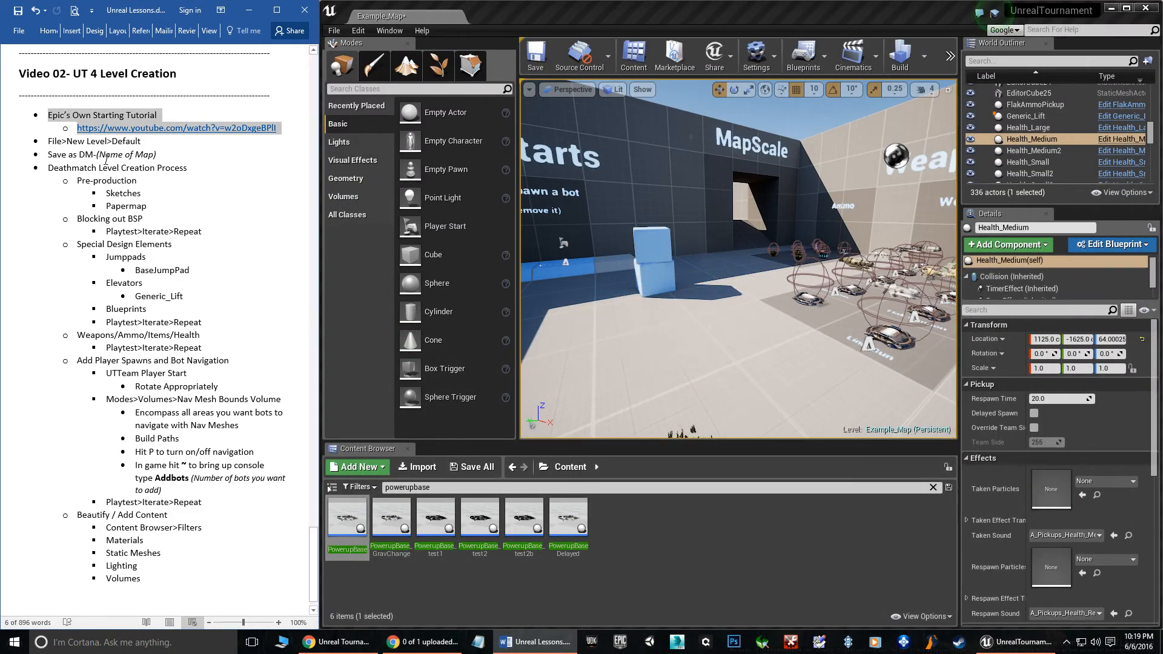
# Step: Highlight the File>New Level>Default line in the notes and view the New Level templates without creating a level
pyautogui.click(49, 142)
pyautogui.moveTo(48, 143); pyautogui.dragTo(148, 142)
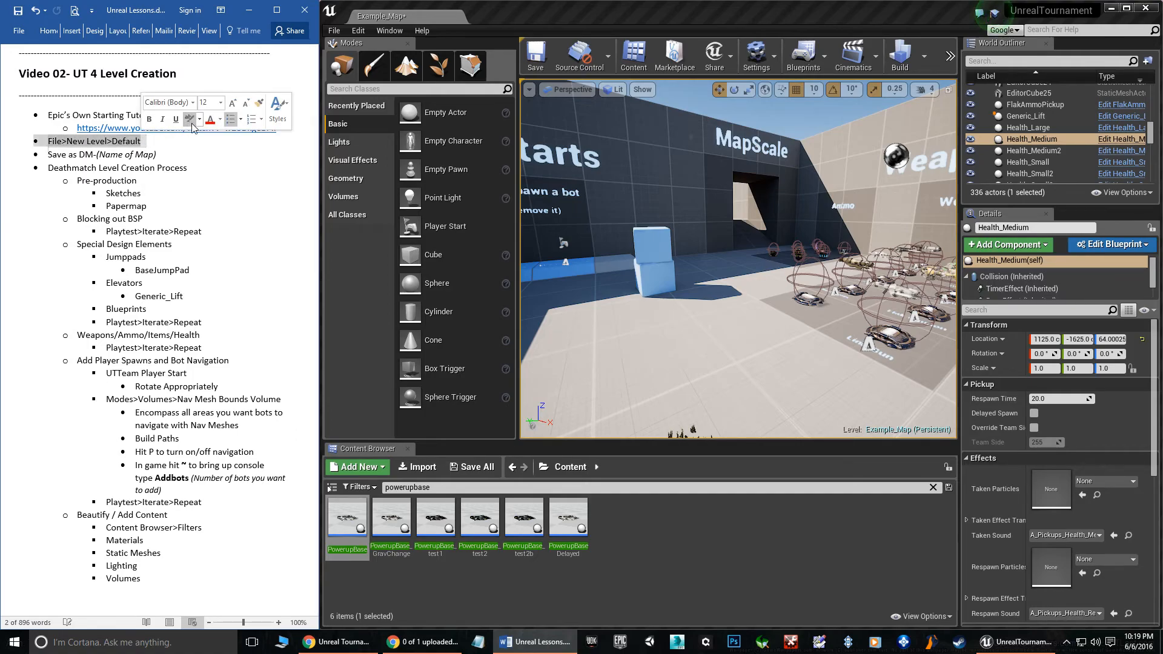
pyautogui.click(333, 30)
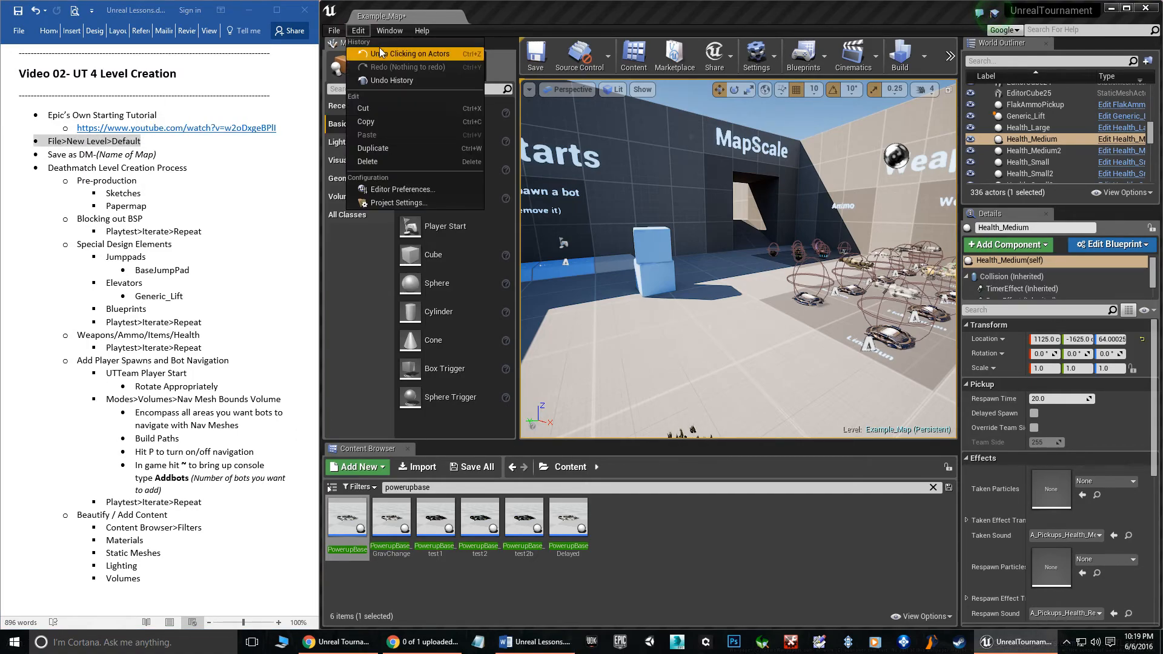
pyautogui.click(358, 54)
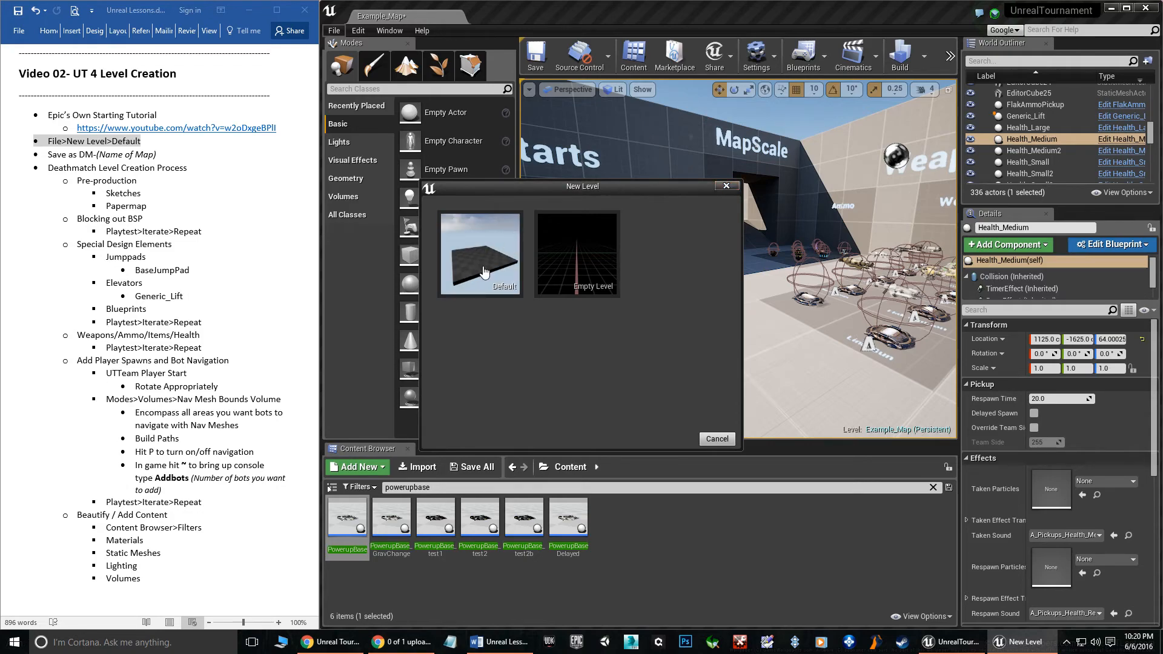
pyautogui.click(726, 185)
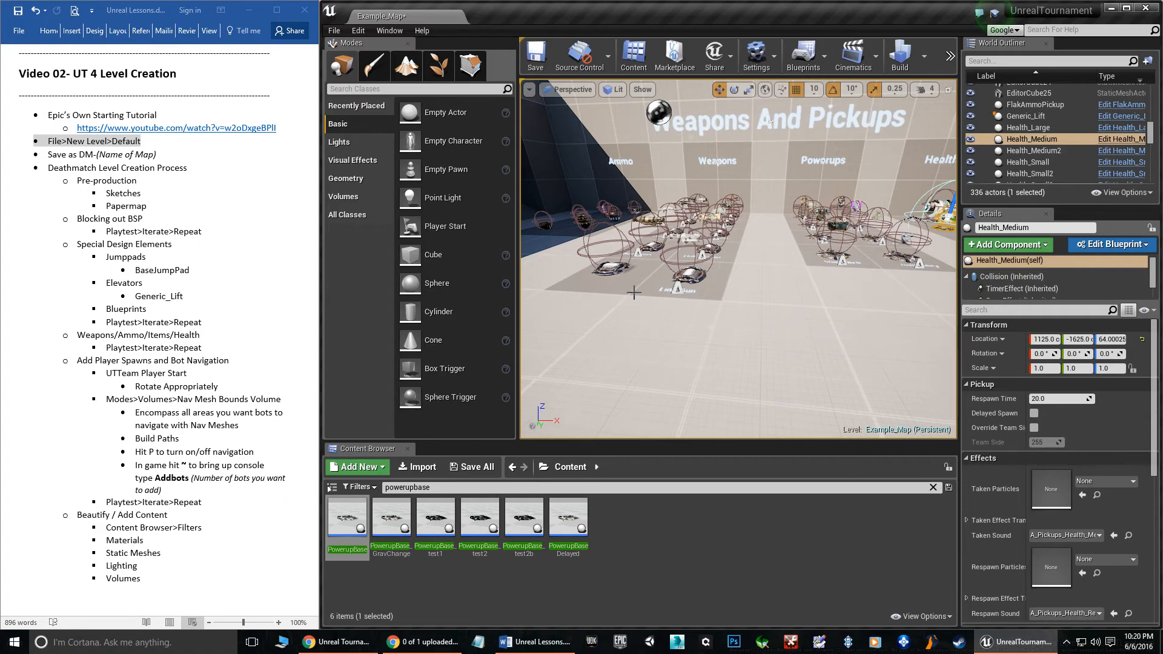
# Step: Enter the name prefix DM- for saving the level in the Maps folder, without saving it
pyautogui.click(335, 31)
pyautogui.click(365, 94)
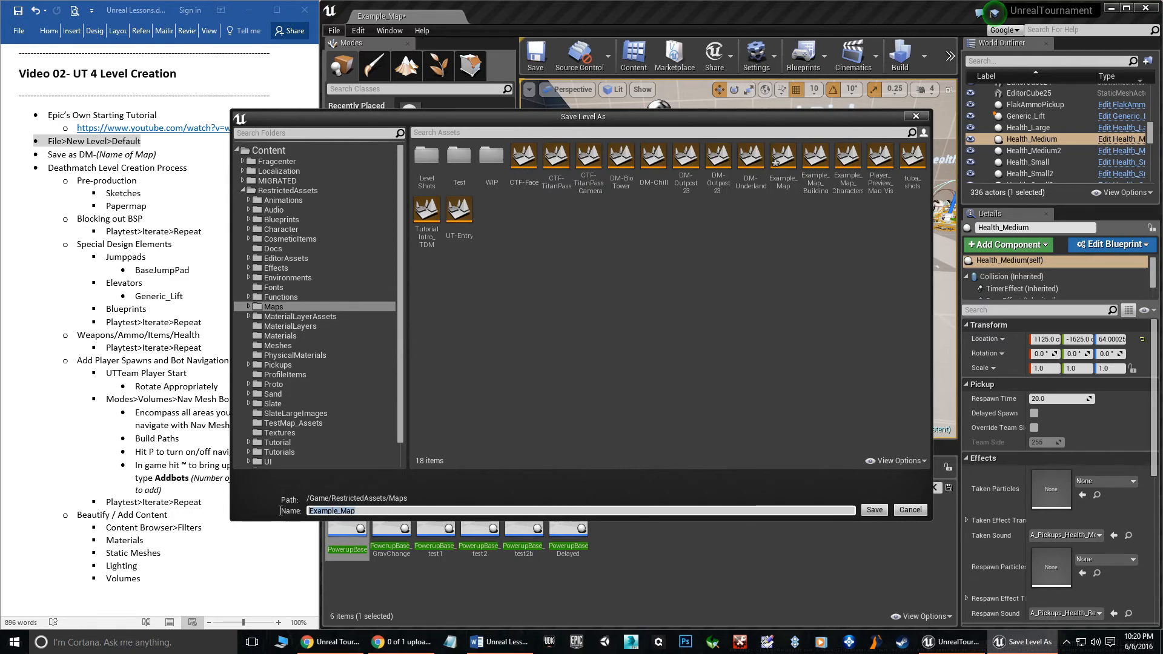
pyautogui.write('DM-')
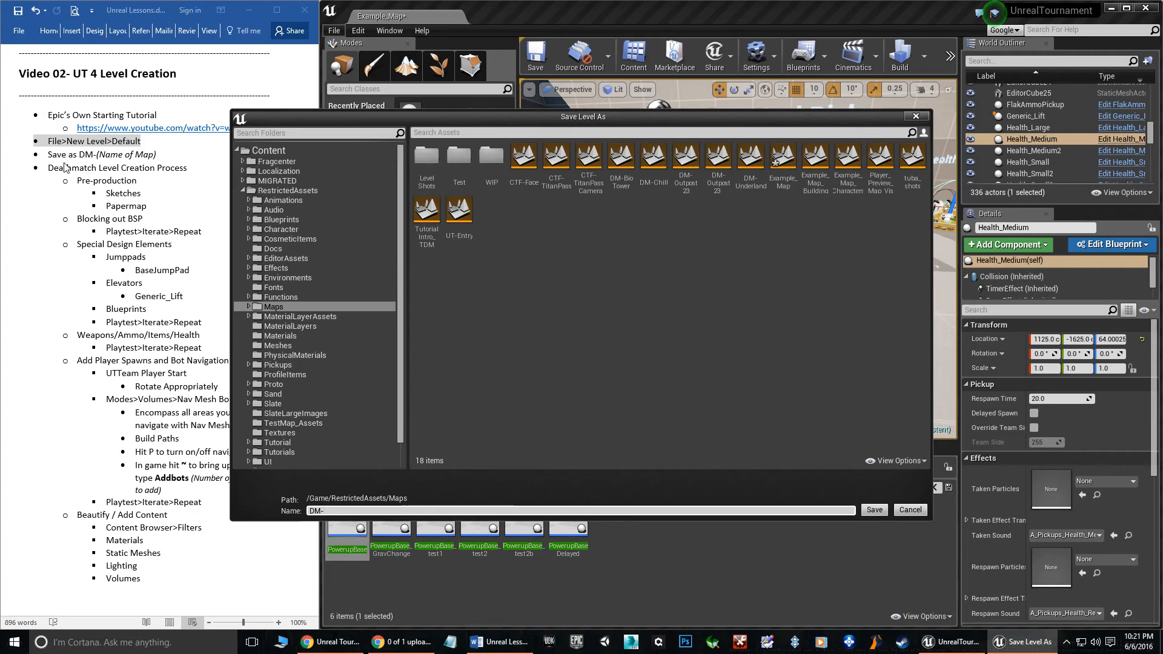
pyautogui.click(916, 116)
# Step: Highlight the Save as DM line and the Pre-production section with Sketches and Papermap in the notes
pyautogui.click(151, 155)
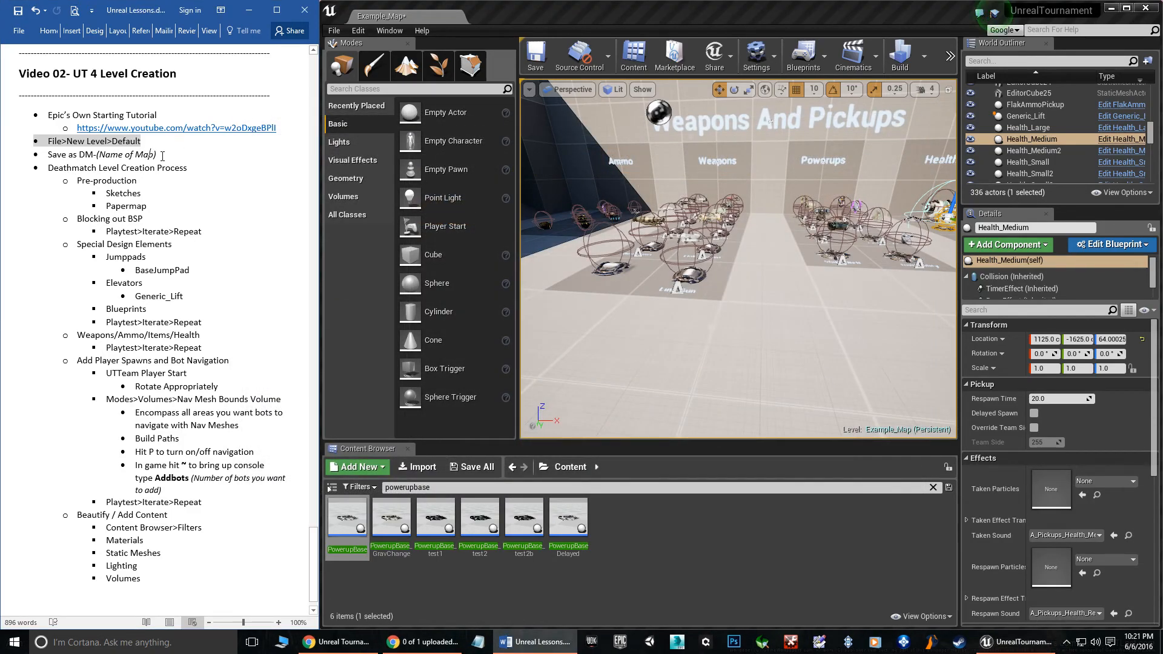
pyautogui.click(45, 154)
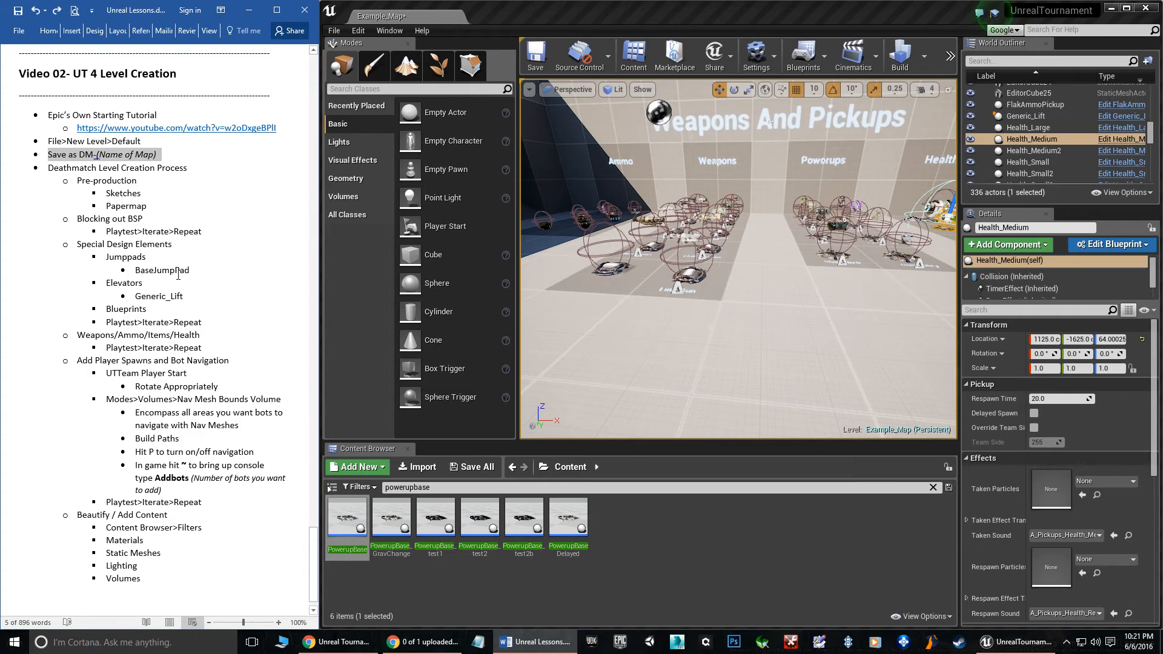
pyautogui.click(95, 192)
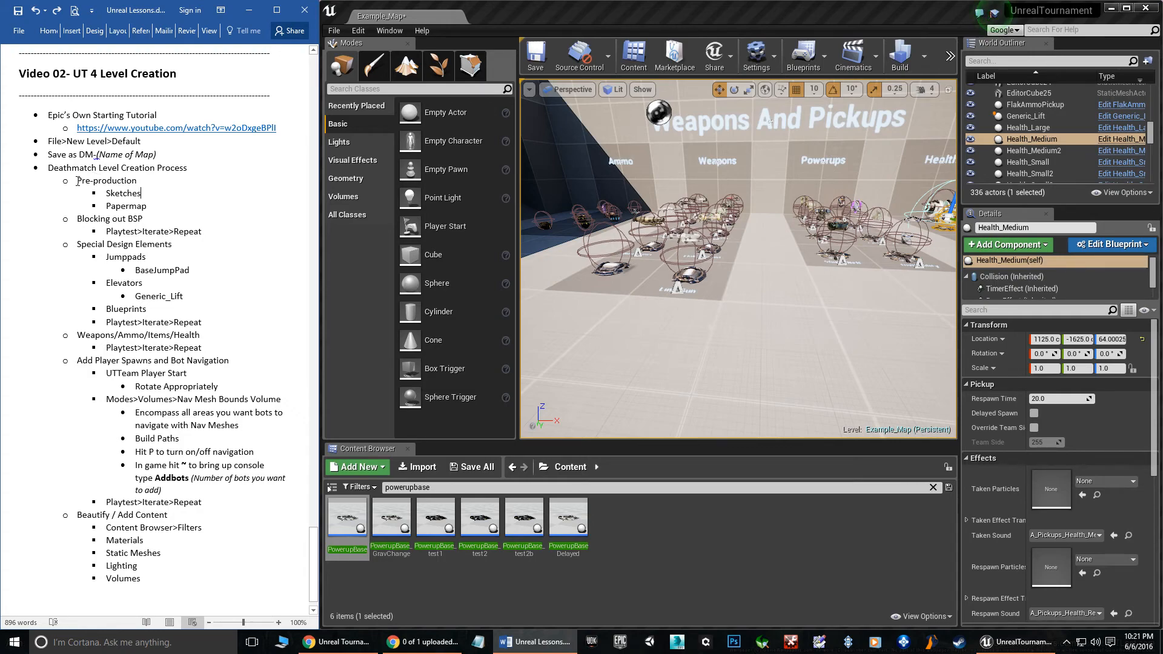
pyautogui.moveTo(78, 181)
pyautogui.mouseDown()
pyautogui.moveTo(138, 182)
pyautogui.moveTo(157, 217)
pyautogui.mouseUp()
pyautogui.click(115, 193)
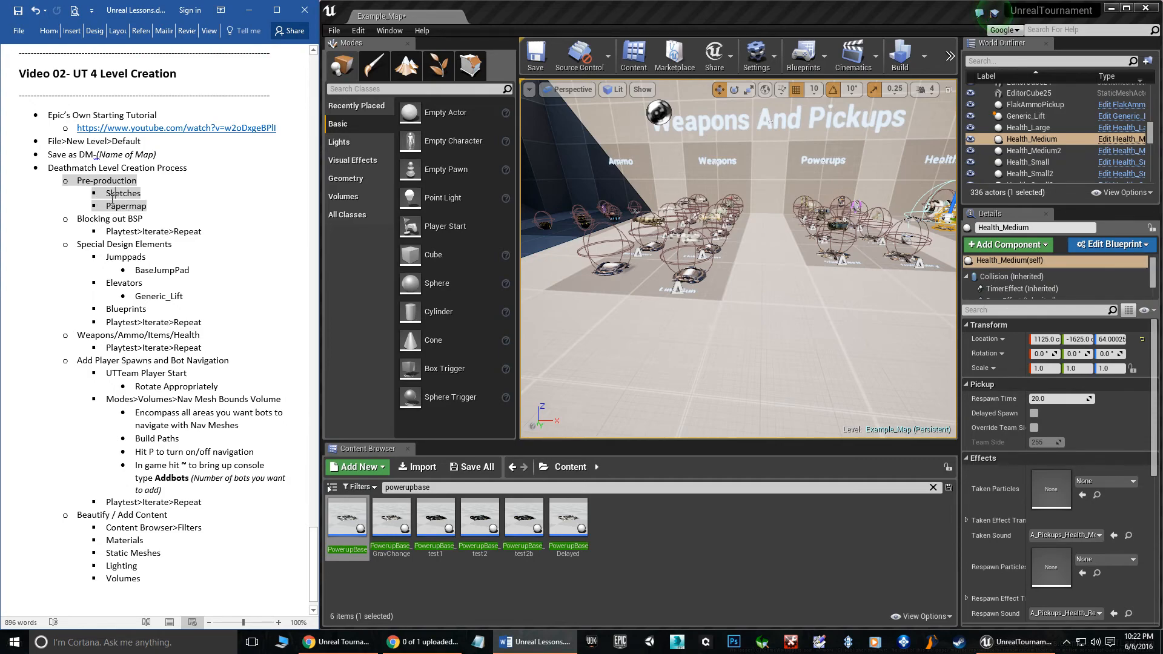
# Step: Highlight the Blocking out BSP entry and its Playtest>Iterate>Repeat line in the notes
pyautogui.hotkey('ctrl', 'z')
pyautogui.click(166, 201)
pyautogui.moveTo(77, 219); pyautogui.dragTo(201, 231)
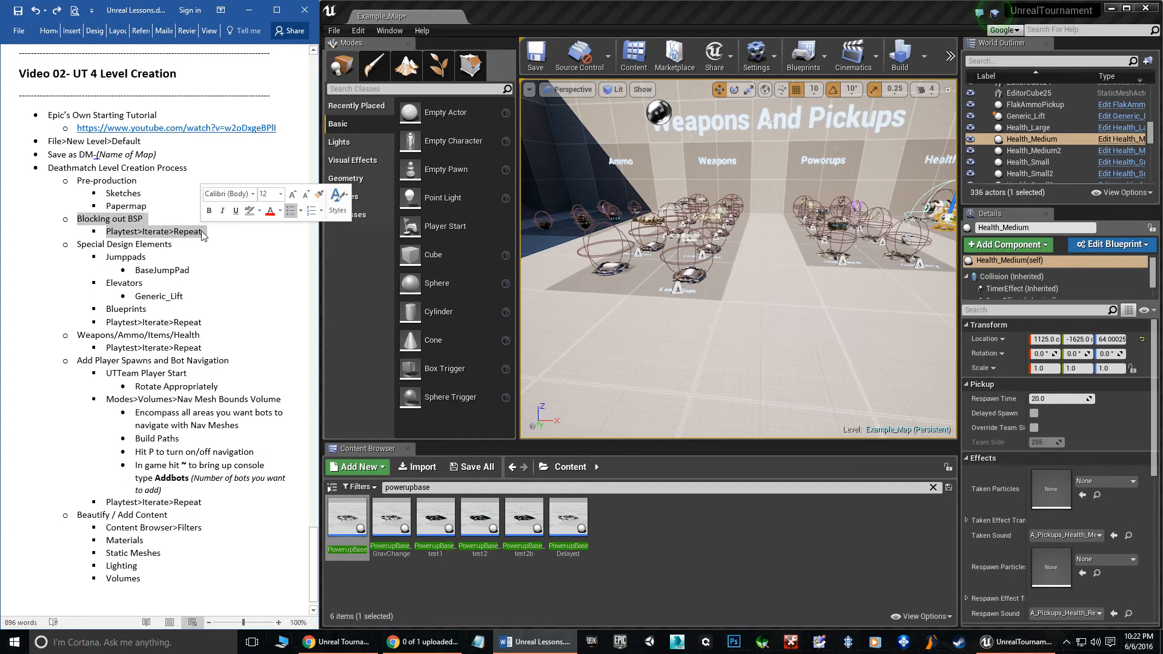
pyautogui.click(246, 213)
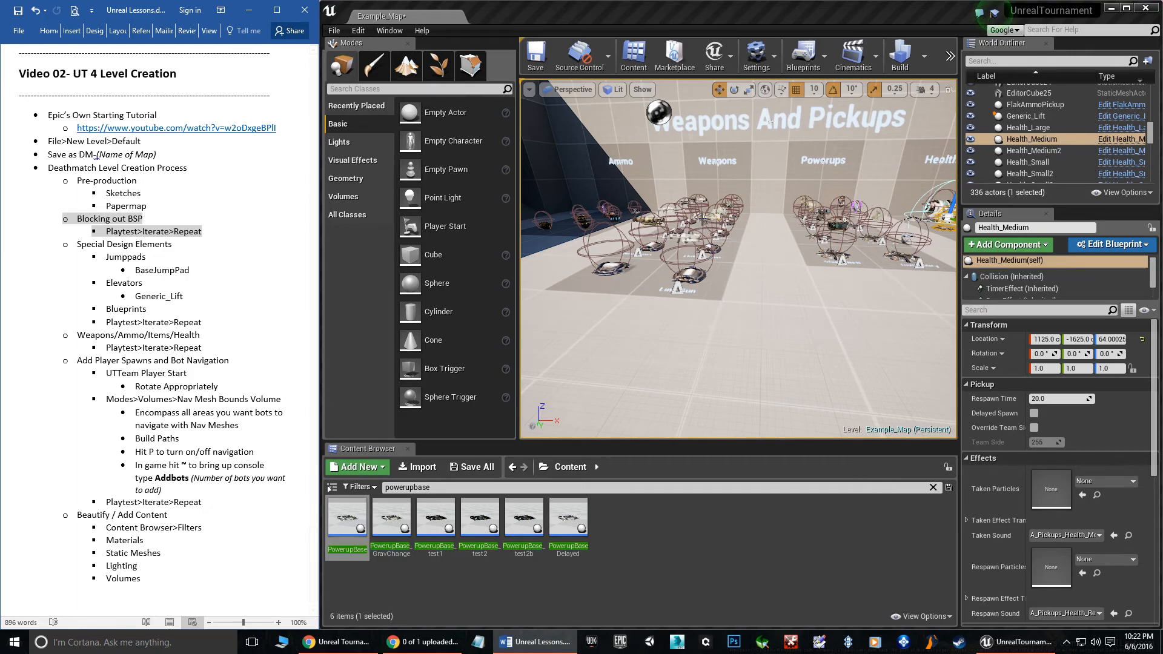
# Step: Place an additive Box geometry brush on the floor in front of the Weapons And Pickups area
pyautogui.moveTo(748, 259); pyautogui.dragTo(709, 241, button='right')
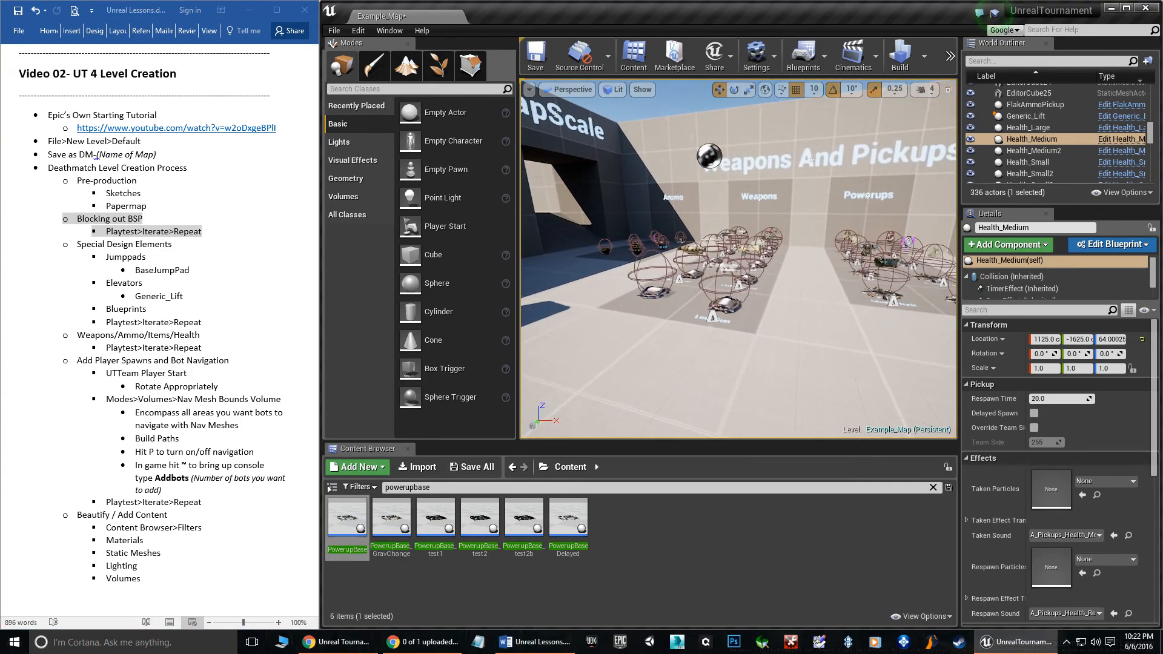
pyautogui.click(345, 178)
pyautogui.moveTo(408, 112)
pyautogui.mouseDown()
pyautogui.moveTo(557, 230)
pyautogui.moveTo(785, 378)
pyautogui.mouseUp()
pyautogui.moveTo(740, 361)
pyautogui.mouseDown(button='right')
pyautogui.moveTo(782, 387)
pyautogui.moveTo(848, 391)
pyautogui.moveTo(890, 375)
pyautogui.mouseUp(button='right')
pyautogui.press('a')
pyautogui.moveTo(790, 288); pyautogui.dragTo(792, 288, button='right')
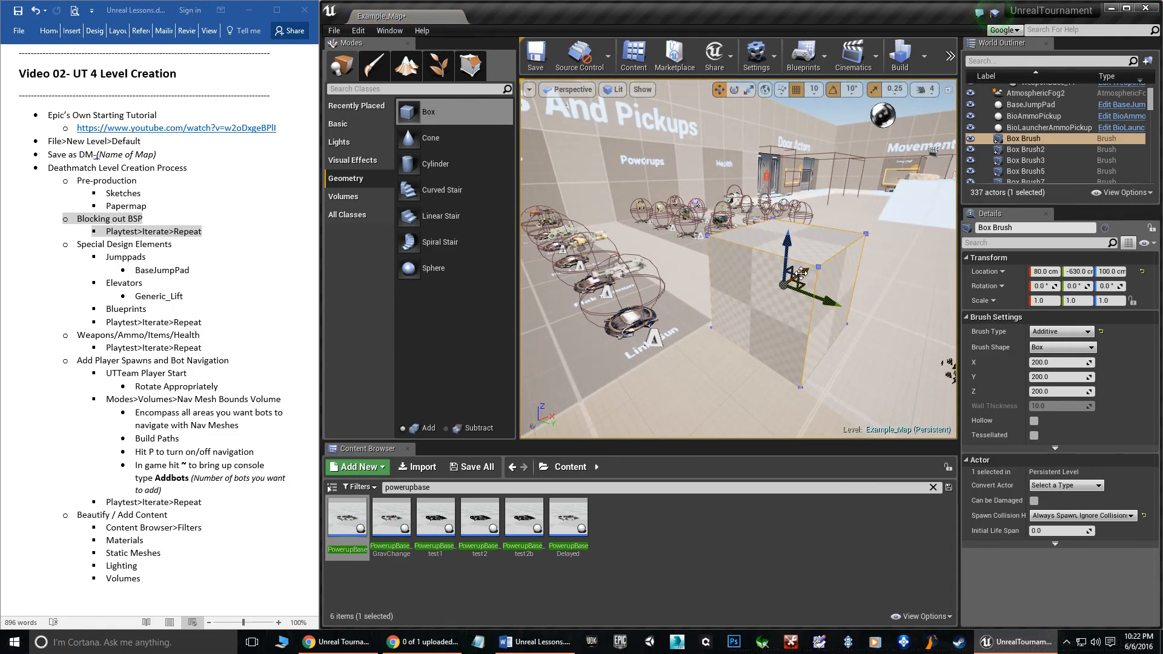
# Step: Delete the box brush from the floor near the Weapons And Pickups area
pyautogui.moveTo(727, 248); pyautogui.dragTo(1145, 249, button='right')
pyautogui.moveTo(738, 259)
pyautogui.mouseDown(button='right')
pyautogui.moveTo(902, 264)
pyautogui.moveTo(648, 260)
pyautogui.moveTo(845, 264)
pyautogui.mouseUp(button='right')
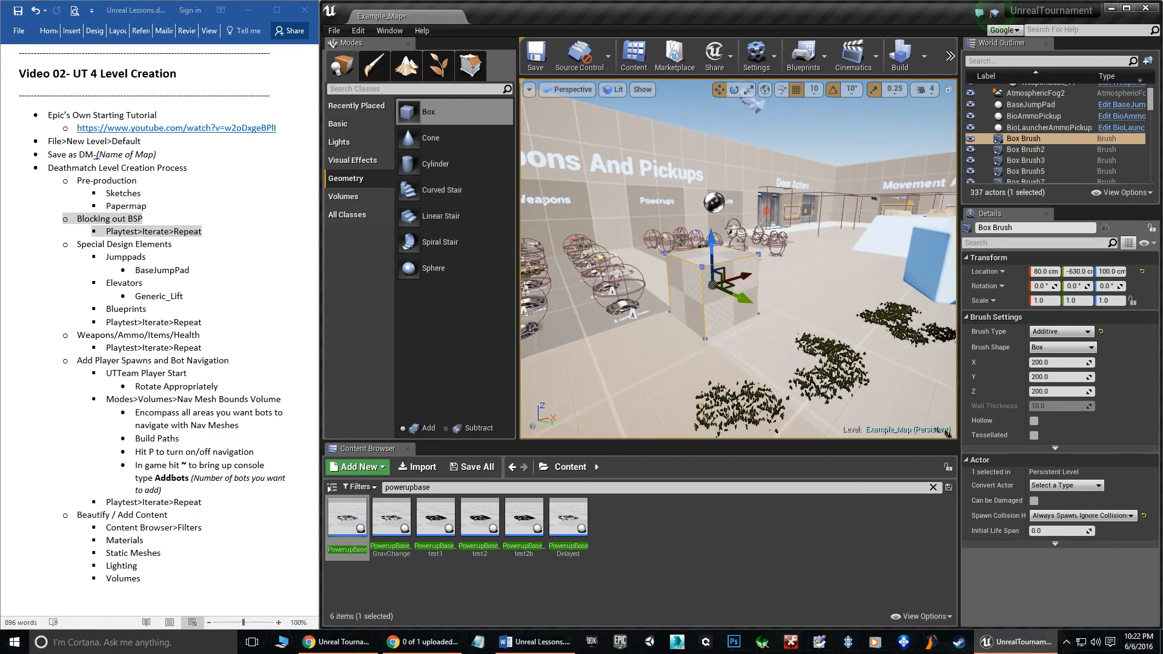
pyautogui.press('Delete')
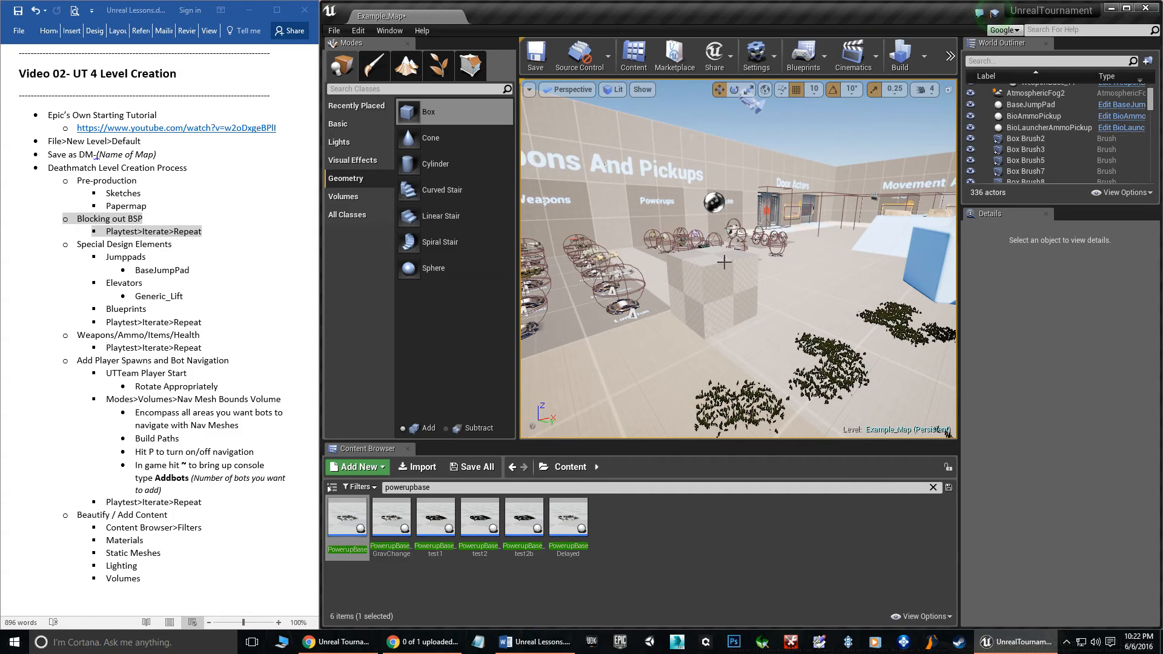
# Step: Examine the box's geometry from several sides and the blocked-out walls in the wall run area
pyautogui.moveTo(720, 273); pyautogui.dragTo(818, 184, button='right')
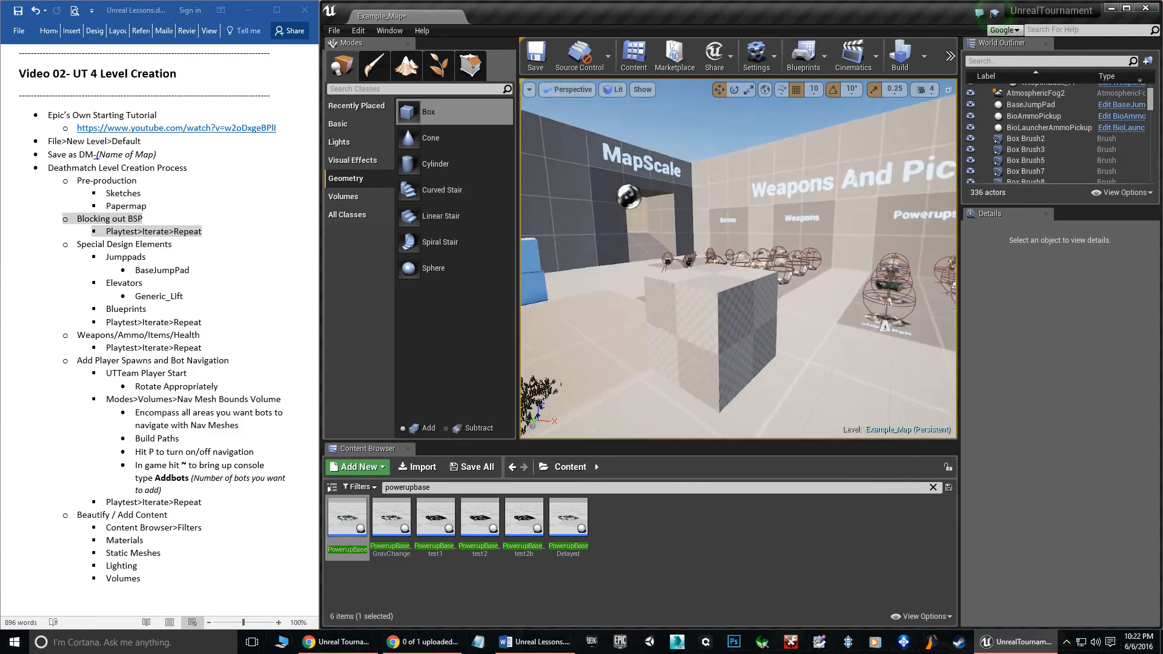
pyautogui.moveTo(751, 338); pyautogui.dragTo(809, 299, button='right')
pyautogui.moveTo(743, 224); pyautogui.dragTo(750, 226, button='right')
pyautogui.moveTo(634, 313); pyautogui.dragTo(594, 370, button='right')
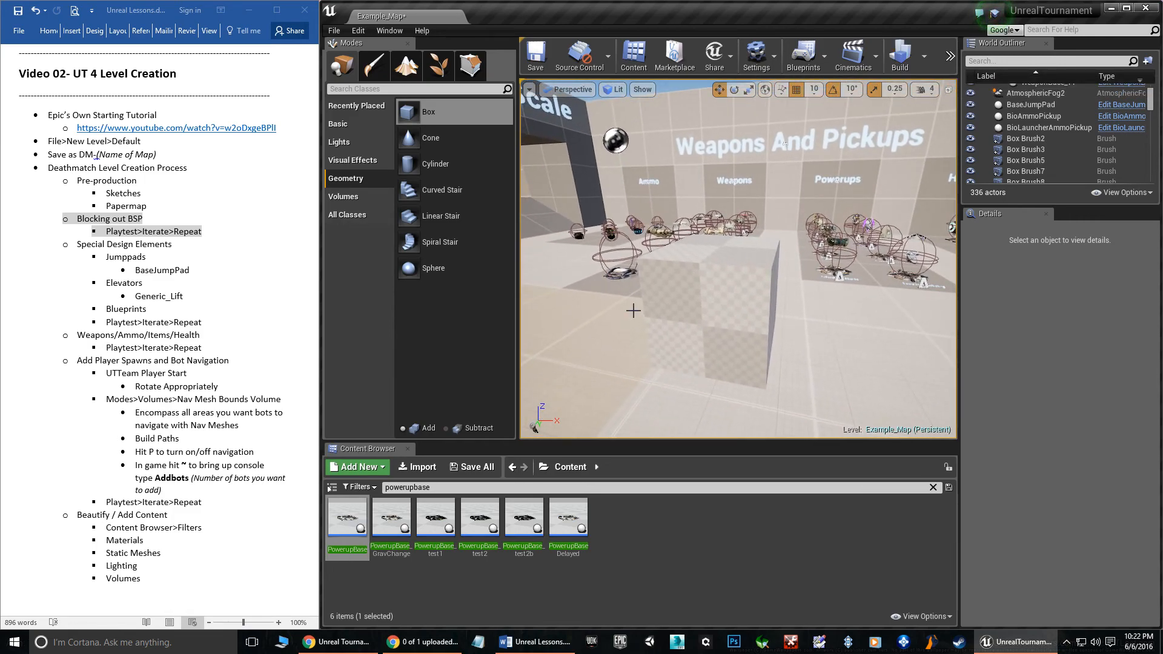
pyautogui.moveTo(660, 327); pyautogui.dragTo(527, 318, button='right')
pyautogui.moveTo(738, 266); pyautogui.dragTo(621, 296, button='right')
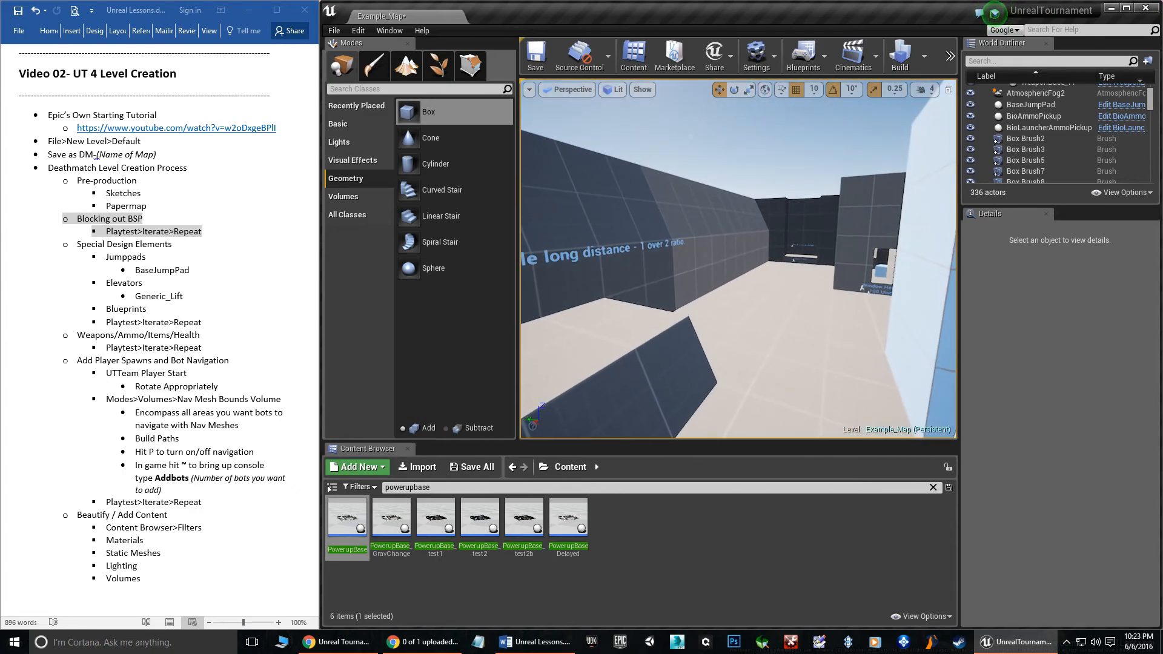
# Step: Look over the existing levels in the Maps folder without opening one, and examine the wall run area again
pyautogui.click(334, 31)
pyautogui.click(368, 64)
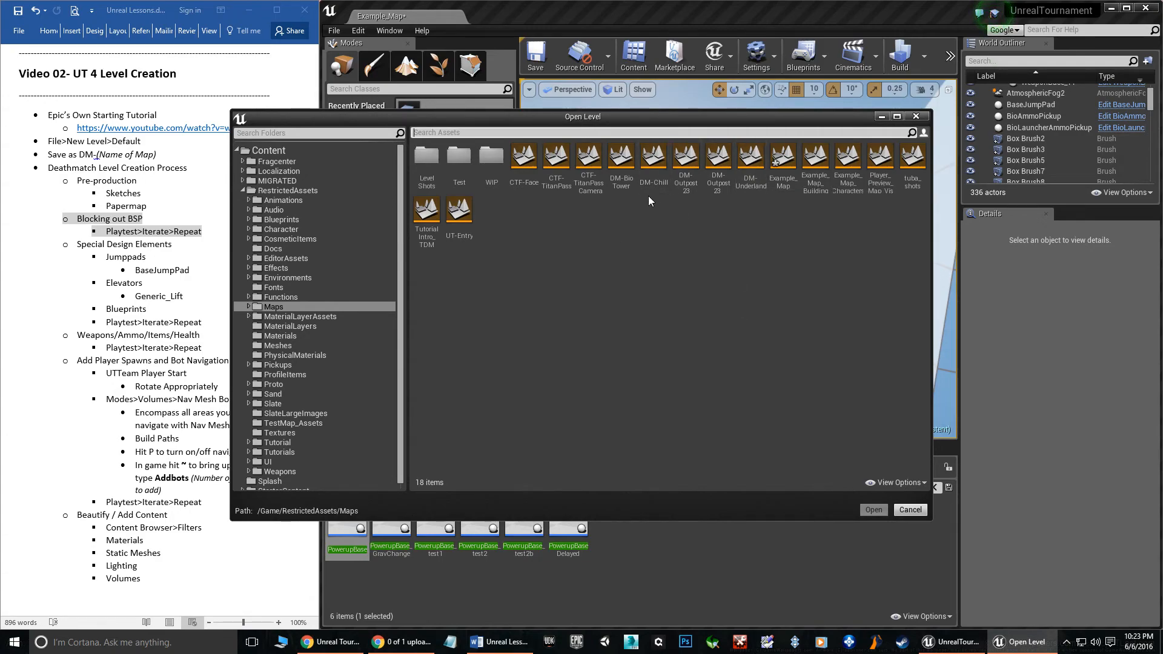
pyautogui.click(916, 117)
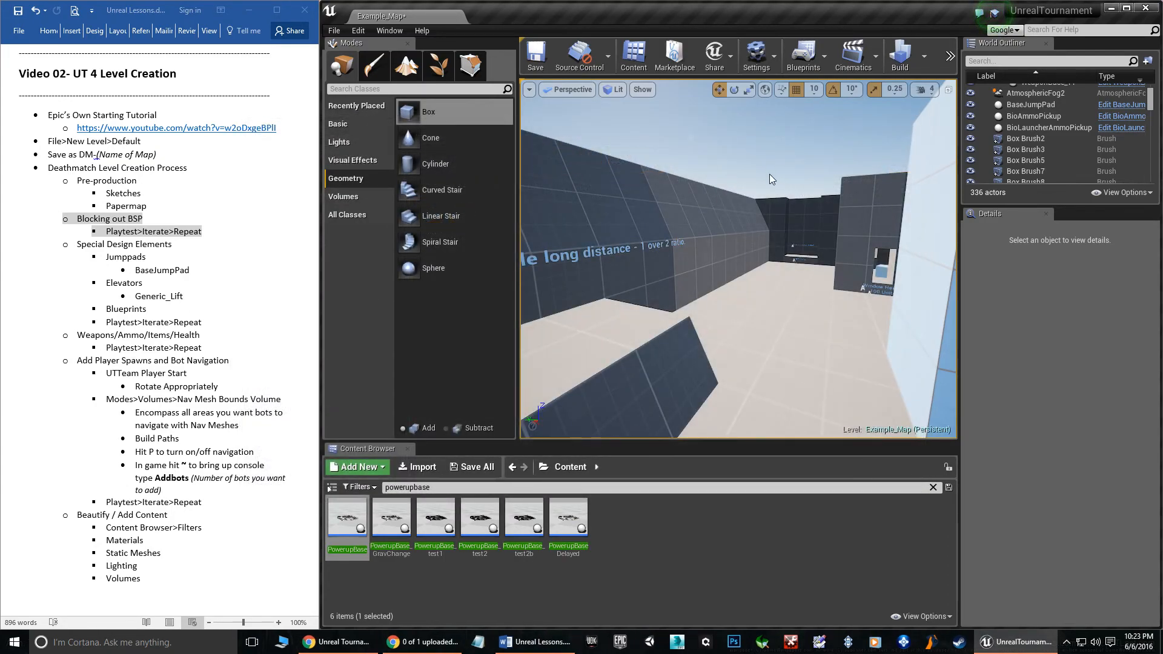
pyautogui.moveTo(659, 249)
pyautogui.mouseDown(button='right')
pyautogui.moveTo(808, 249)
pyautogui.moveTo(484, 249)
pyautogui.moveTo(685, 252)
pyautogui.moveTo(664, 250)
pyautogui.mouseUp(button='right')
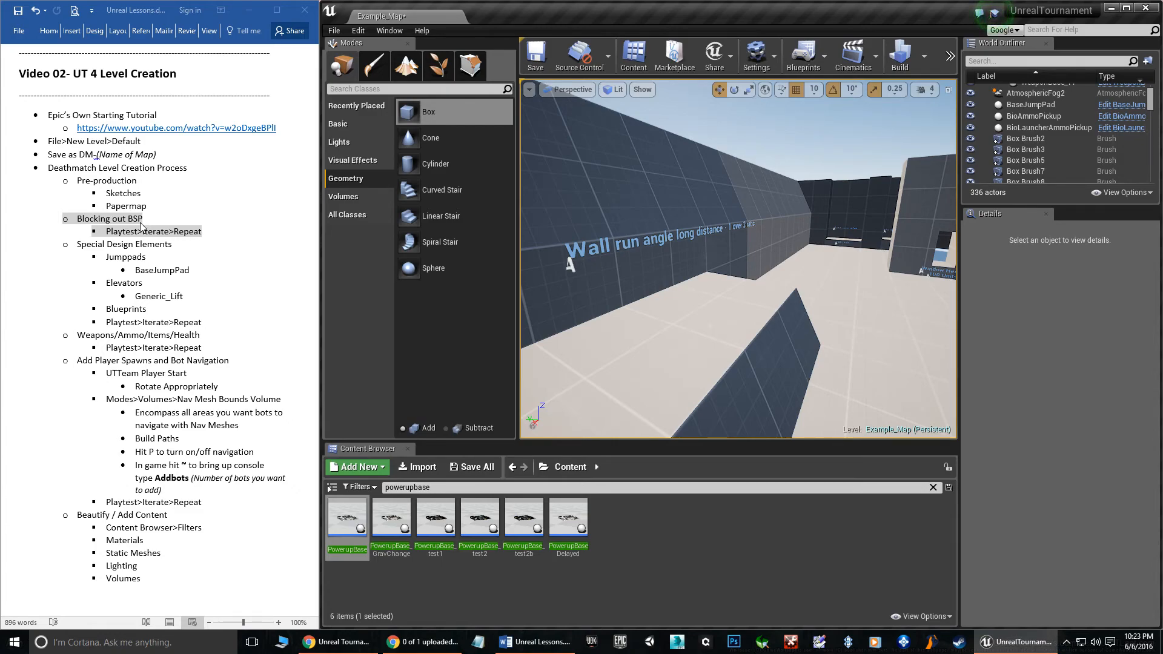
# Step: Highlight the Special Design Elements section in the notes, from its heading through its Playtest>Iterate>Repeat line
pyautogui.click(131, 249)
pyautogui.hotkey('ctrl', 'z')
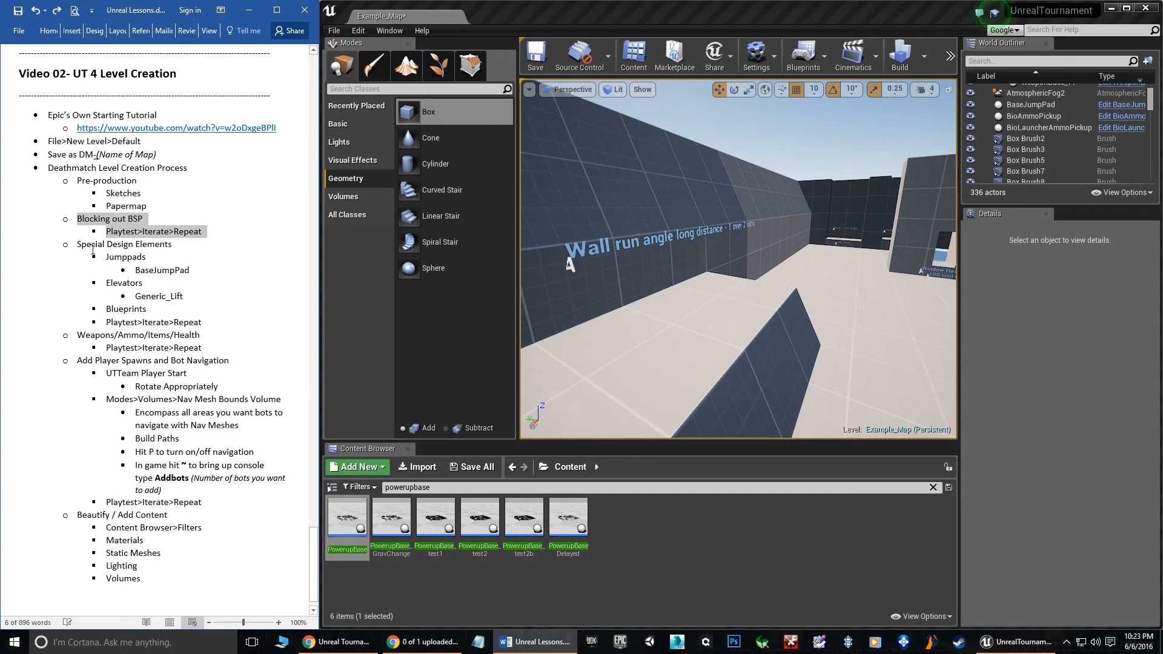
pyautogui.click(92, 246)
pyautogui.moveTo(94, 250); pyautogui.dragTo(195, 327)
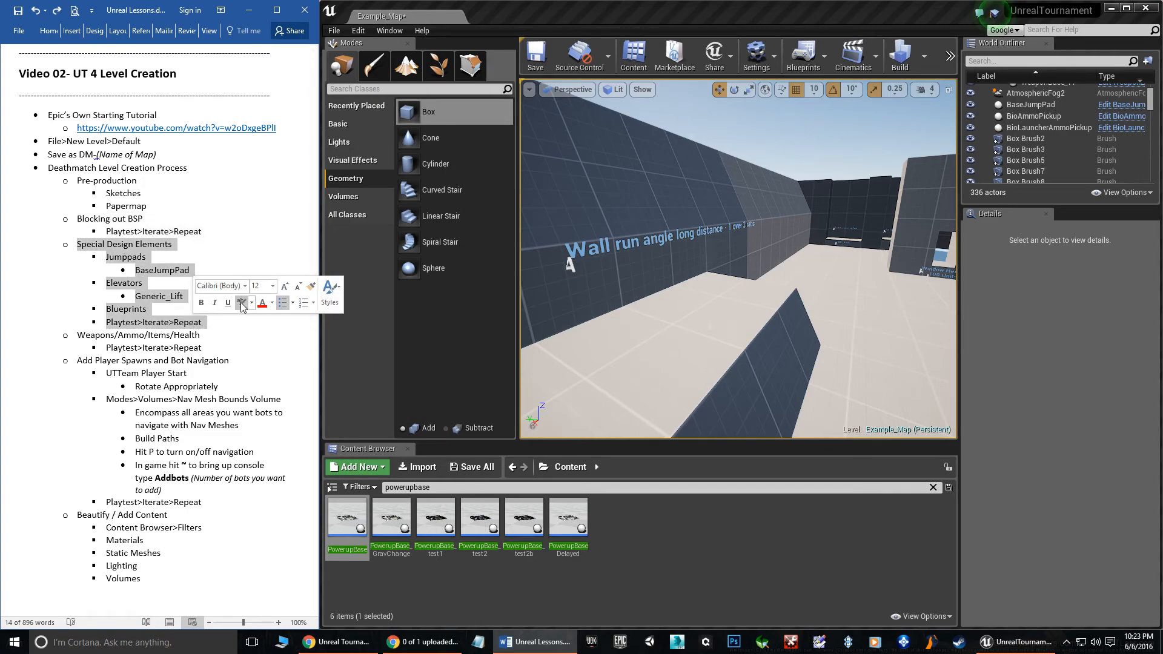
# Step: Fly through the example map to examine the jump pad and lift displays in the Movement Actors area
pyautogui.moveTo(704, 244)
pyautogui.mouseDown(button='right')
pyautogui.moveTo(742, 243)
pyautogui.moveTo(751, 231)
pyautogui.moveTo(912, 245)
pyautogui.moveTo(940, 234)
pyautogui.moveTo(938, 247)
pyautogui.moveTo(1012, 240)
pyautogui.moveTo(817, 232)
pyautogui.moveTo(907, 235)
pyautogui.mouseUp(button='right')
pyautogui.press('w')
pyautogui.press('w')
pyautogui.press('w')
pyautogui.press('w')
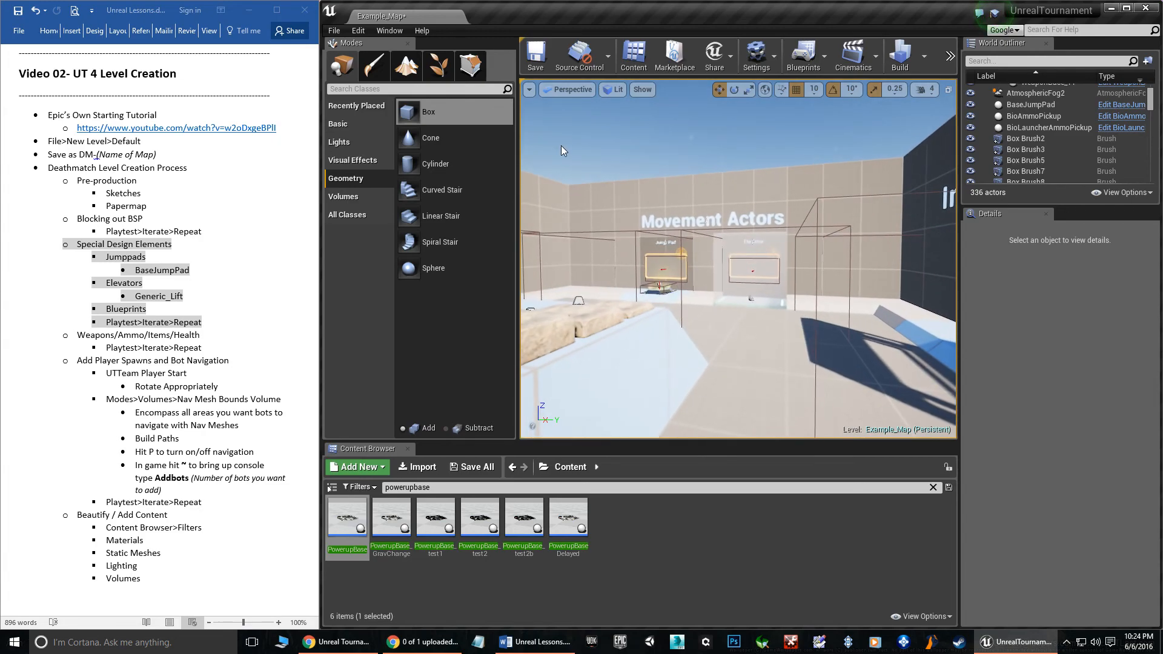
# Step: View the New Level templates and find DM-BioTower among the existing levels, without creating or opening a level
pyautogui.click(334, 31)
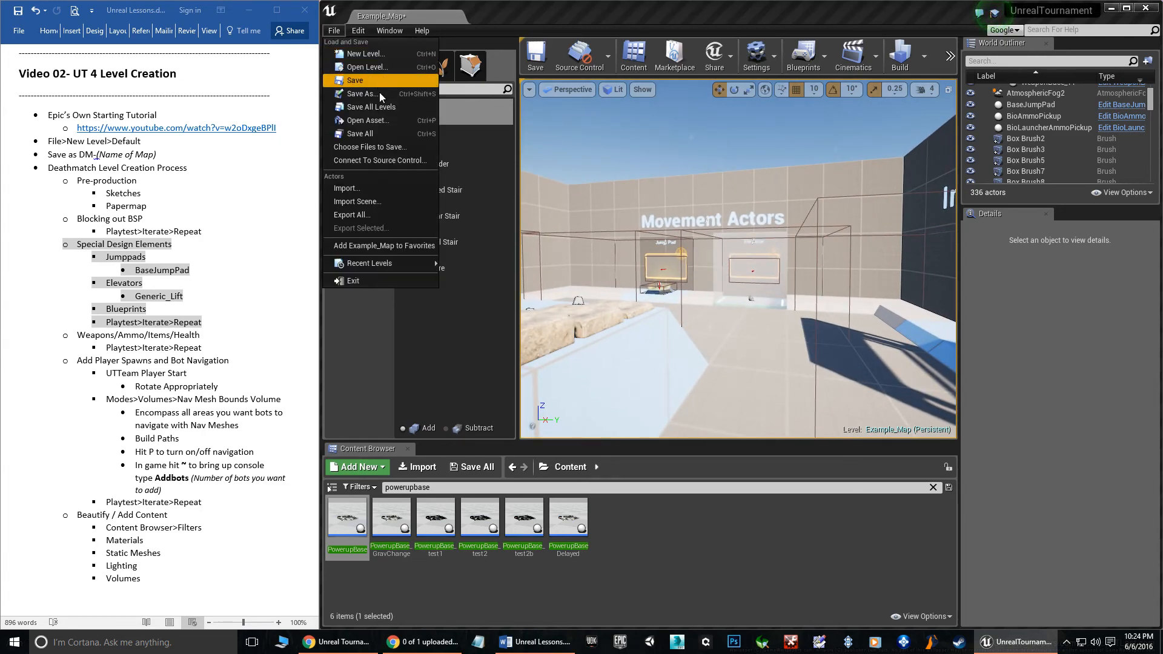
pyautogui.click(367, 54)
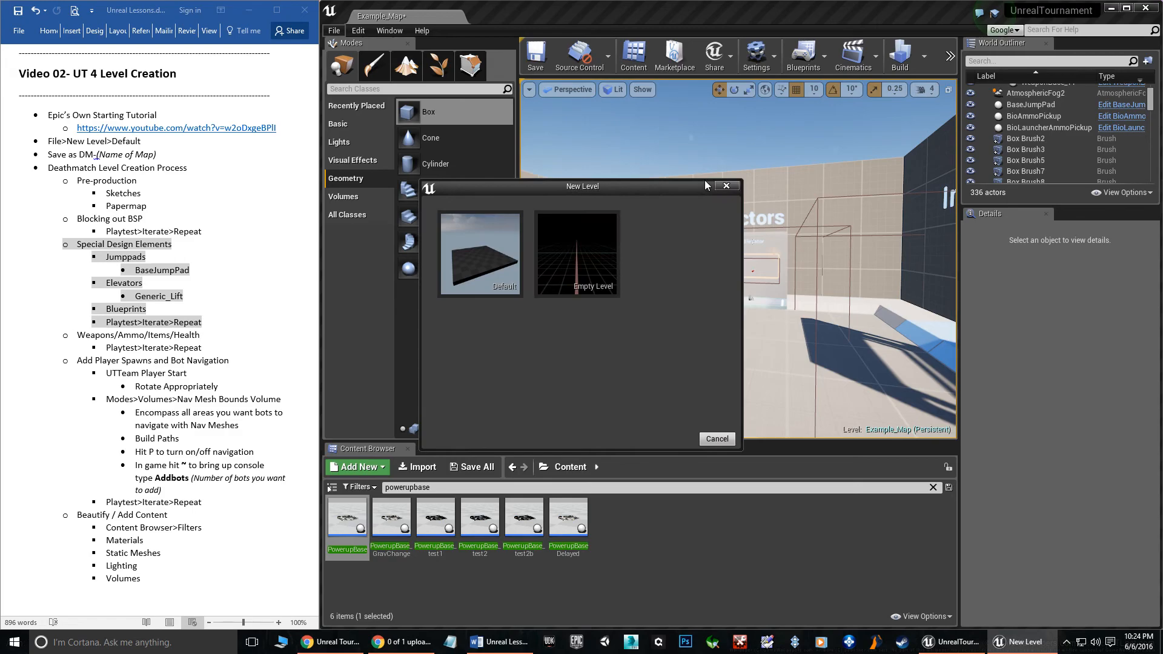
pyautogui.click(725, 185)
pyautogui.click(334, 30)
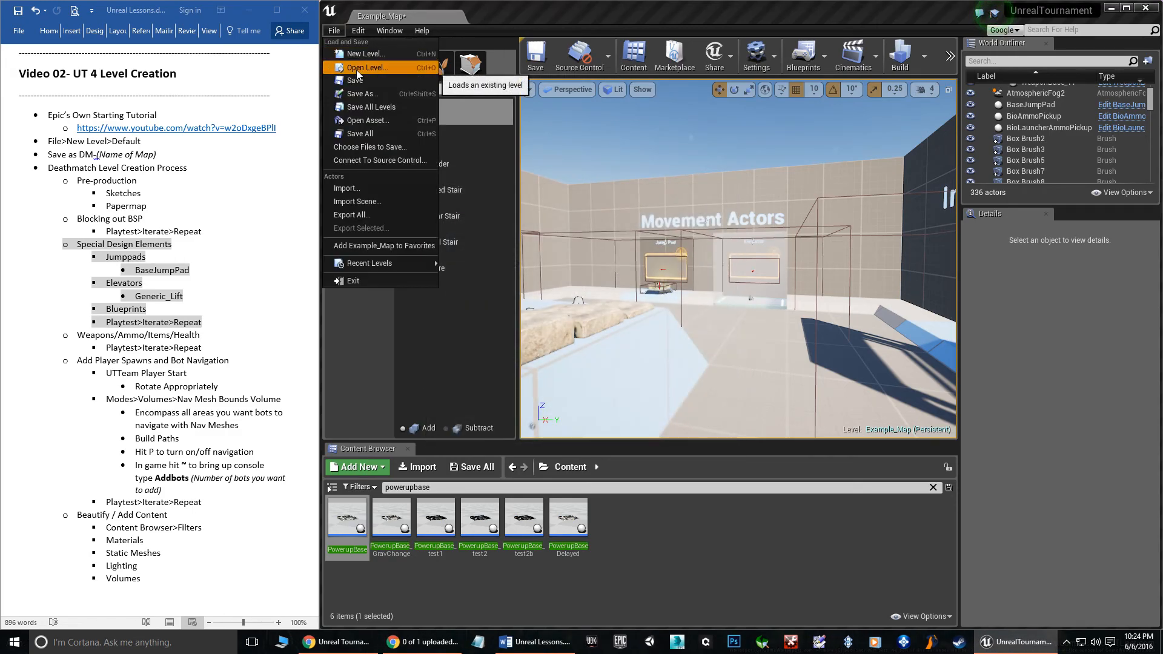
pyautogui.click(358, 69)
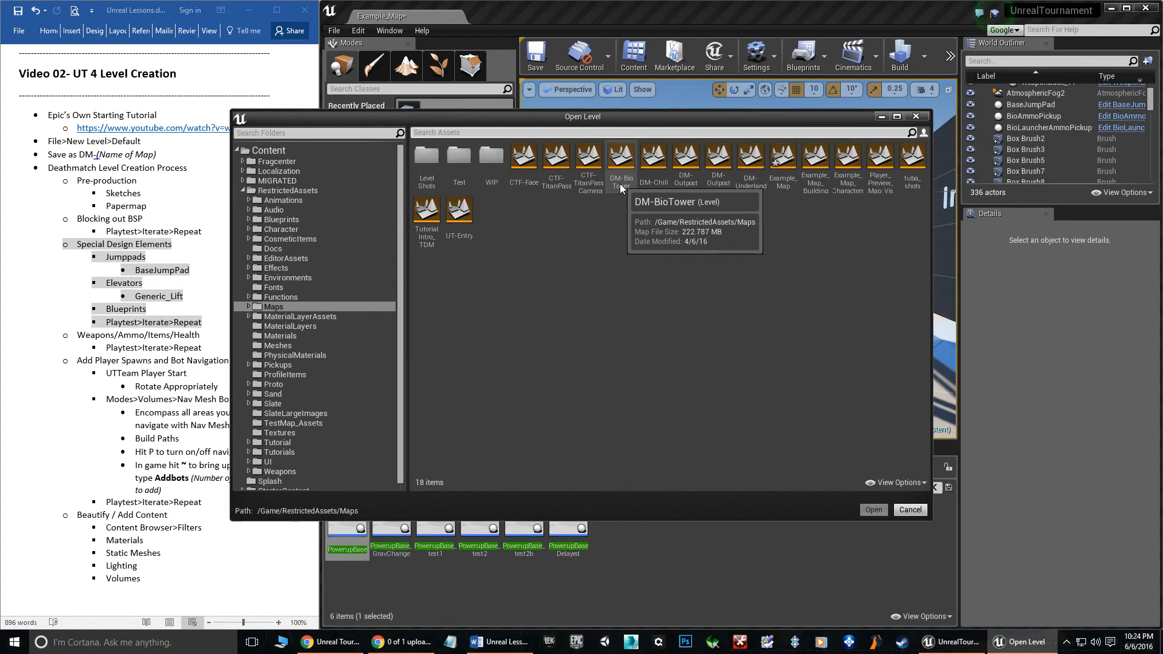
pyautogui.click(916, 117)
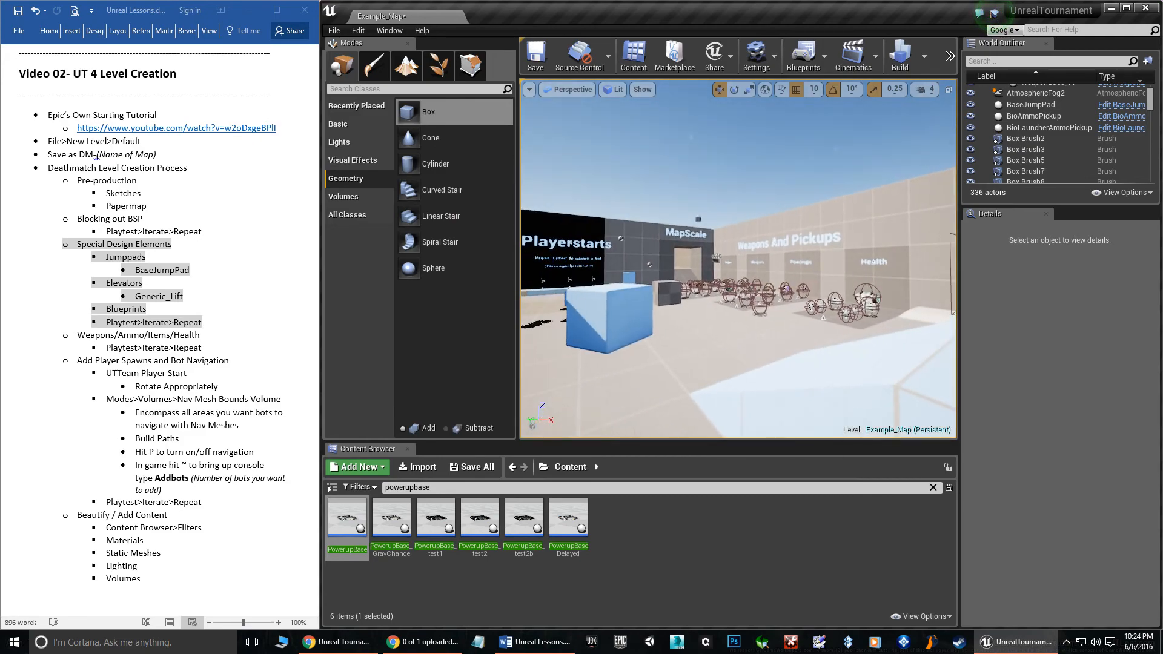
# Step: Fly through the Weapons And Pickups area to examine the powerup, weapon and health displays
pyautogui.press('w')
pyautogui.moveTo(738, 259)
pyautogui.mouseDown(button='right')
pyautogui.moveTo(860, 254)
pyautogui.moveTo(740, 258)
pyautogui.moveTo(848, 269)
pyautogui.moveTo(687, 263)
pyautogui.moveTo(642, 291)
pyautogui.mouseUp(button='right')
pyautogui.press('w')
pyautogui.press('w')
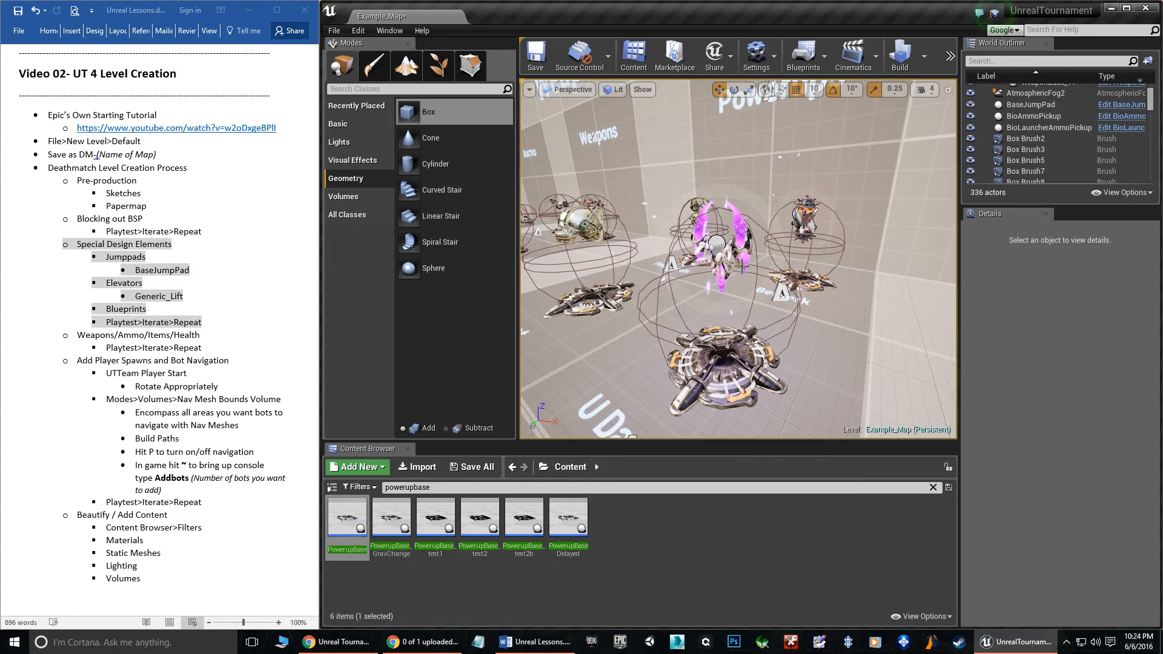
pyautogui.moveTo(738, 264); pyautogui.dragTo(818, 289, button='right')
pyautogui.press('w')
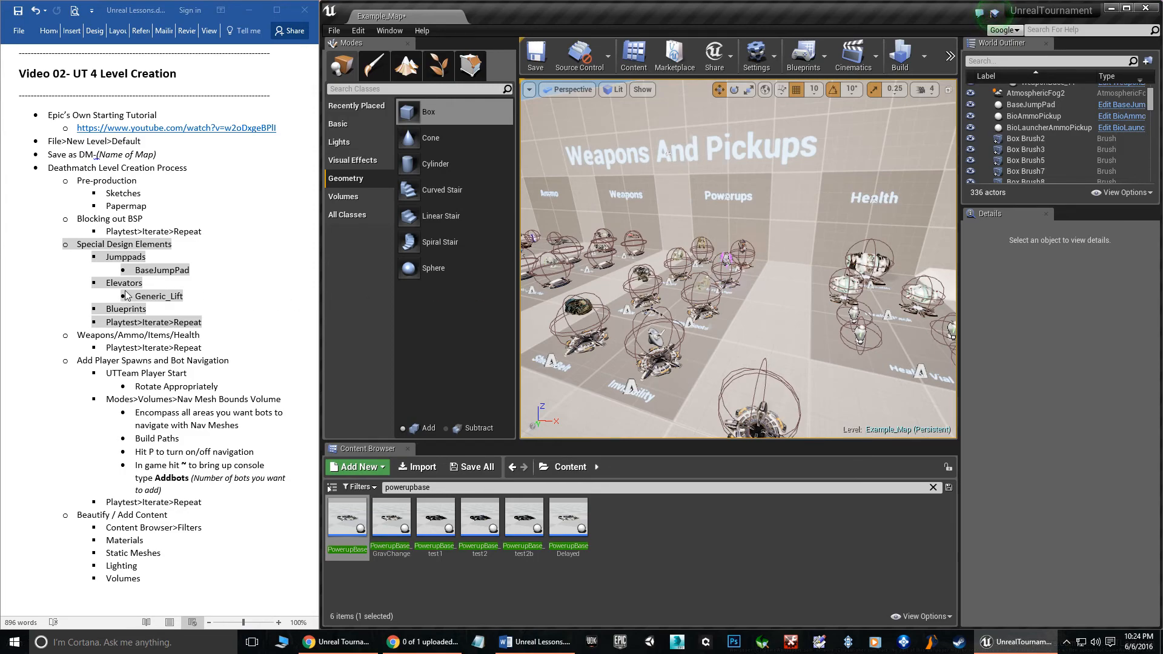
# Step: Select the jump pad in the Movement Actors area and clear the powerupbase search from the content assets
pyautogui.moveTo(893, 267); pyautogui.dragTo(967, 236, button='right')
pyautogui.press('w')
pyautogui.press('w')
pyautogui.moveTo(726, 371); pyautogui.dragTo(726, 371, button='right')
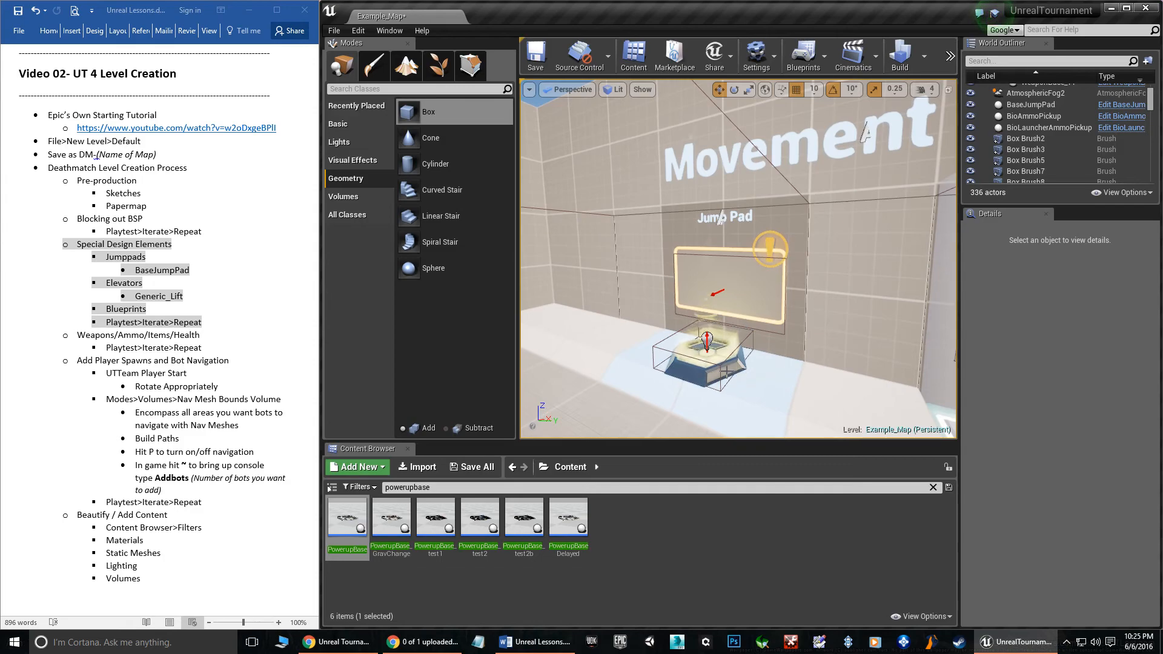
pyautogui.click(726, 367)
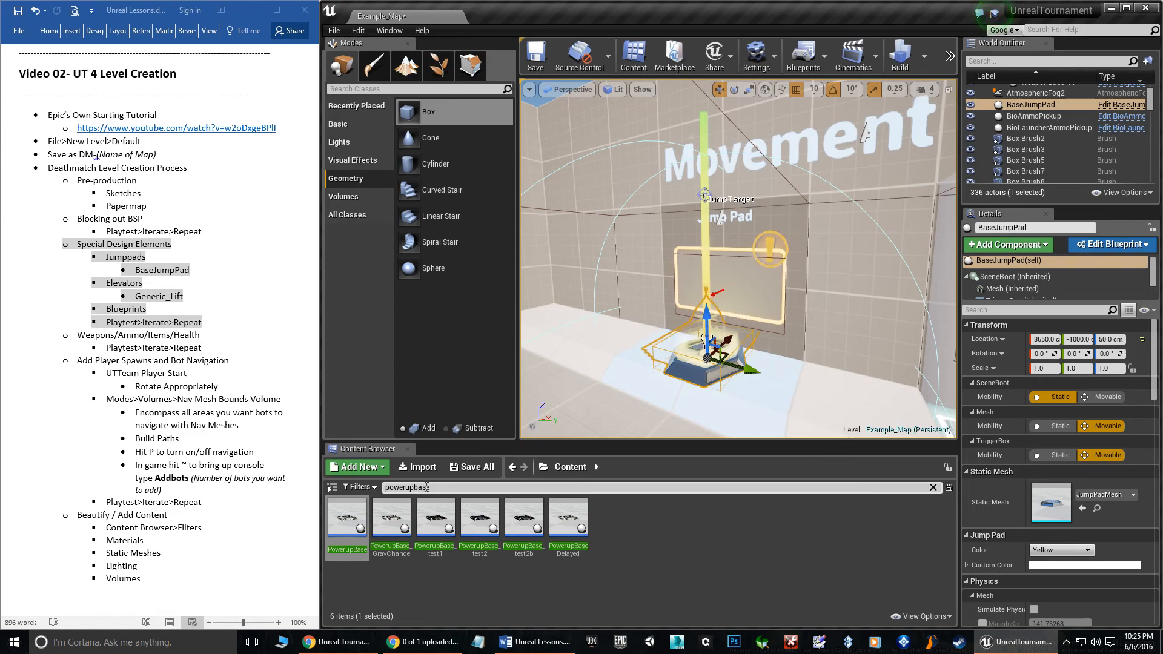
pyautogui.moveTo(435, 487); pyautogui.dragTo(330, 496)
pyautogui.press('BackSpace')
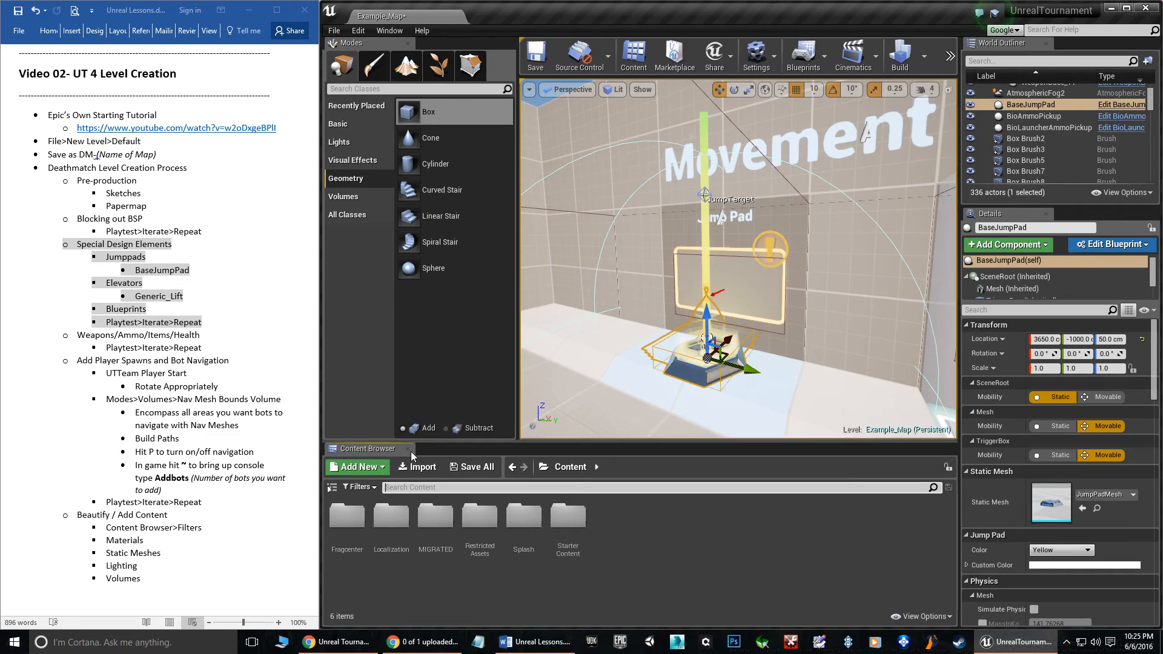
# Step: Move the jump pad away from the wall to X 3330 cm and place its jump target beyond the Movement Actors wall
pyautogui.moveTo(738, 370); pyautogui.dragTo(696, 394, button='right')
pyautogui.moveTo(751, 315); pyautogui.dragTo(678, 332)
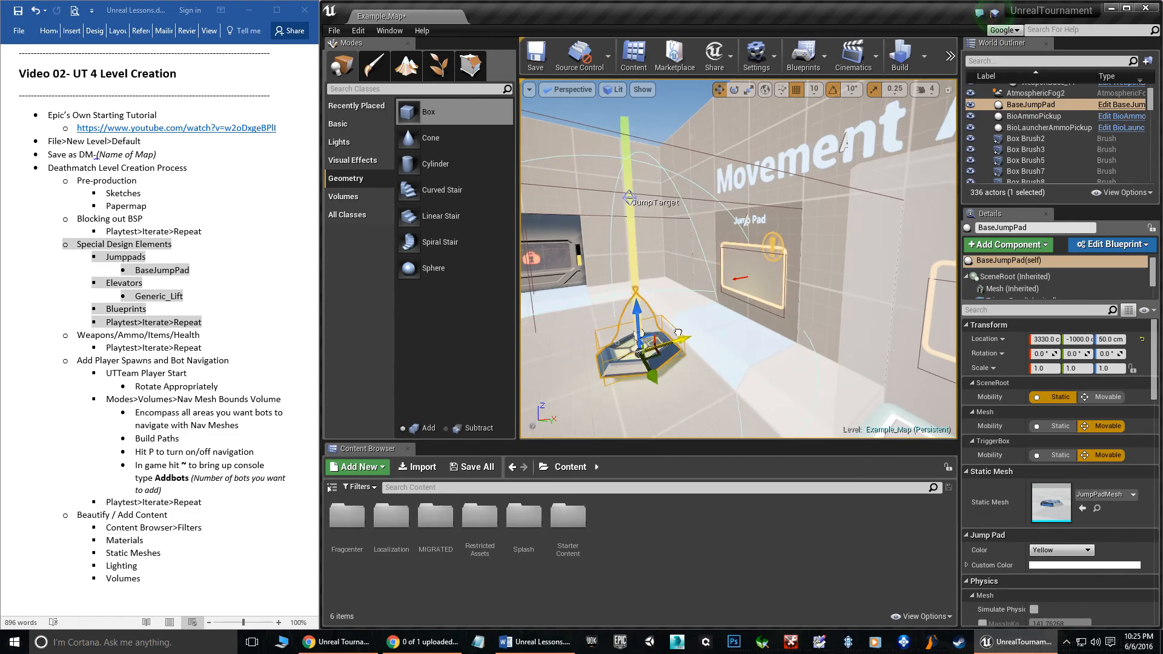
pyautogui.moveTo(677, 333); pyautogui.dragTo(763, 330, button='right')
pyautogui.click(649, 184)
pyautogui.moveTo(649, 185); pyautogui.dragTo(539, 267, button='right')
pyautogui.press('d')
pyautogui.press('w')
pyautogui.moveTo(725, 332); pyautogui.dragTo(848, 274)
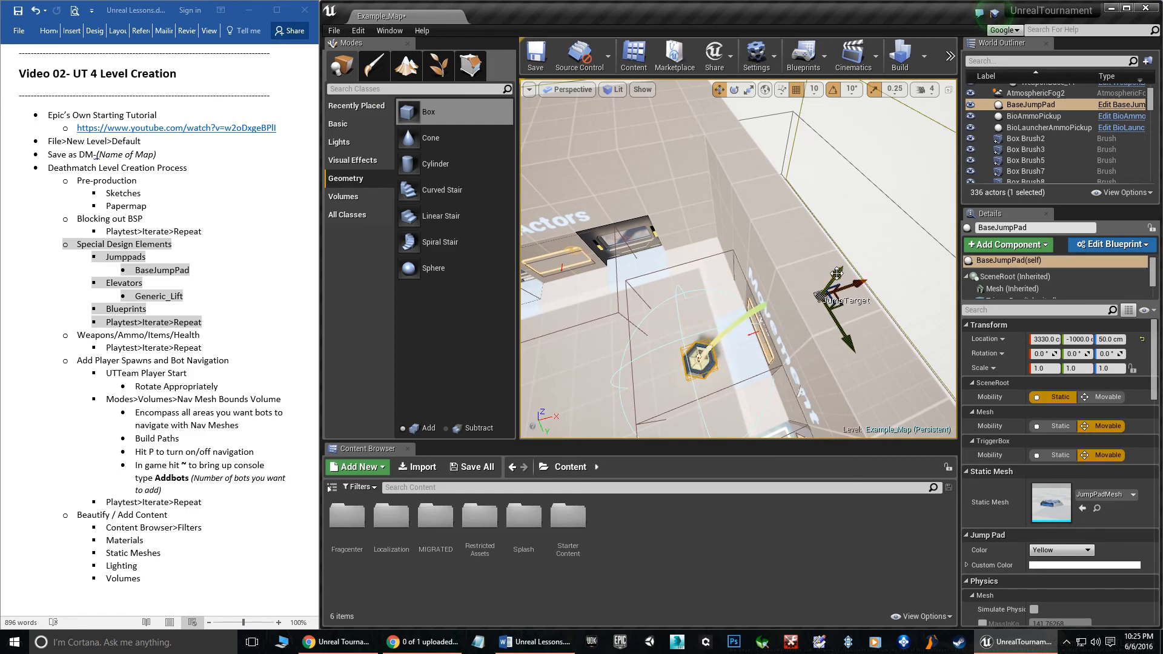
pyautogui.moveTo(909, 209); pyautogui.dragTo(826, 225)
# Step: Playtest from the floor facing the Movement Actors area to try the jump pad's launch, and end the preview
pyautogui.moveTo(827, 225)
pyautogui.mouseDown(button='right')
pyautogui.moveTo(803, 218)
pyautogui.moveTo(721, 260)
pyautogui.moveTo(696, 206)
pyautogui.moveTo(688, 376)
pyautogui.mouseUp(button='right')
pyautogui.rightClick(641, 365)
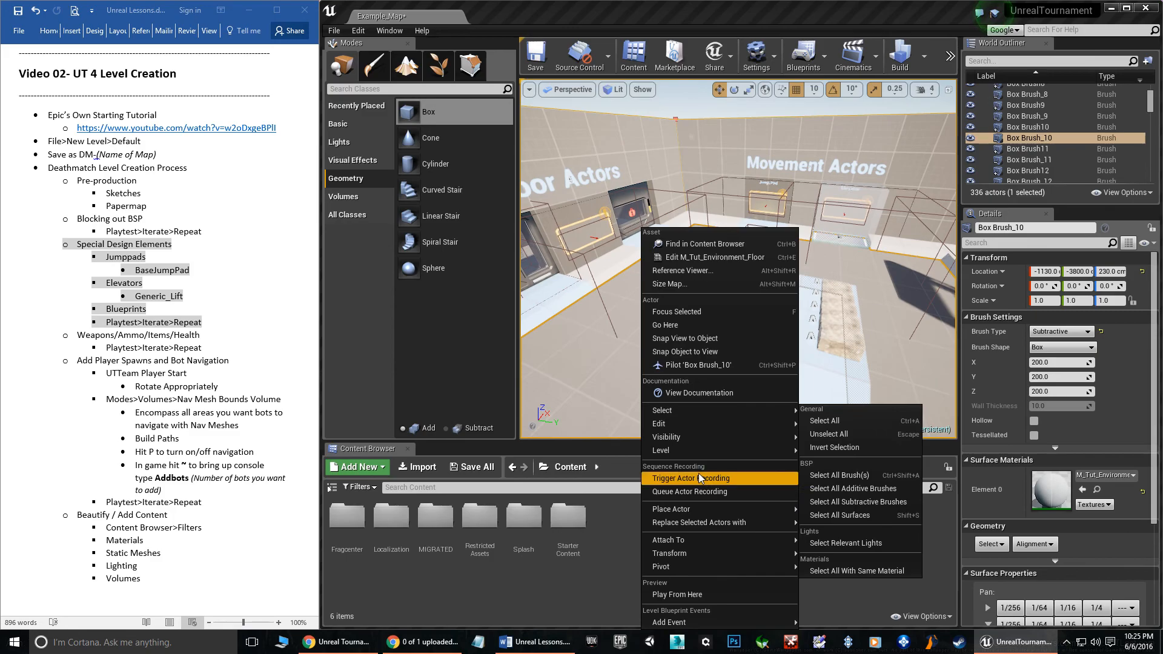
pyautogui.click(689, 594)
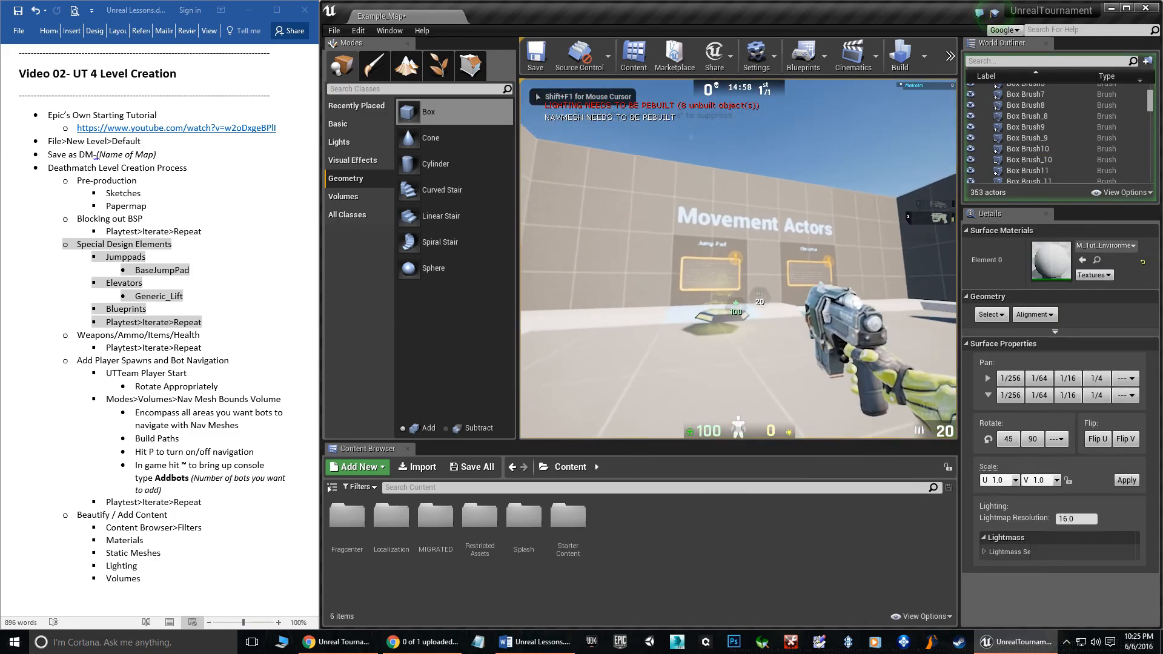
pyautogui.press('w')
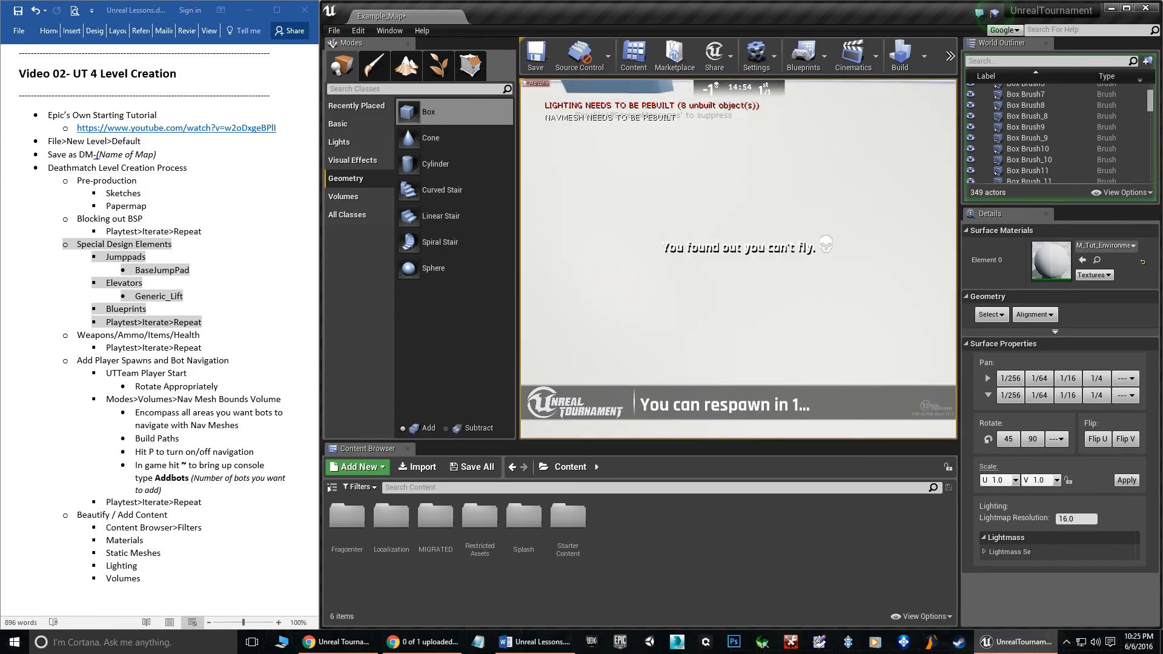
pyautogui.press('Escape')
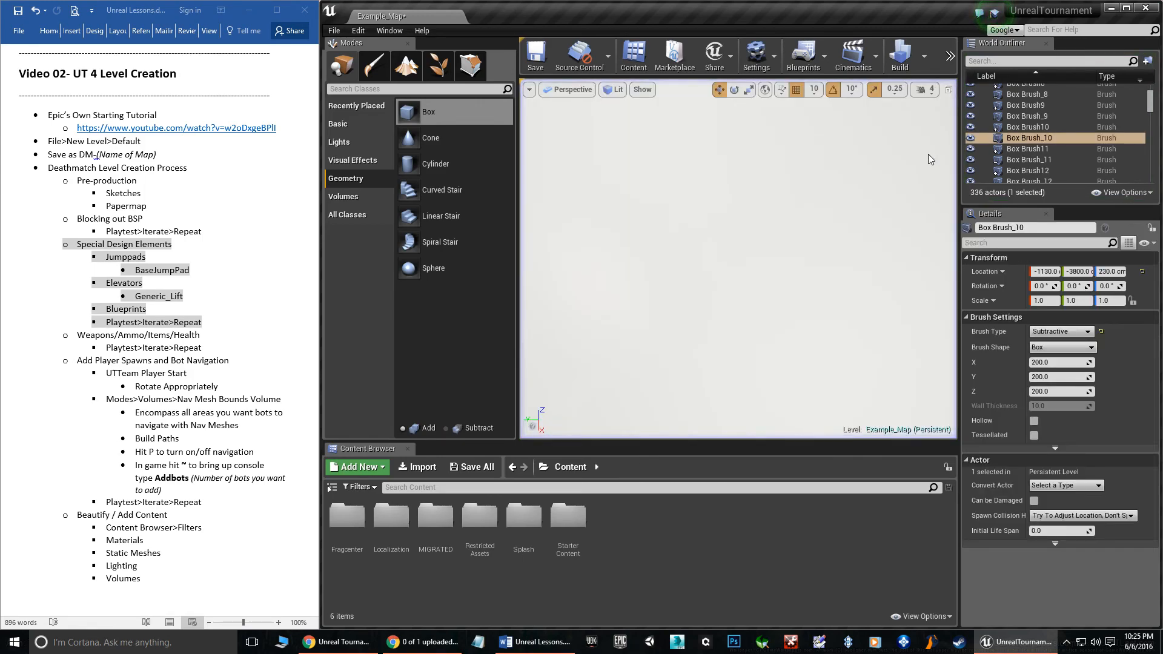
# Step: Select the jump pad again and examine its launch arc toward the jump target from several angles
pyautogui.press('w')
pyautogui.moveTo(739, 258); pyautogui.dragTo(936, 294, button='right')
pyautogui.press('s')
pyautogui.moveTo(775, 193); pyautogui.dragTo(780, 204, button='right')
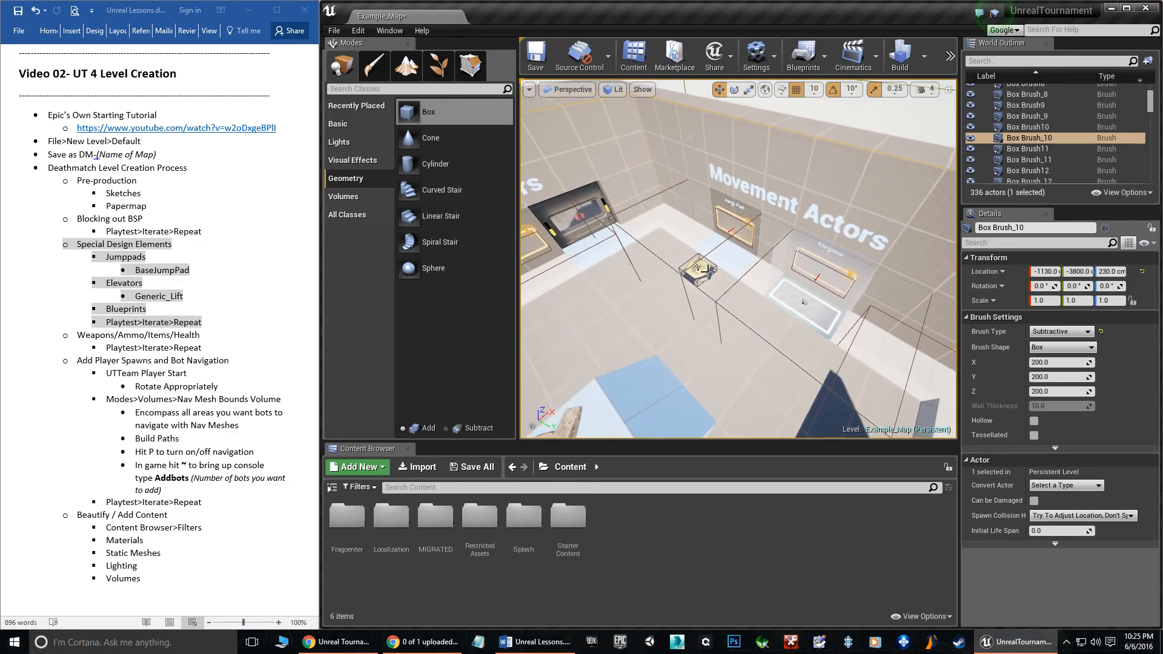
pyautogui.click(698, 269)
pyautogui.press('f')
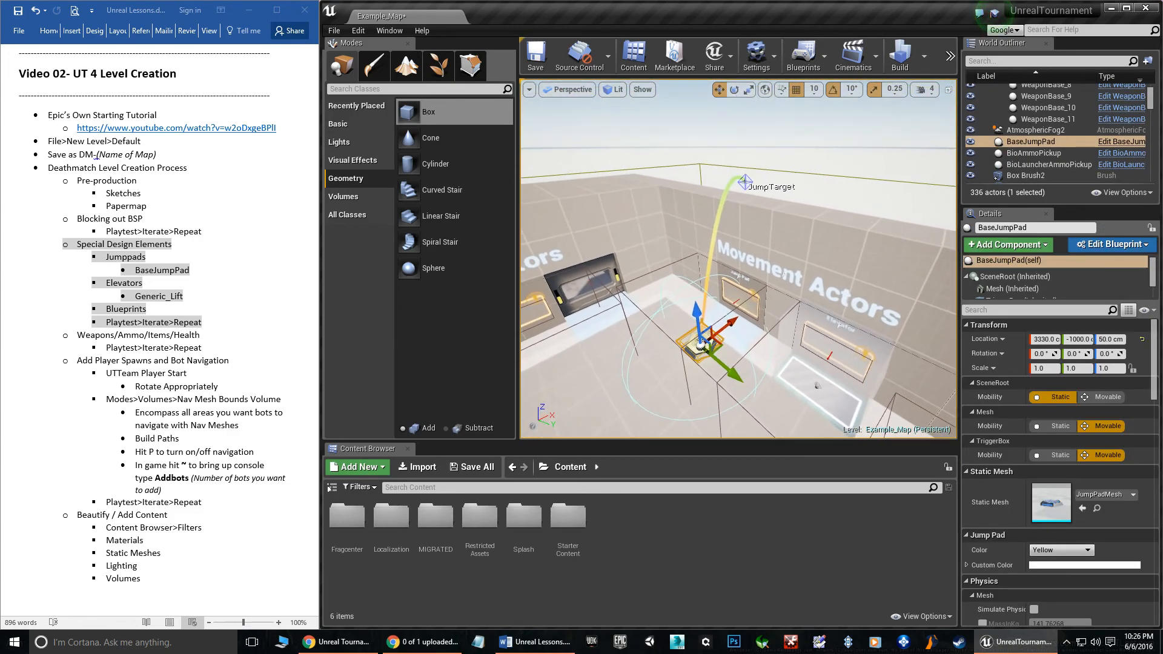
pyautogui.press('d')
pyautogui.moveTo(698, 270); pyautogui.dragTo(612, 268, button='right')
pyautogui.moveTo(758, 249); pyautogui.dragTo(757, 249, button='right')
pyautogui.press('w')
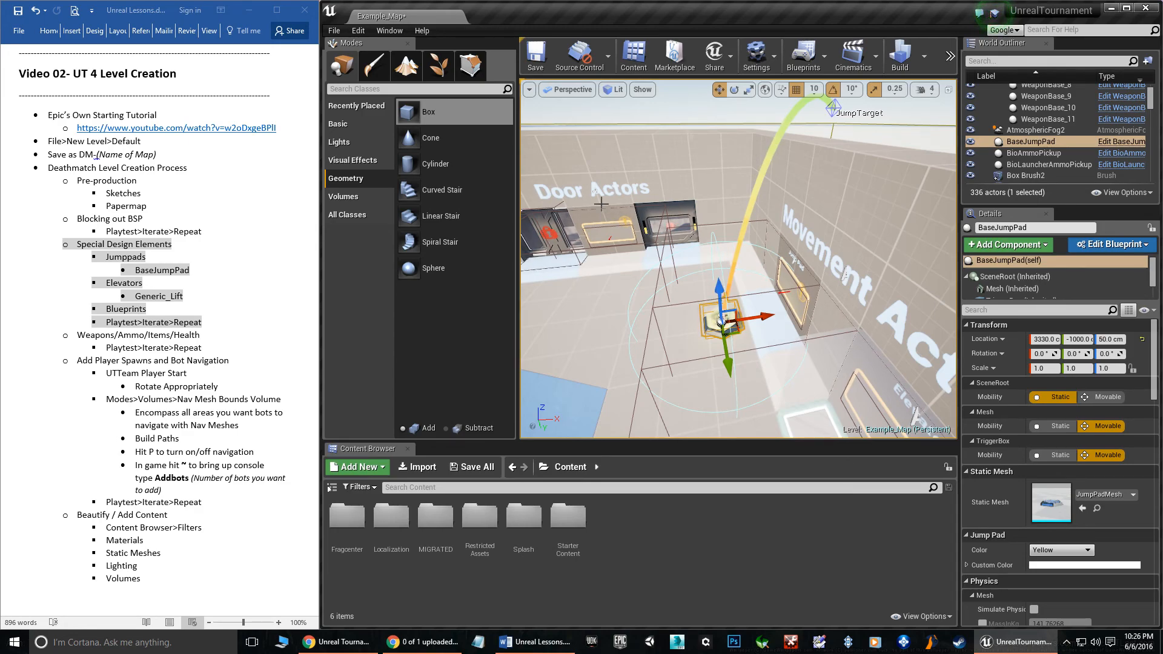
pyautogui.moveTo(739, 290); pyautogui.dragTo(726, 319, button='right')
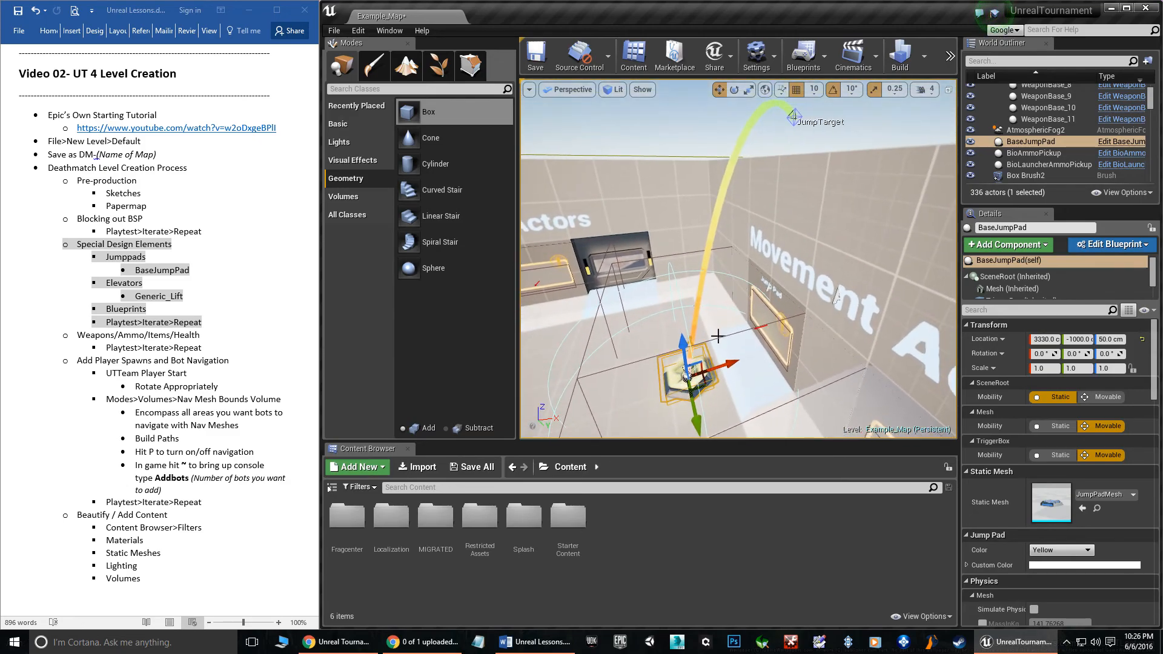
pyautogui.moveTo(786, 289); pyautogui.dragTo(809, 310, button='right')
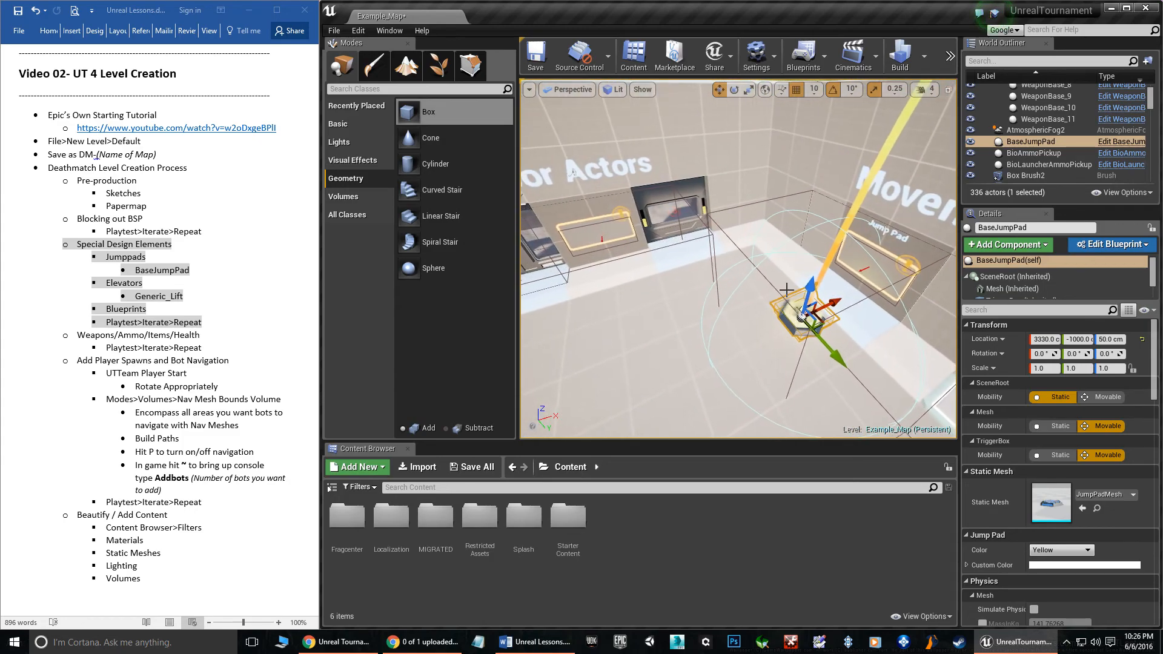
# Step: Move the jump pad to X 2810 cm resting on the floor, and shift its jump target along the Y axis
pyautogui.moveTo(825, 304); pyautogui.dragTo(734, 297)
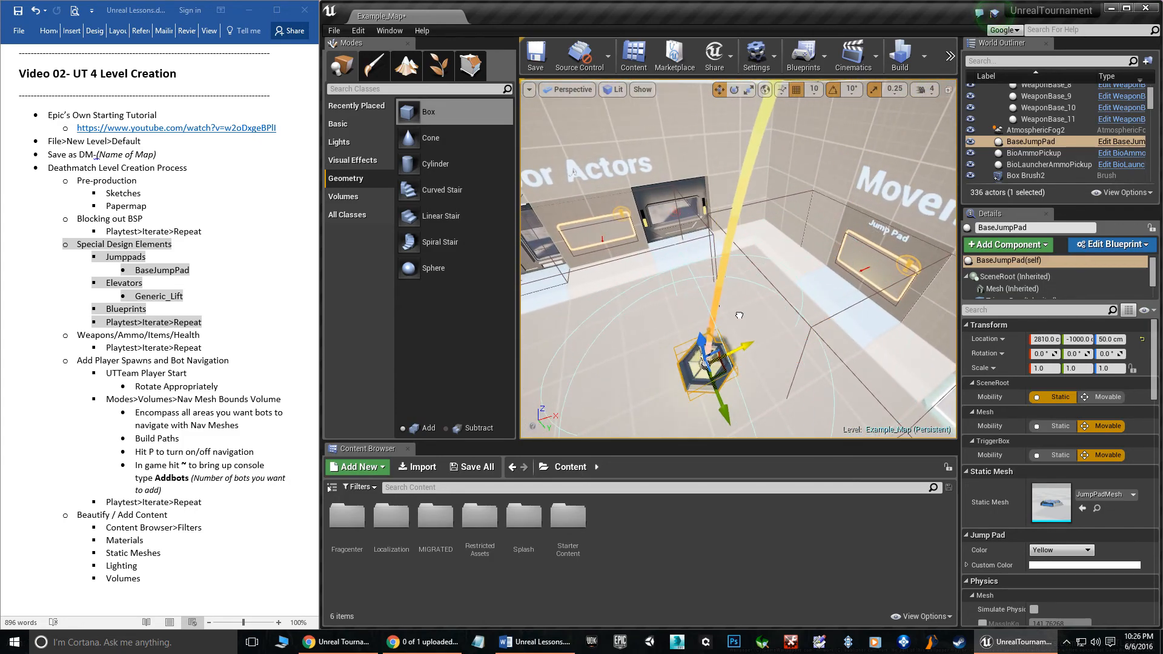
pyautogui.press('End')
pyautogui.moveTo(734, 296); pyautogui.dragTo(784, 223, button='right')
pyautogui.click(766, 206)
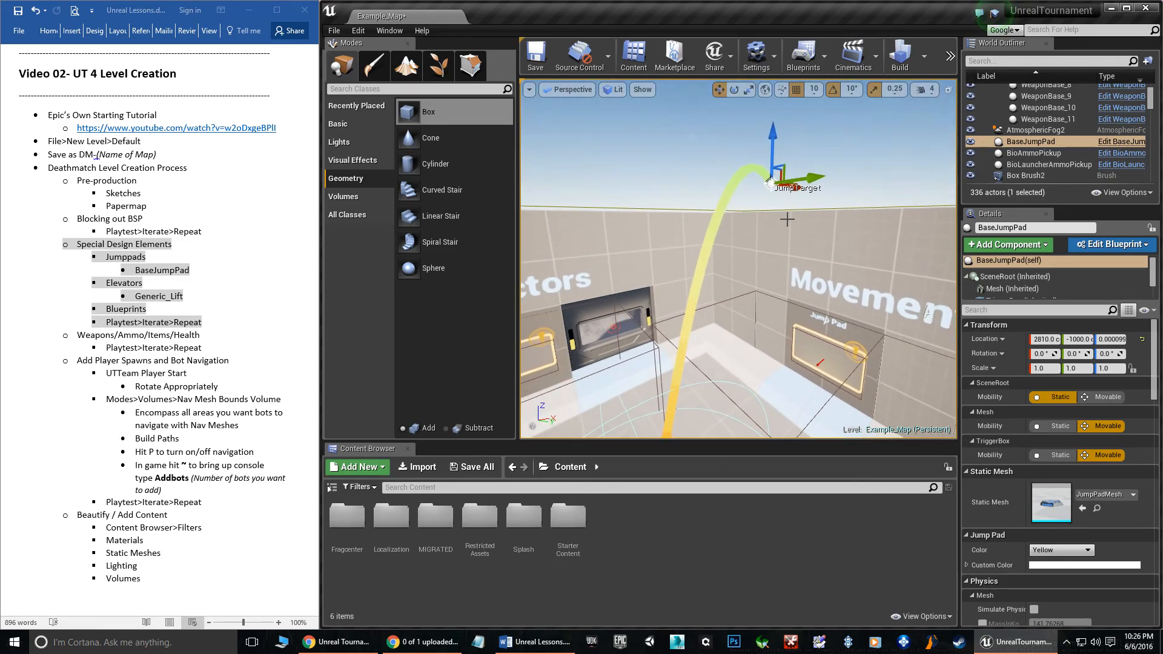
pyautogui.moveTo(805, 185); pyautogui.dragTo(949, 166)
# Step: Select the existing lift below the Elevator sign in the Movement Actors area
pyautogui.moveTo(909, 194); pyautogui.dragTo(919, 219, button='right')
pyautogui.press('s')
pyautogui.press('w')
pyautogui.moveTo(710, 324); pyautogui.dragTo(706, 321, button='right')
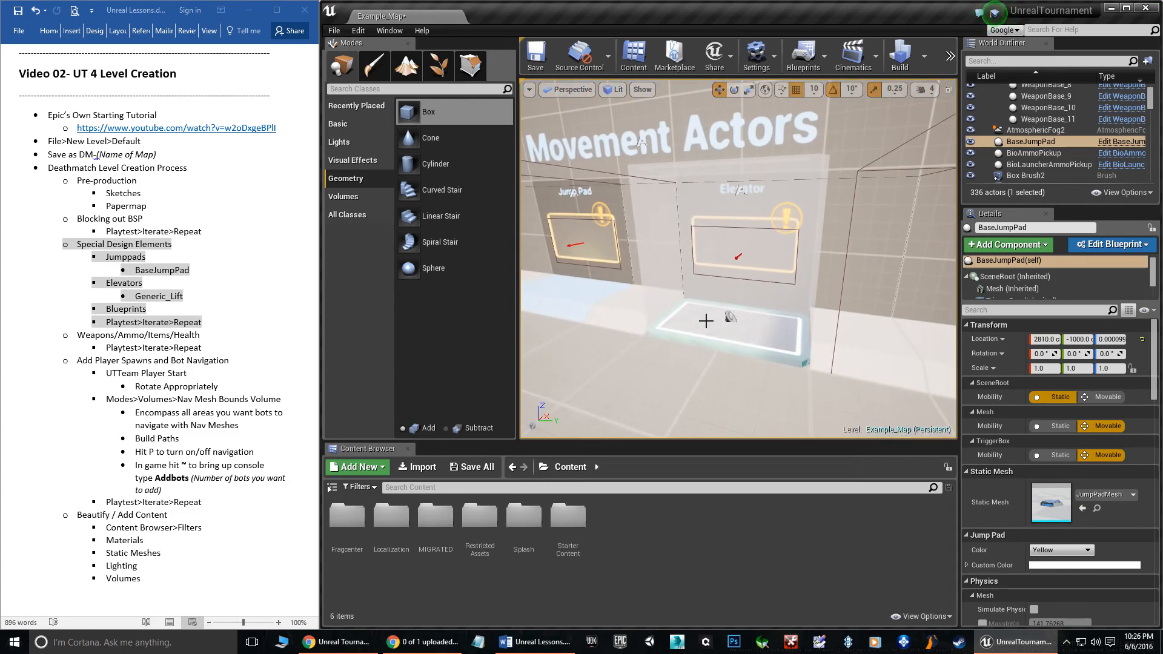
pyautogui.click(761, 326)
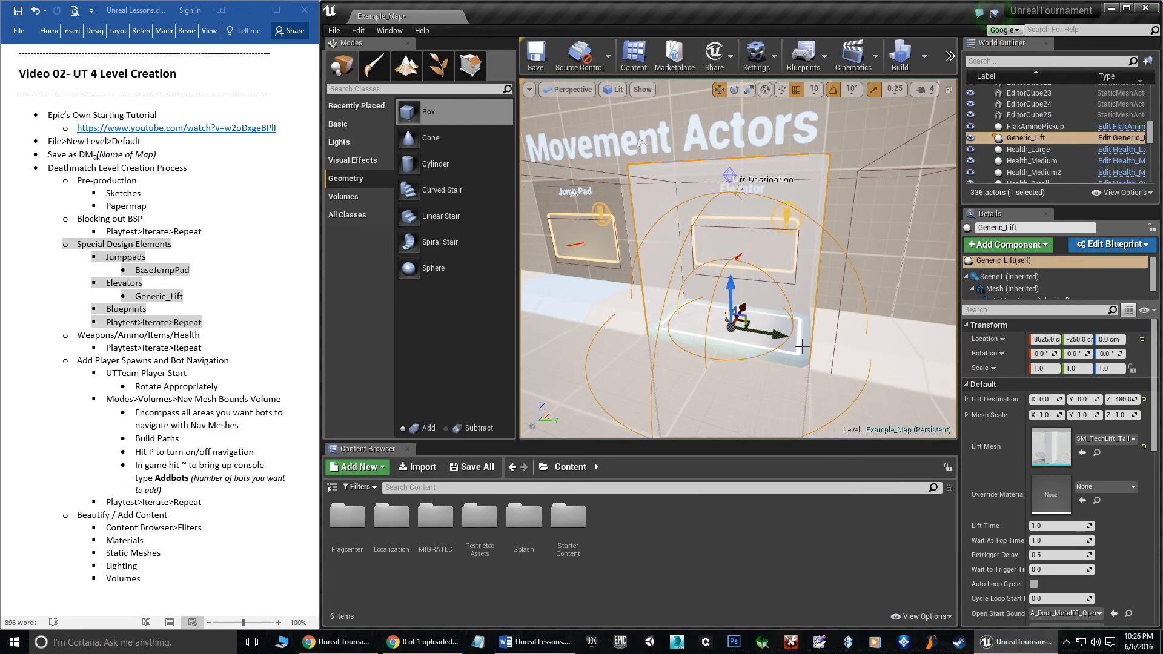
# Step: Copy the name Generic_Lift from the notes and search the content assets for it
pyautogui.click(180, 299)
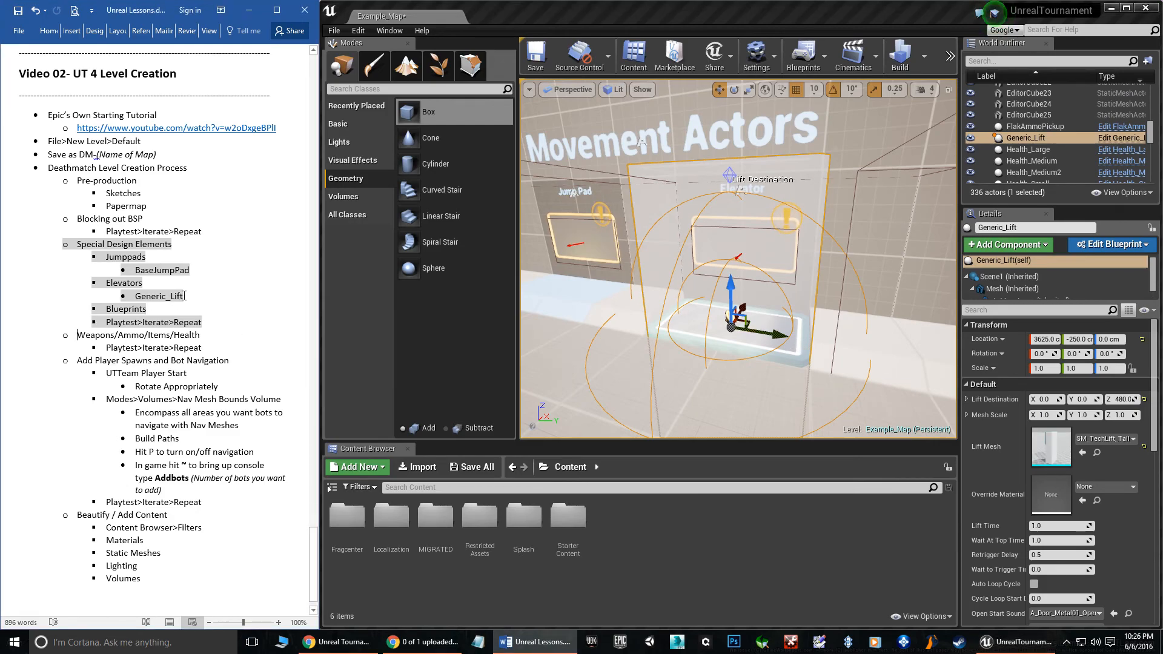
pyautogui.doubleClick(145, 296)
pyautogui.click(414, 488)
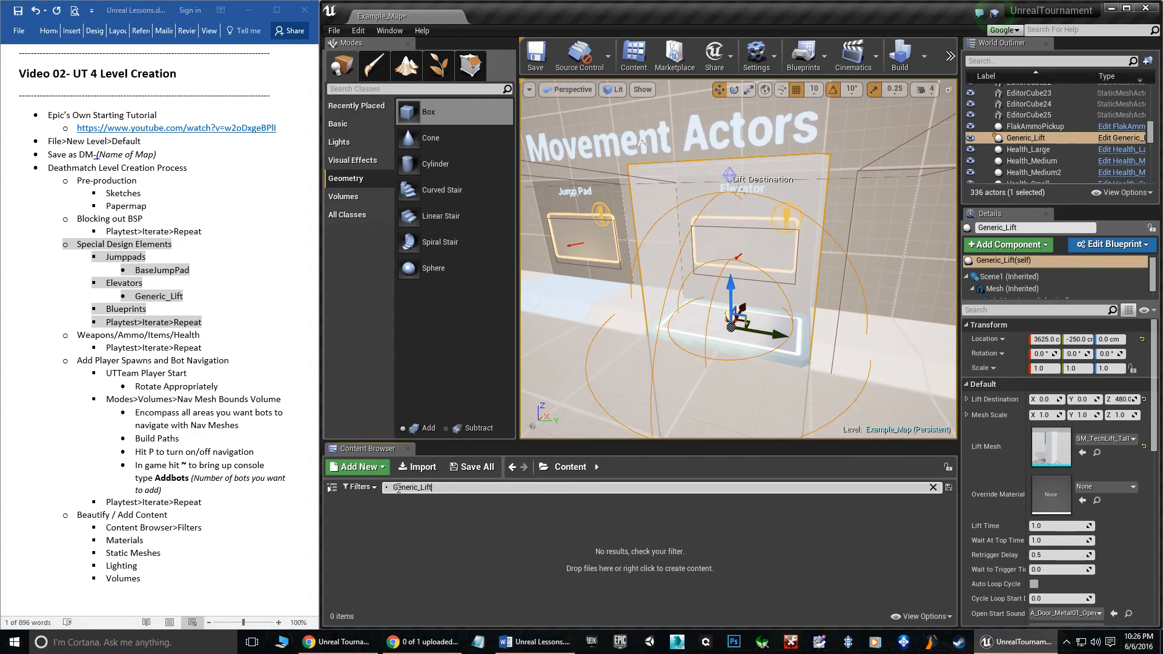
pyautogui.press('BackSpace')
pyautogui.press('BackSpace')
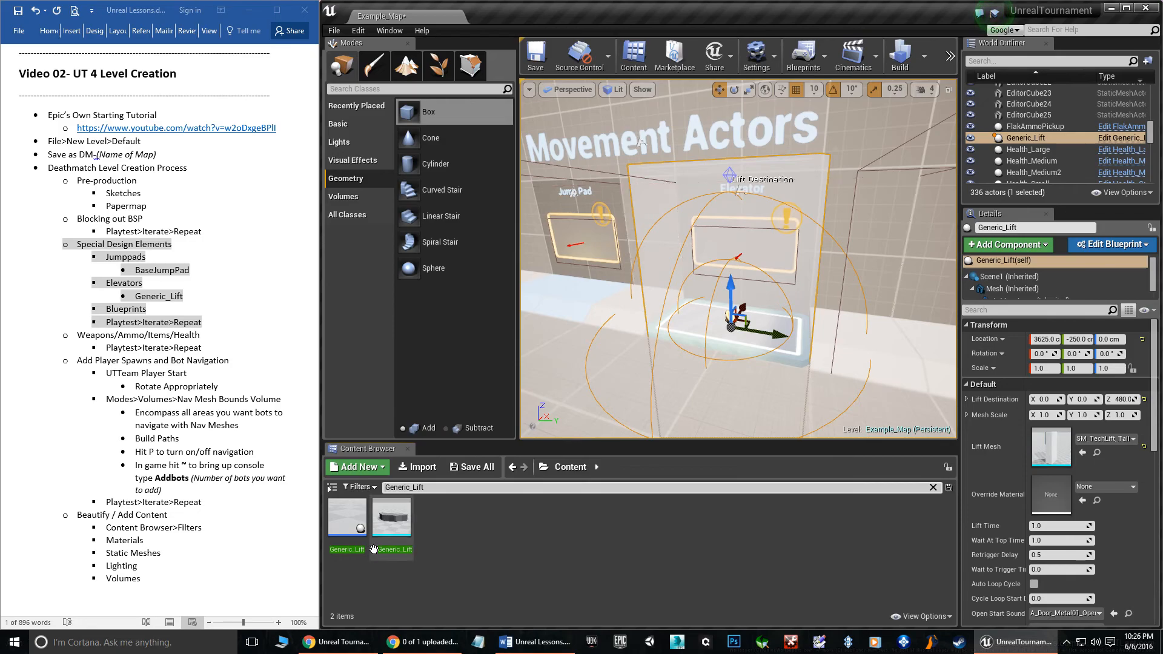
# Step: Place a Generic_Lift blueprint on the open floor in front of the Movement Actors wall
pyautogui.moveTo(611, 339); pyautogui.dragTo(533, 352, button='right')
pyautogui.moveTo(349, 519); pyautogui.dragTo(697, 330)
pyautogui.moveTo(730, 365); pyautogui.dragTo(716, 313, button='right')
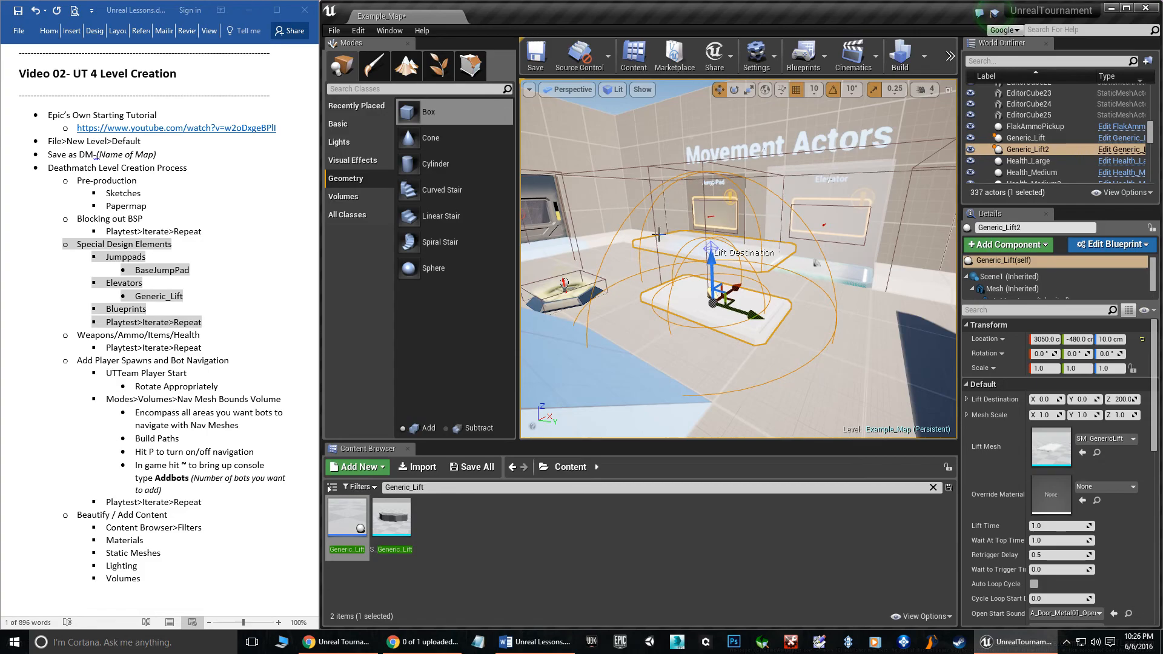
# Step: Raise the new lift's destination to Z 650
pyautogui.click(710, 246)
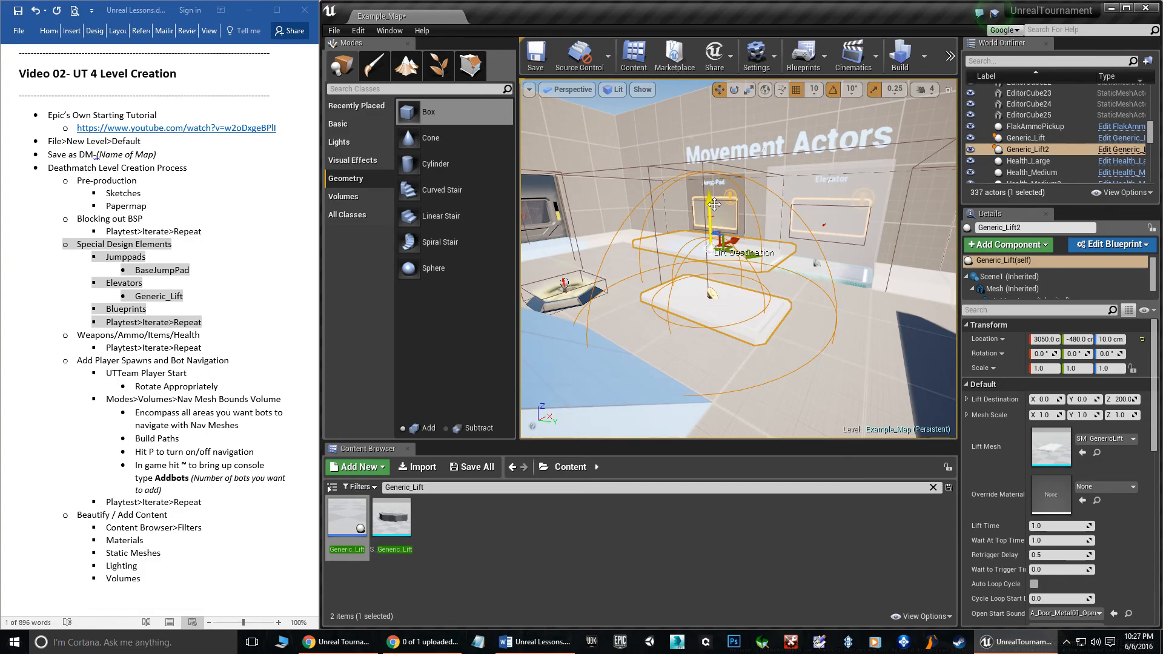
pyautogui.moveTo(708, 209); pyautogui.dragTo(708, 78)
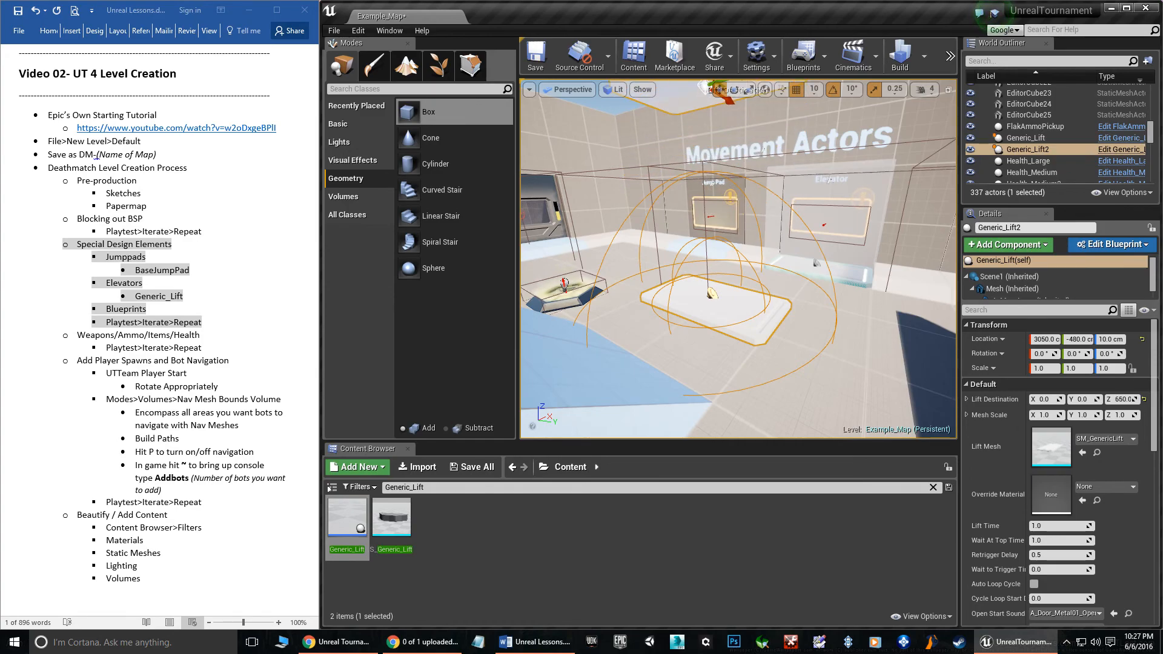
pyautogui.moveTo(781, 421); pyautogui.dragTo(751, 357, button='right')
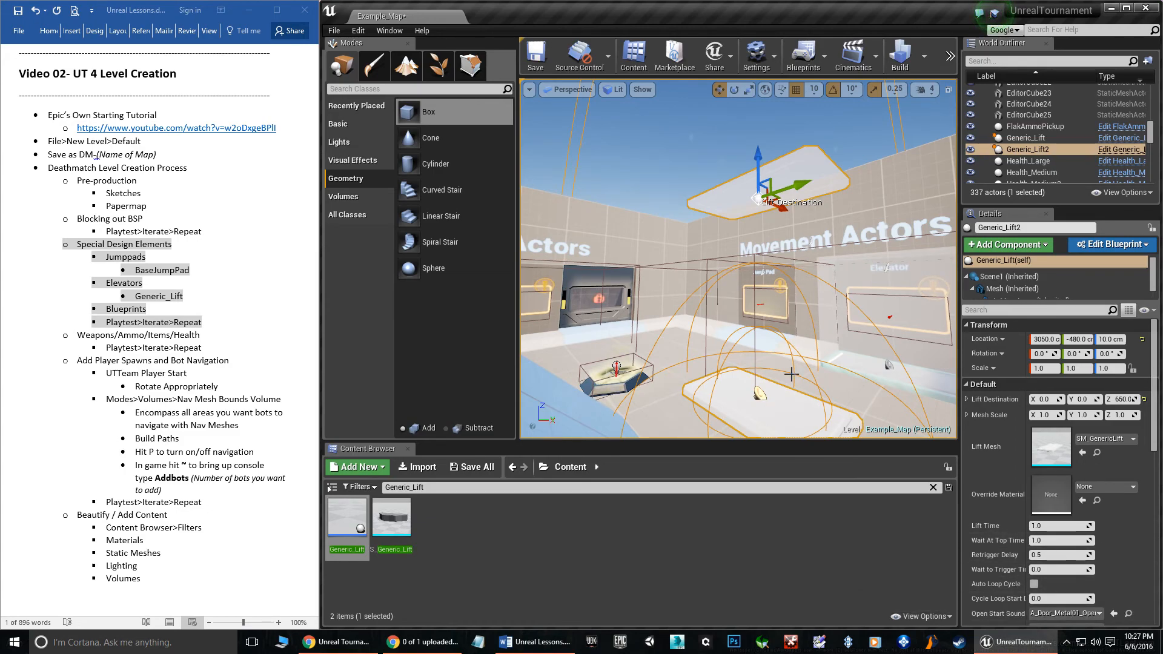
# Step: Playtest from the floor near the new lift to try it in game, and end the preview
pyautogui.moveTo(787, 339); pyautogui.dragTo(845, 424, button='right')
pyautogui.moveTo(701, 382)
pyautogui.mouseDown(button='right')
pyautogui.moveTo(757, 417)
pyautogui.moveTo(702, 381)
pyautogui.mouseUp(button='right')
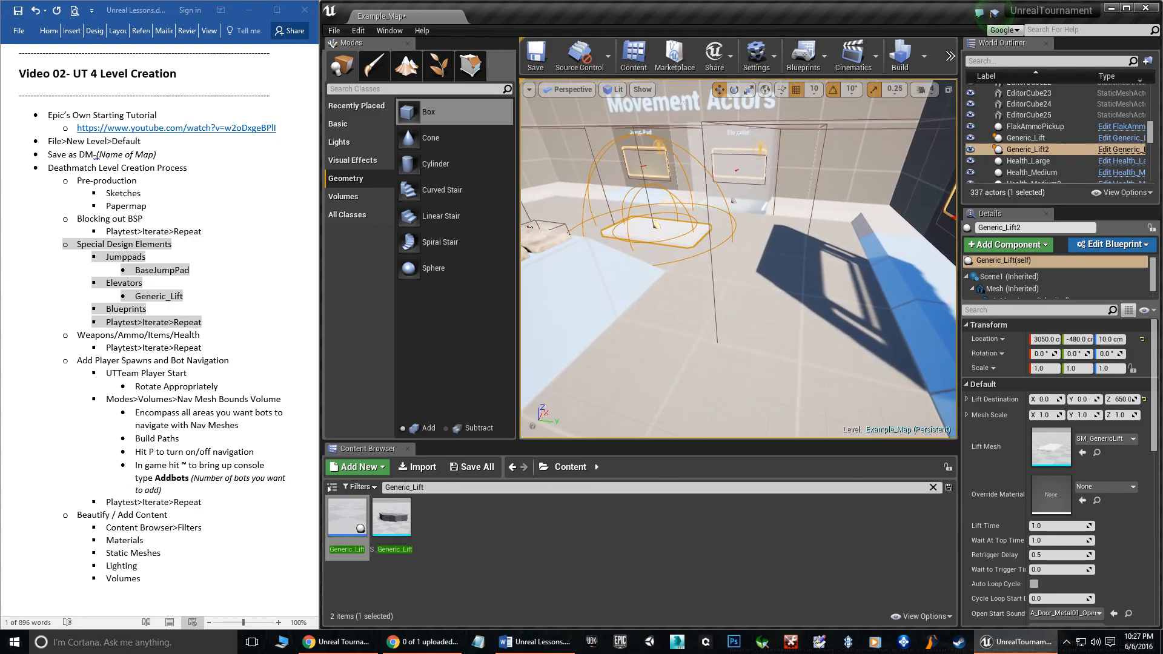
pyautogui.rightClick(701, 382)
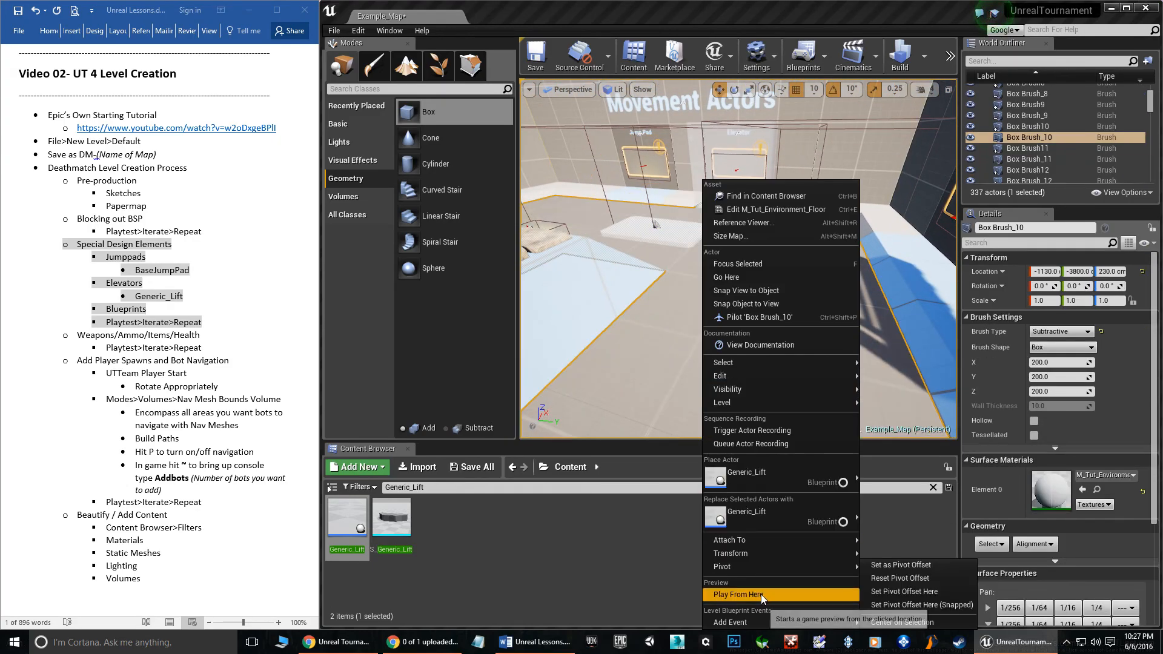
pyautogui.click(761, 596)
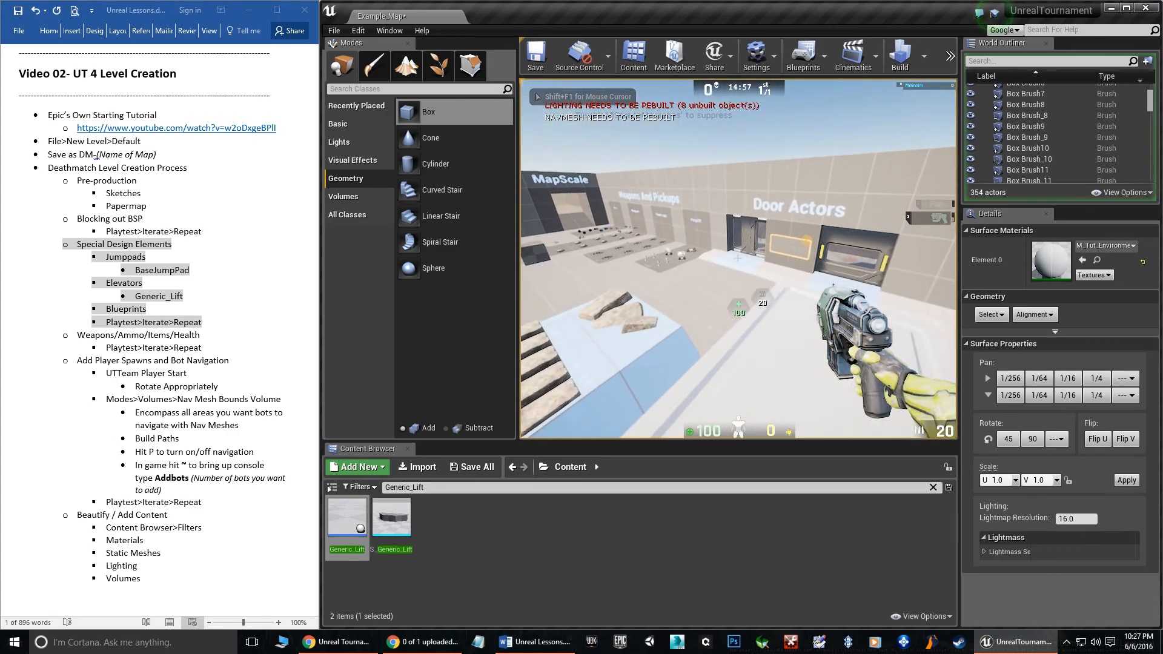
pyautogui.press('w')
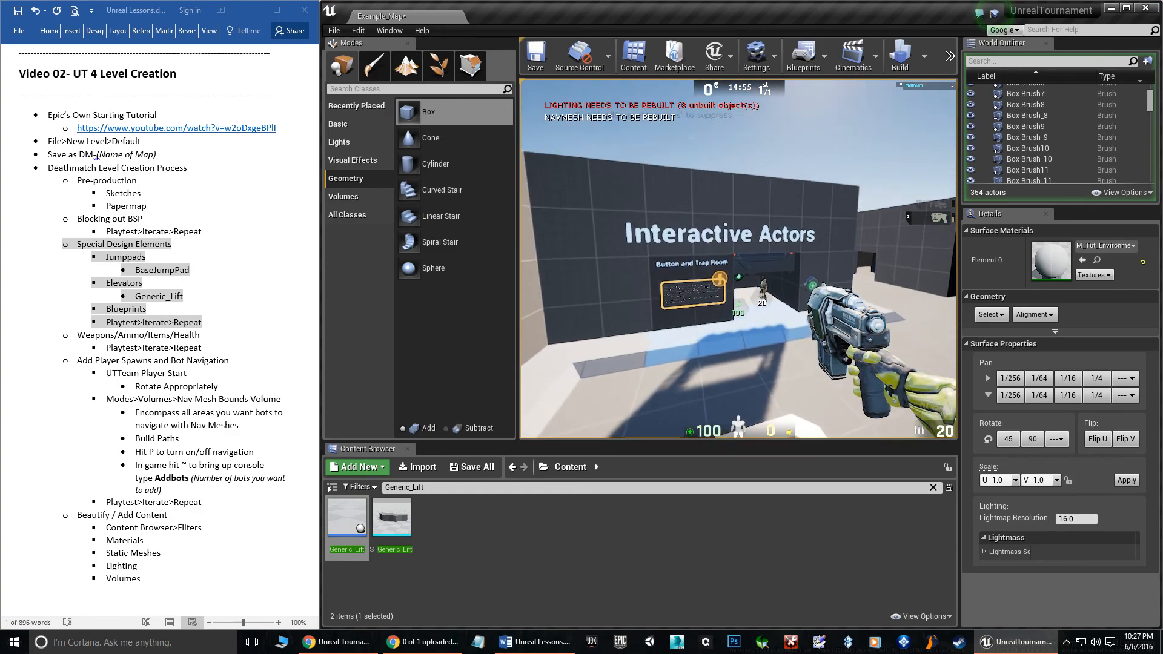
pyautogui.press('w')
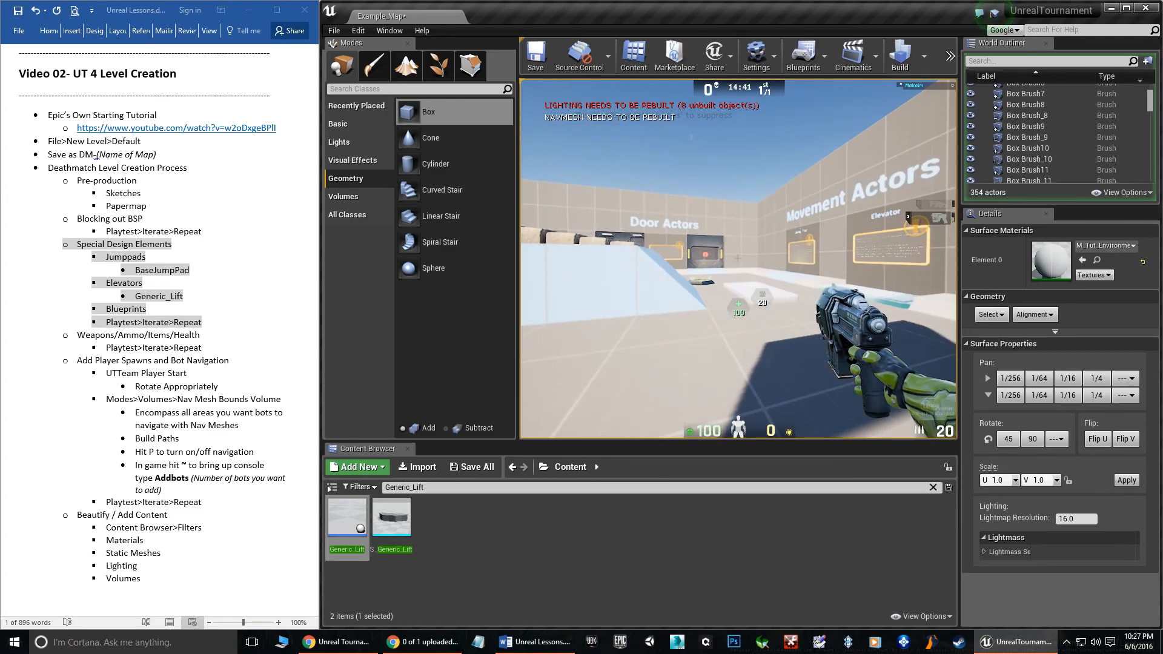
pyautogui.press('Escape')
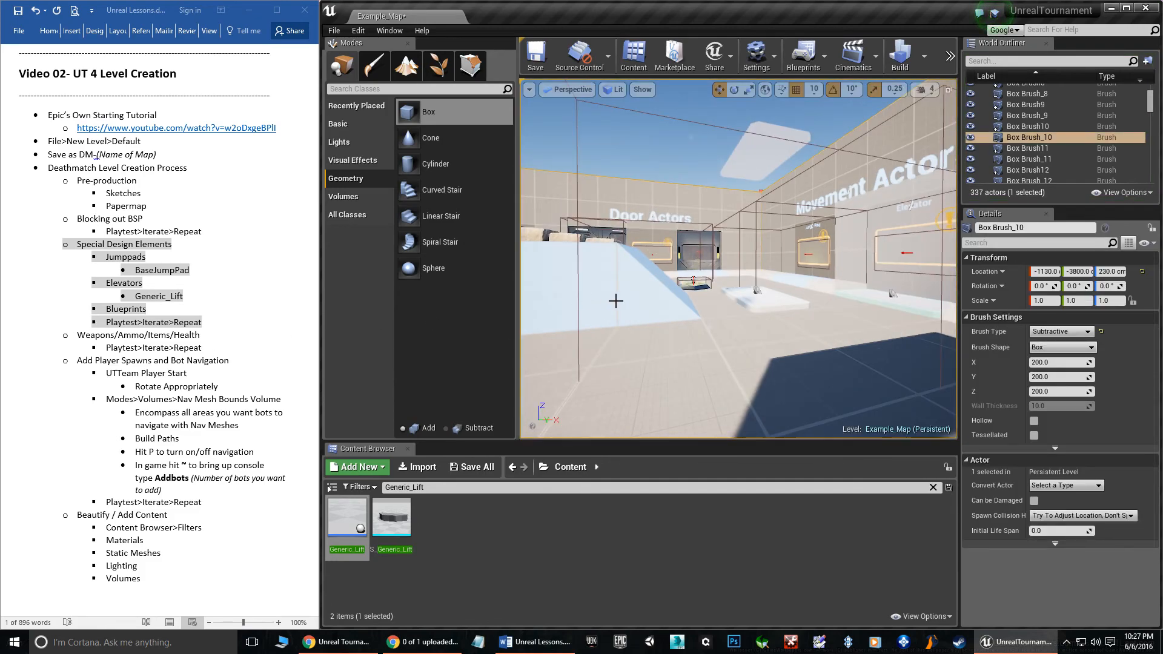
# Step: Switch to the lesson notes in Word at the Playtest>Iterate>Repeat line under Special Design Elements
pyautogui.press('f')
pyautogui.moveTo(738, 258)
pyautogui.mouseDown(button='right')
pyautogui.moveTo(545, 255)
pyautogui.moveTo(860, 257)
pyautogui.moveTo(908, 242)
pyautogui.mouseUp(button='right')
pyautogui.press('f')
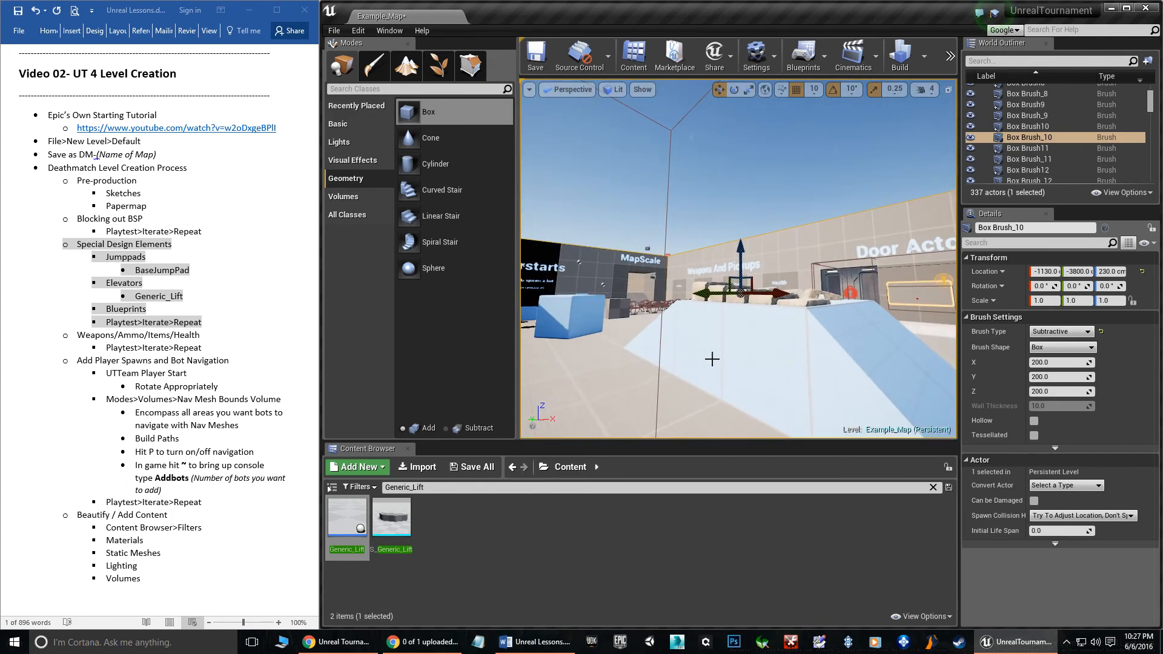
pyautogui.click(126, 324)
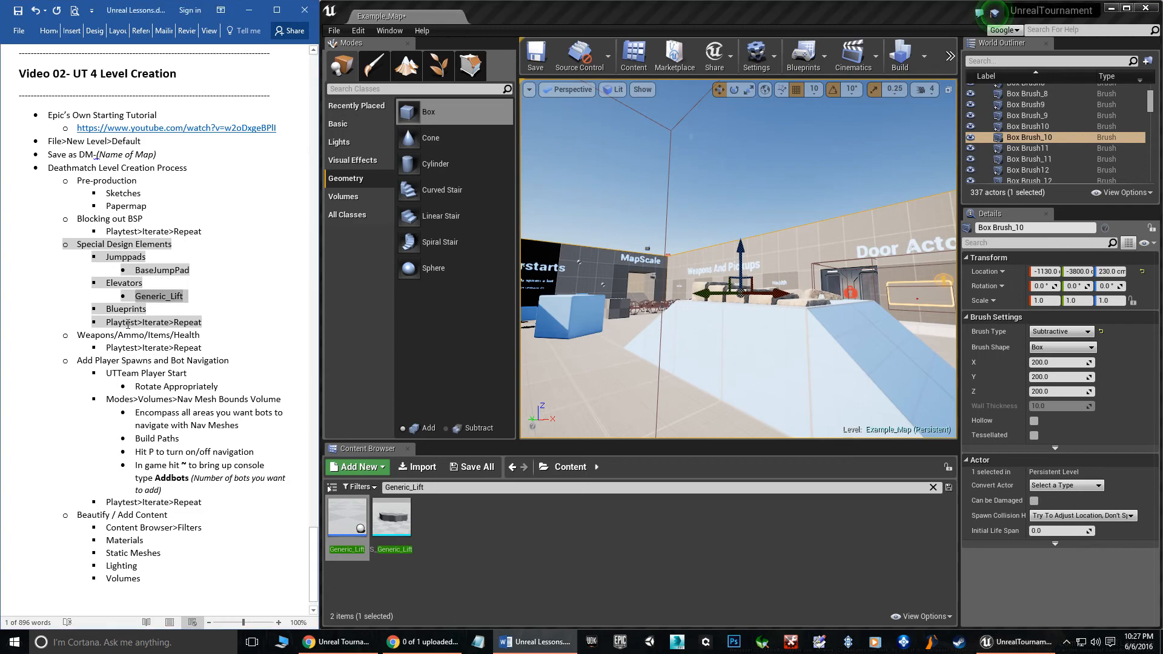
# Step: Clear the text selection over the Special Design Elements section in the lesson notes
pyautogui.click(195, 324)
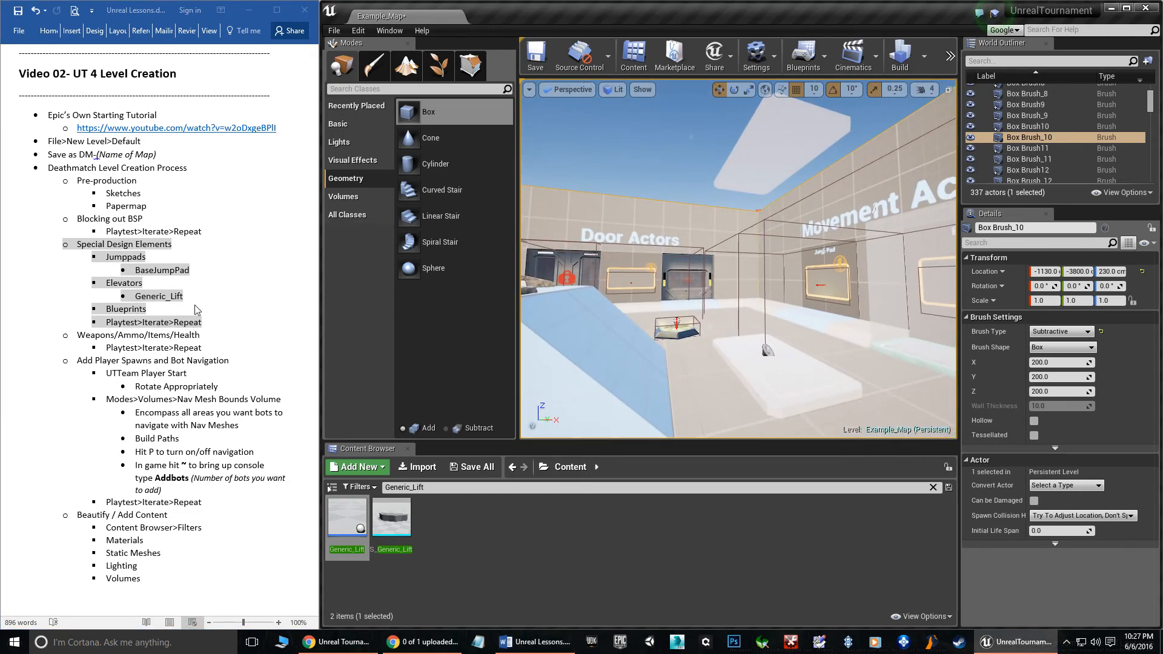
pyautogui.click(249, 301)
pyautogui.click(196, 309)
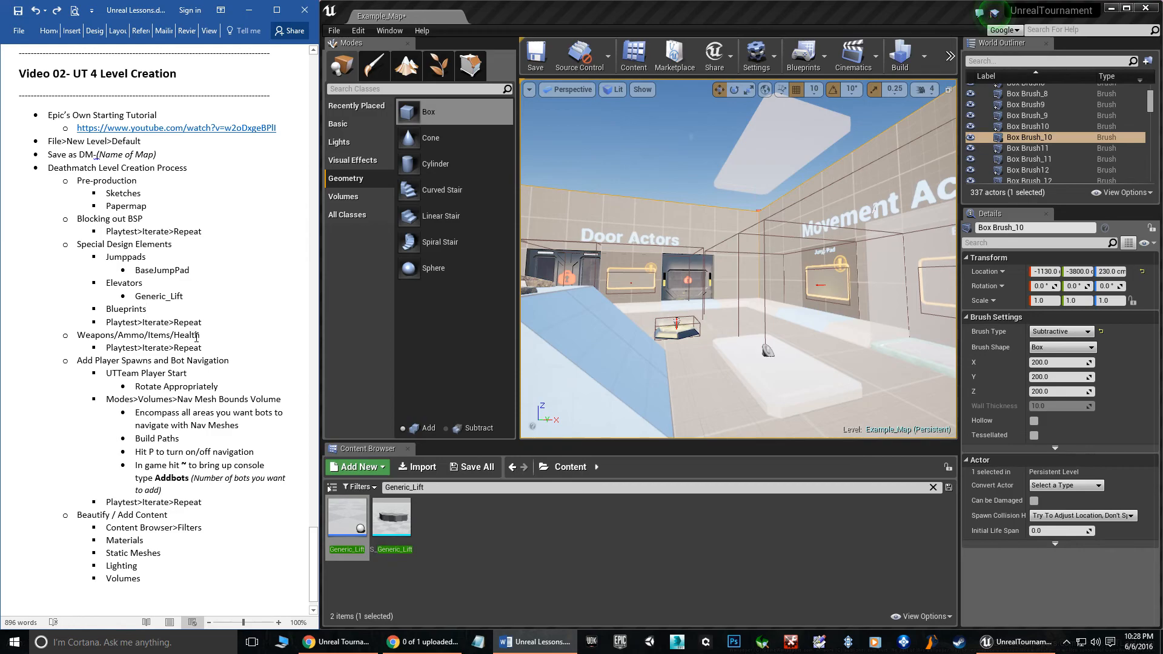
# Step: Examine the Weapons And Pickups area of the example map, covering its powerup, health, ammo and weapon displays
pyautogui.moveTo(612, 296); pyautogui.dragTo(704, 316, button='right')
pyautogui.press('w')
pyautogui.press('w')
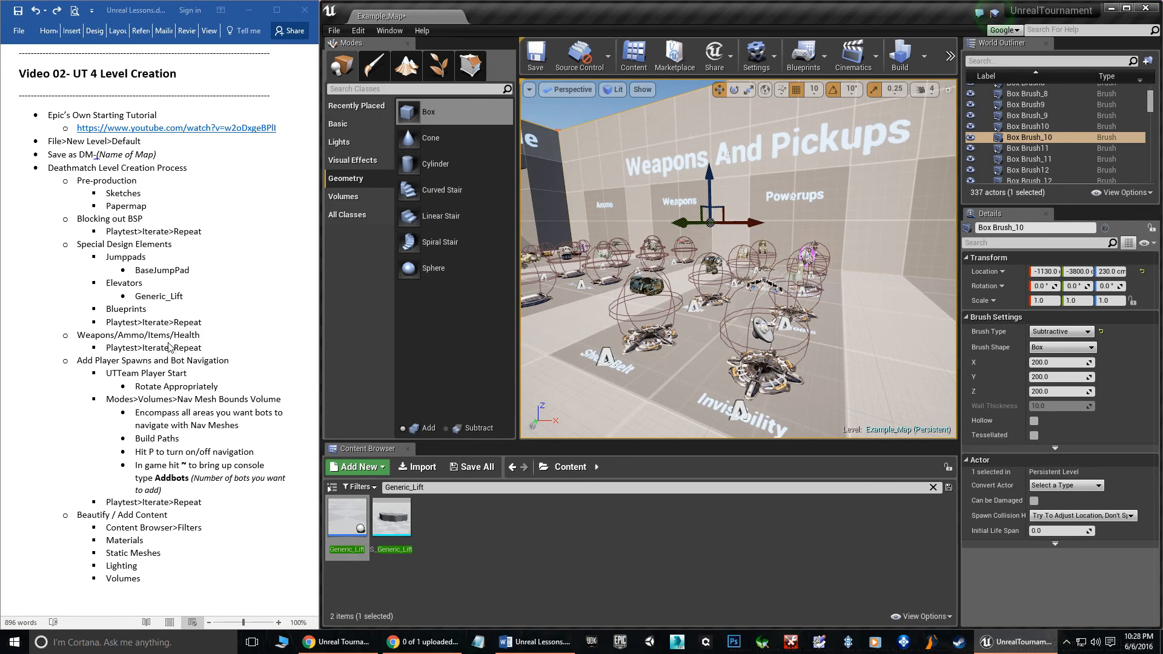
pyautogui.moveTo(883, 282)
pyautogui.mouseDown(button='right')
pyautogui.moveTo(857, 280)
pyautogui.moveTo(872, 315)
pyautogui.moveTo(883, 282)
pyautogui.mouseUp(button='right')
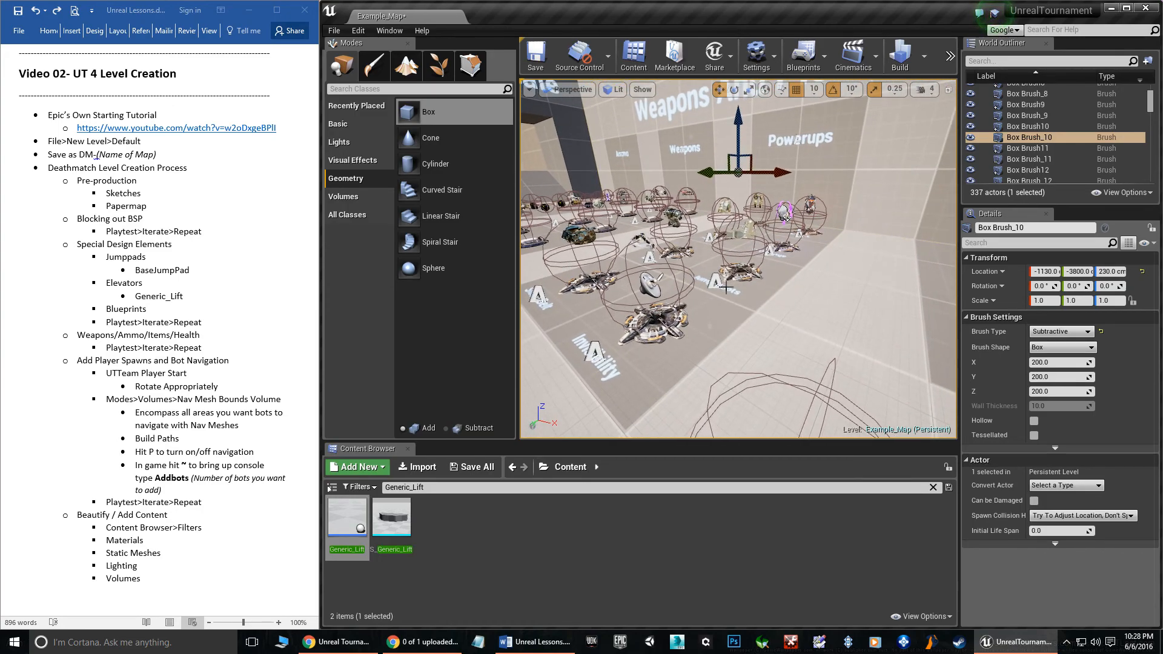
pyautogui.moveTo(757, 292); pyautogui.dragTo(841, 293, button='right')
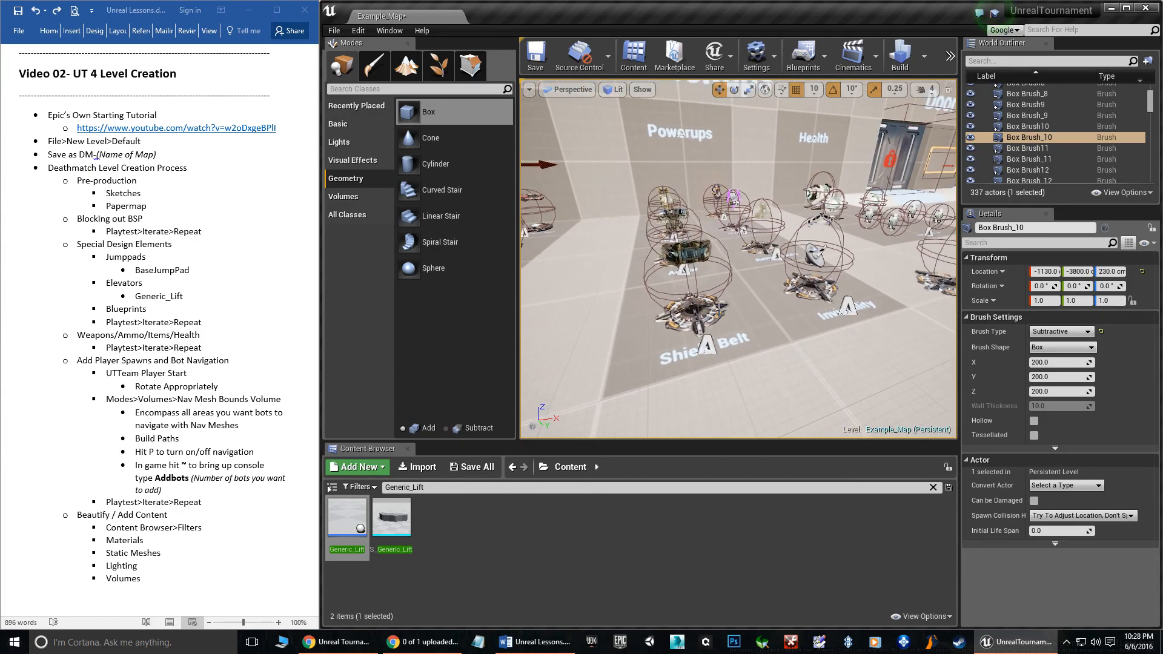
pyautogui.moveTo(832, 352)
pyautogui.mouseDown(button='right')
pyautogui.moveTo(848, 340)
pyautogui.moveTo(842, 322)
pyautogui.moveTo(893, 314)
pyautogui.moveTo(832, 352)
pyautogui.mouseUp(button='right')
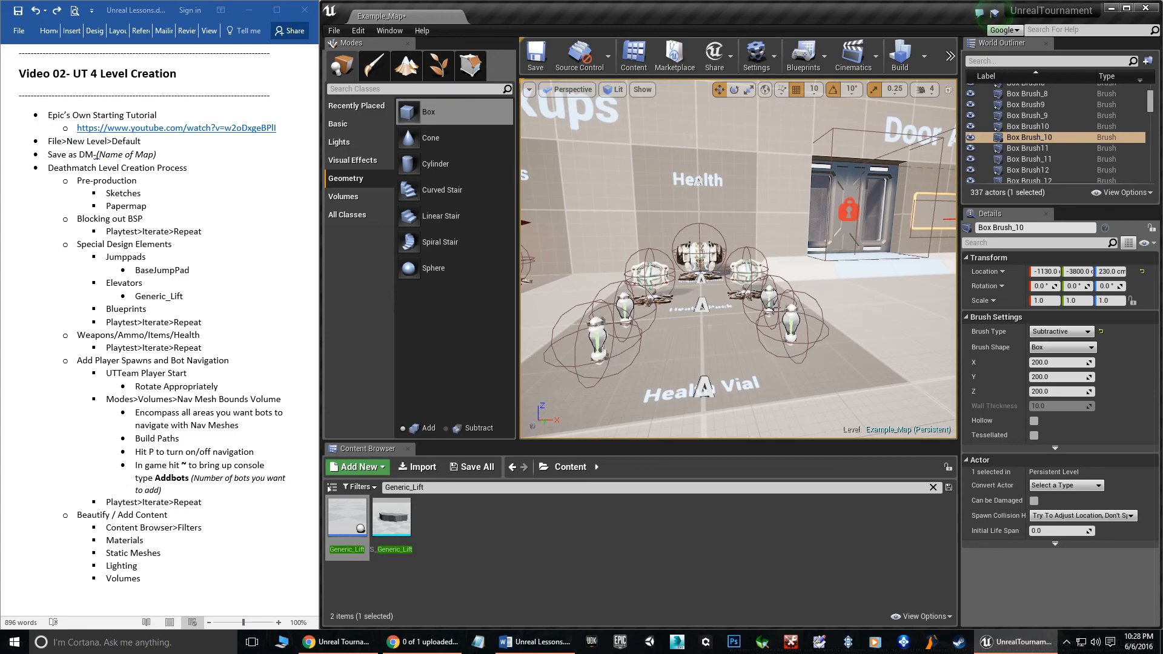
pyautogui.moveTo(746, 354); pyautogui.dragTo(746, 355, button='right')
pyautogui.press('d')
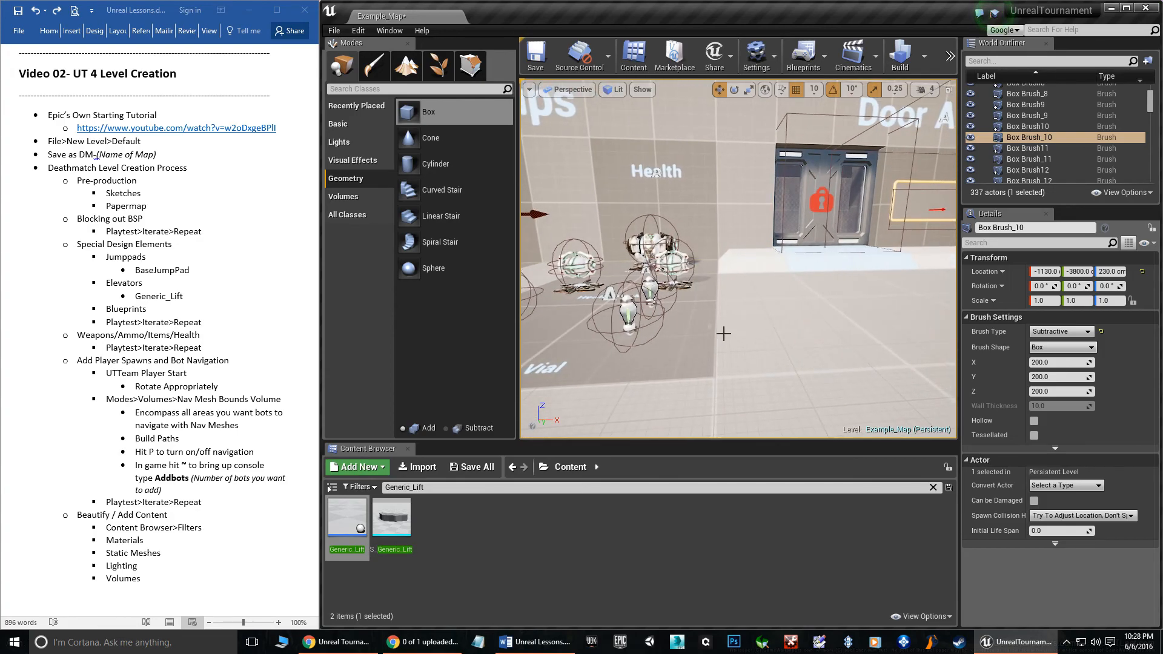
pyautogui.moveTo(718, 307)
pyautogui.mouseDown(button='right')
pyautogui.moveTo(659, 303)
pyautogui.moveTo(733, 327)
pyautogui.moveTo(716, 304)
pyautogui.moveTo(808, 292)
pyautogui.mouseUp(button='right')
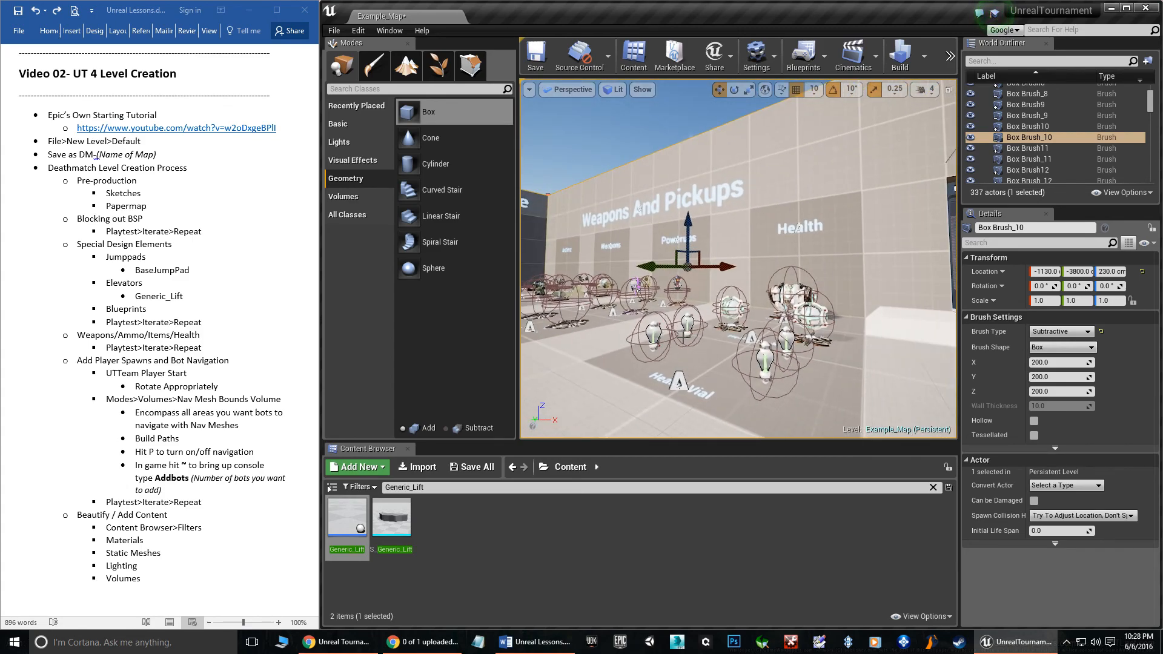
pyautogui.moveTo(808, 292); pyautogui.dragTo(769, 296, button='right')
pyautogui.moveTo(738, 259); pyautogui.dragTo(824, 275, button='right')
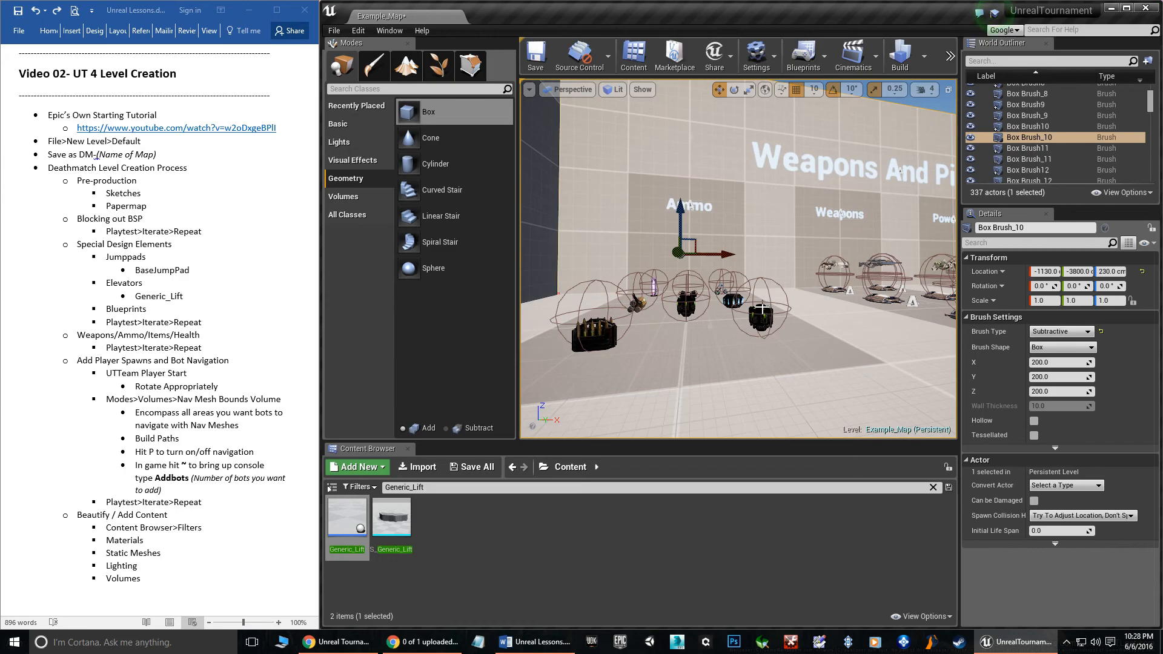
pyautogui.moveTo(900, 329); pyautogui.dragTo(946, 320, button='right')
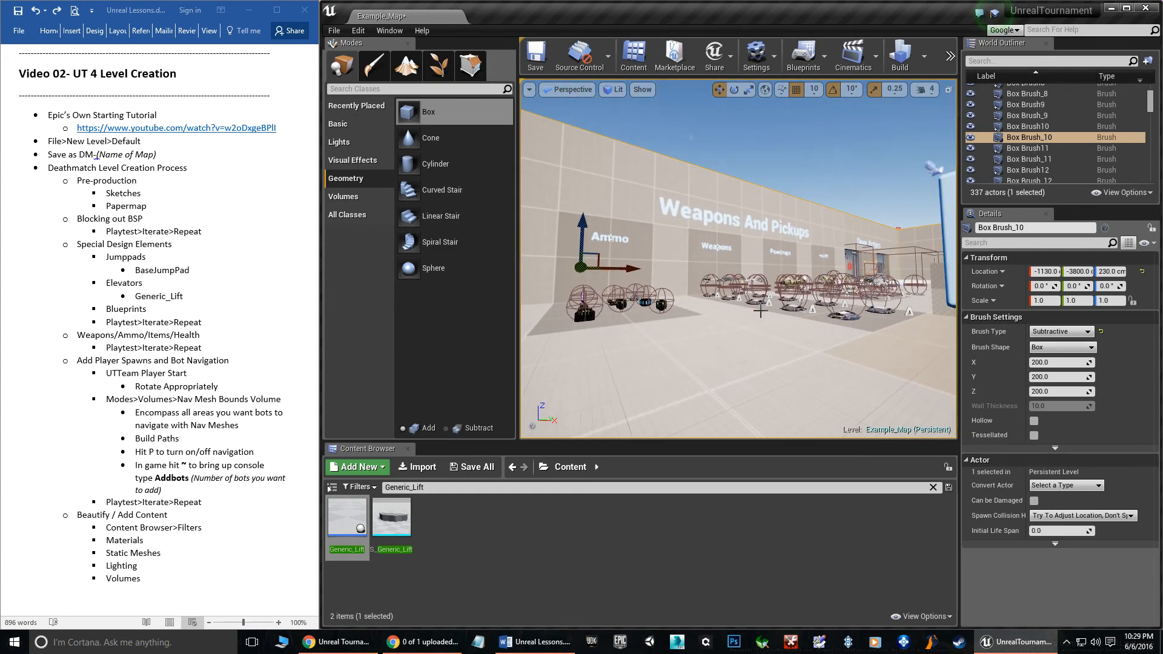
pyautogui.moveTo(760, 335); pyautogui.dragTo(622, 185, button='right')
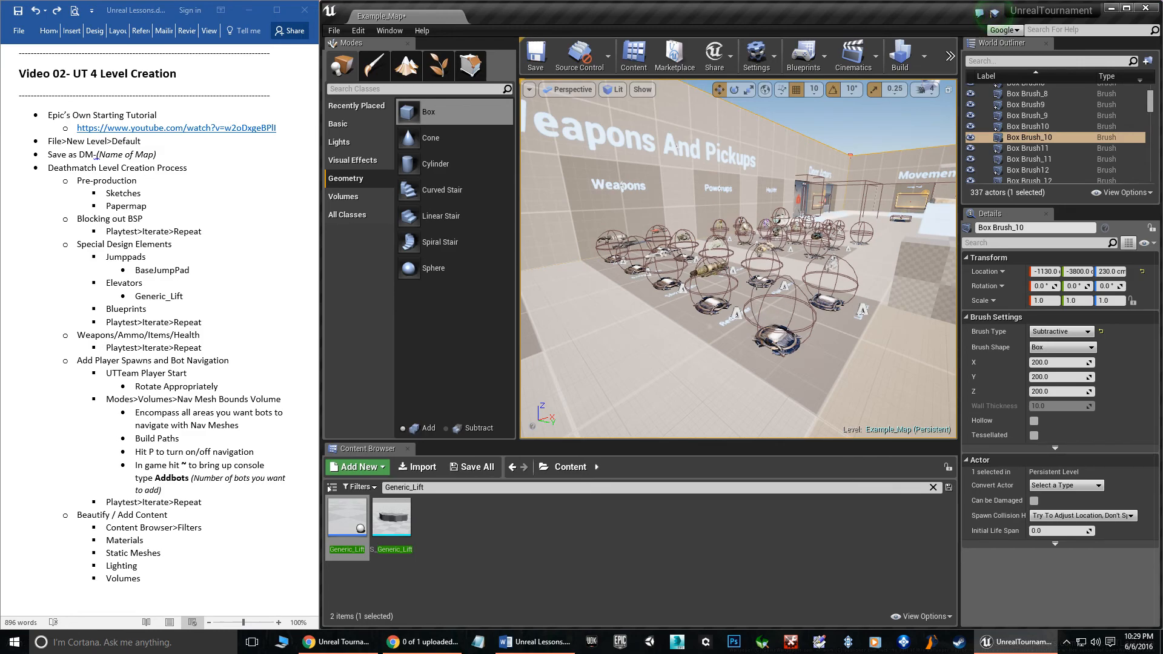
pyautogui.moveTo(622, 186); pyautogui.dragTo(751, 169, button='right')
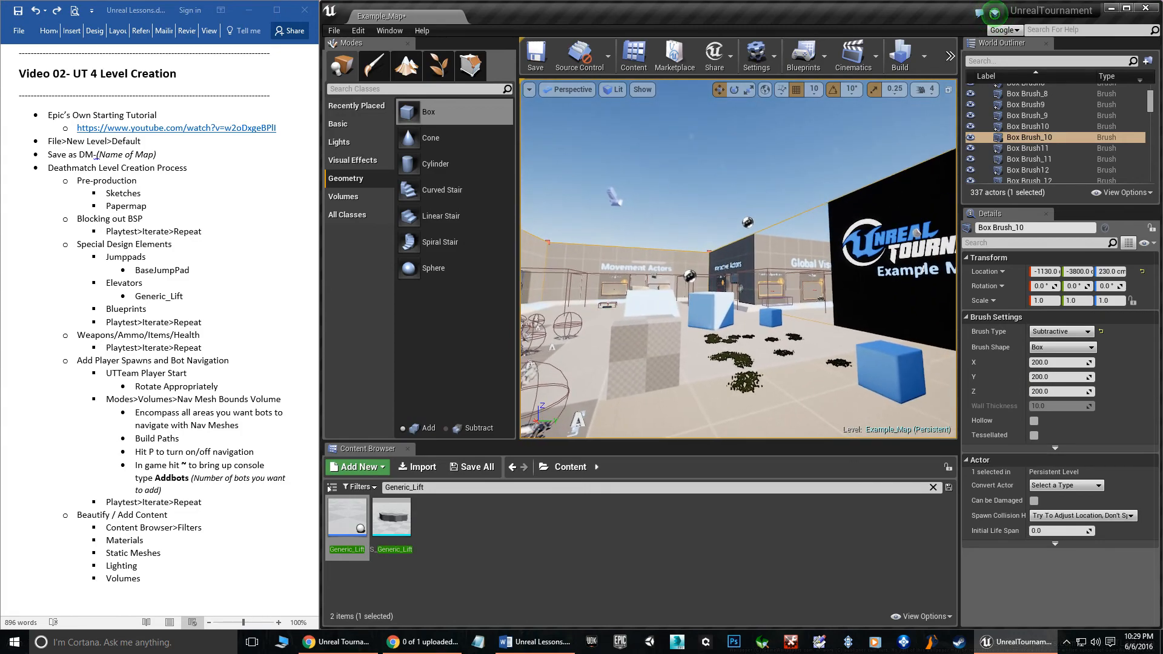
# Step: Select the Weapons/Ammo/Items/Health item and its Playtest>Iterate>Repeat line in the notes, and look back at the Weapons And Pickups area
pyautogui.click(218, 361)
pyautogui.moveTo(162, 342); pyautogui.dragTo(79, 335)
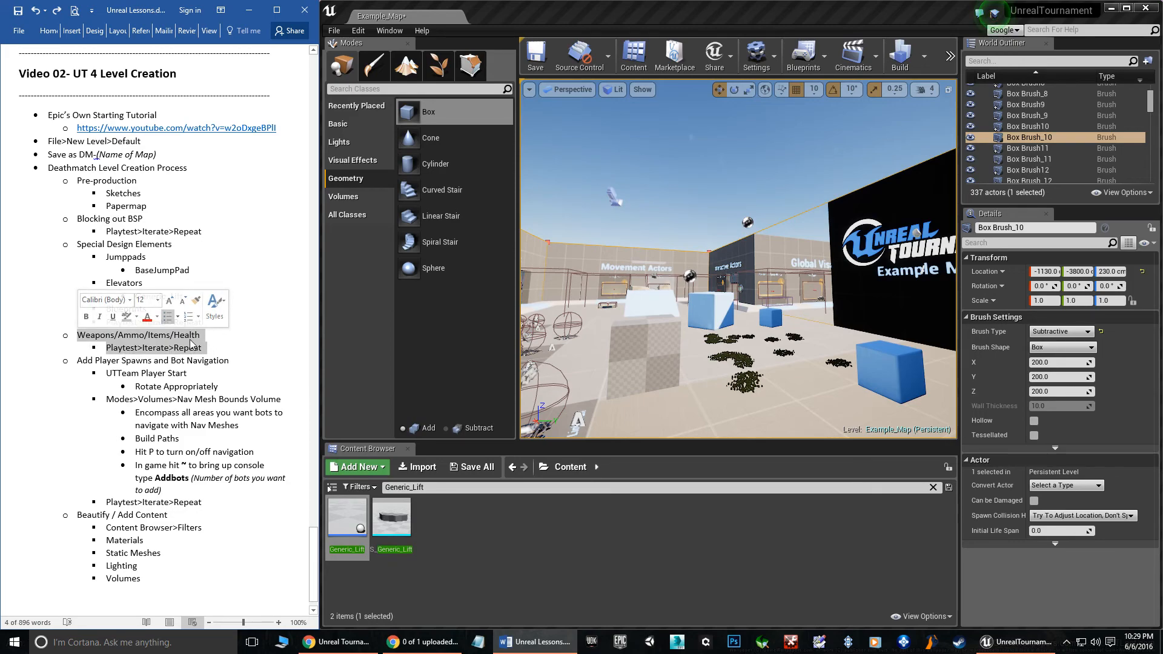
pyautogui.moveTo(764, 304); pyautogui.dragTo(621, 310, button='right')
# Step: Select the Add Player Spawns and Bot Navigation section of the notes down to its Playtest>Iterate>Repeat line
pyautogui.click(140, 372)
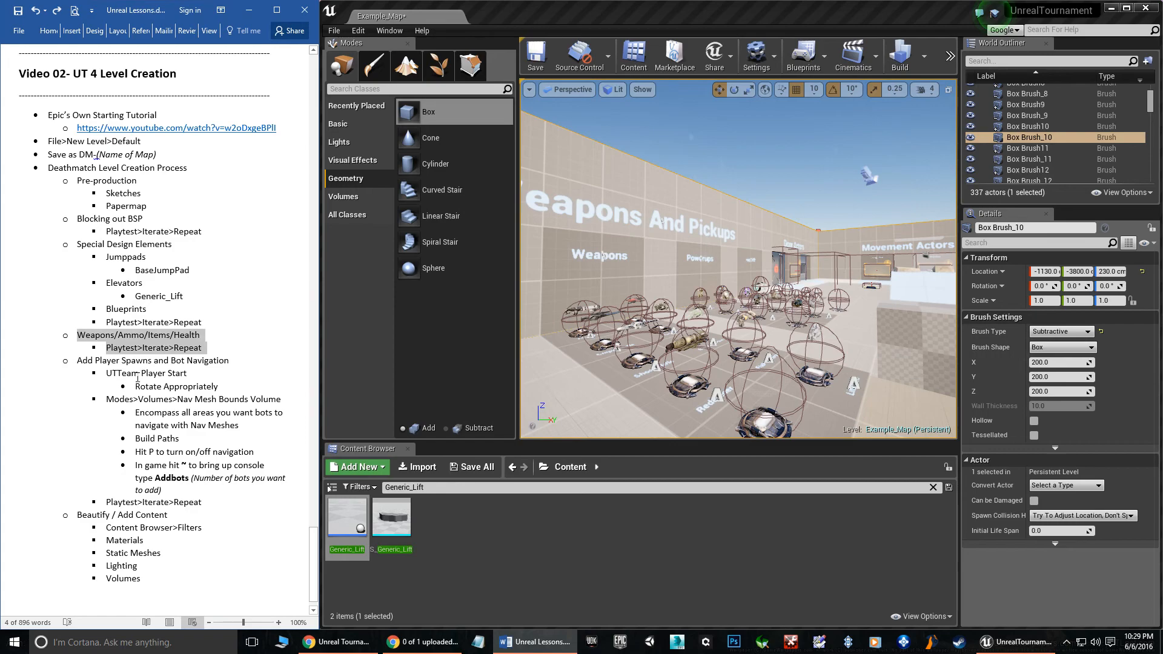
pyautogui.click(114, 370)
pyautogui.moveTo(77, 362); pyautogui.dragTo(172, 482)
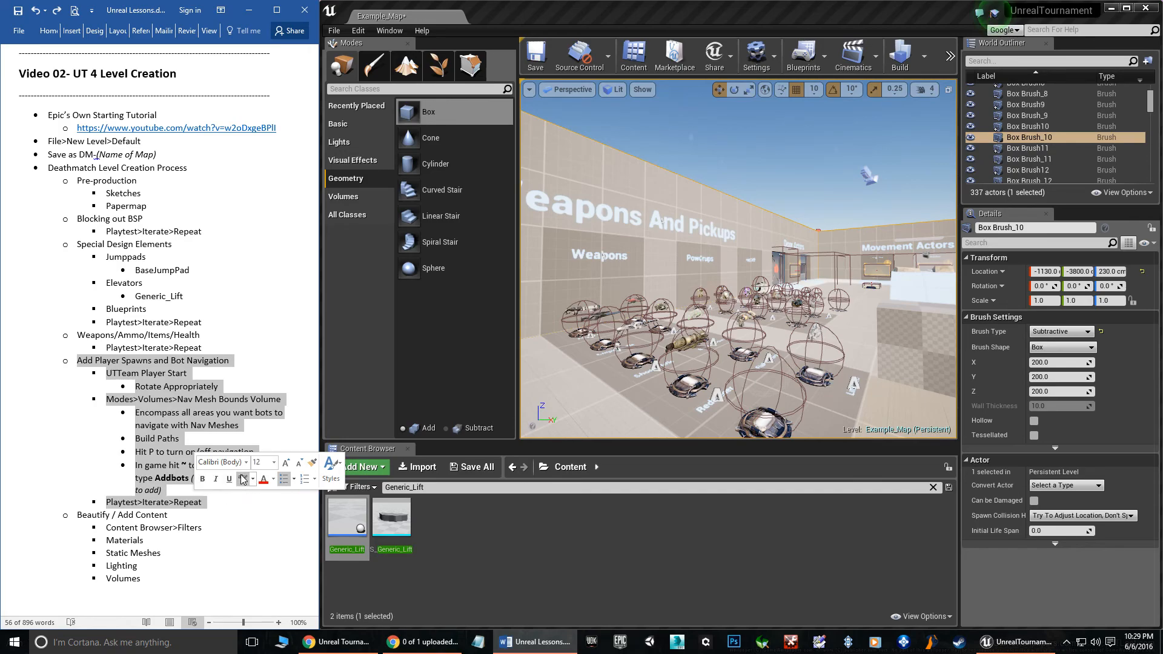
pyautogui.click(242, 479)
# Step: Open the DM-BioTower level from RestrictedAssets/Maps without saving the changes to Example_Map
pyautogui.click(332, 31)
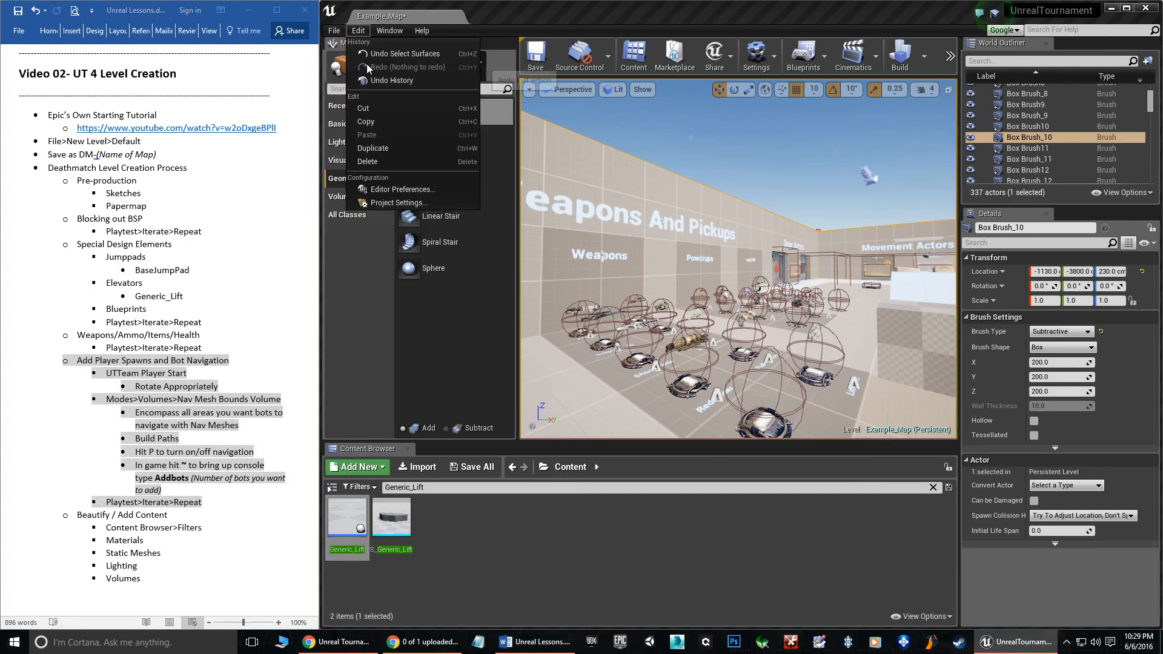
pyautogui.click(365, 67)
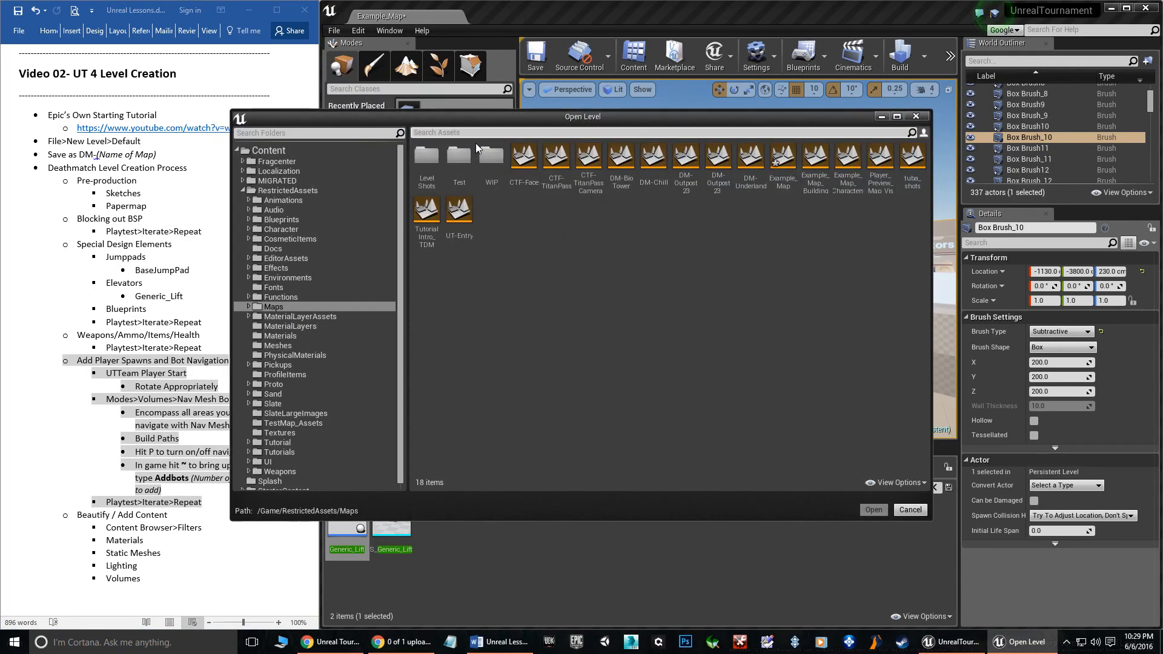
pyautogui.click(627, 159)
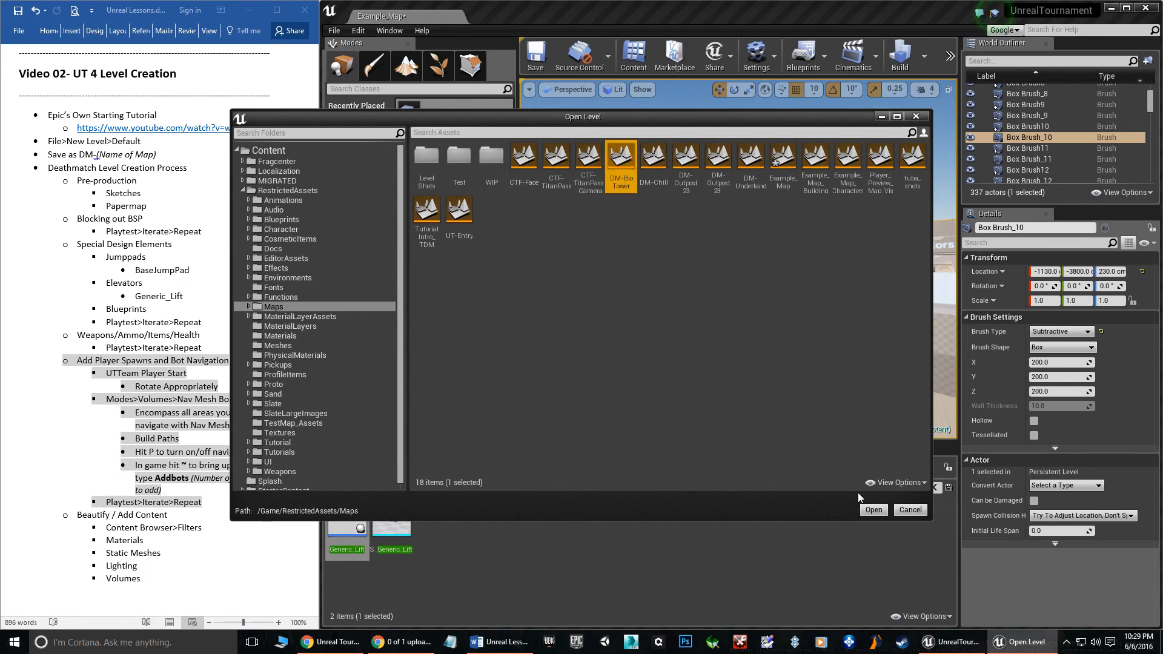
pyautogui.click(882, 512)
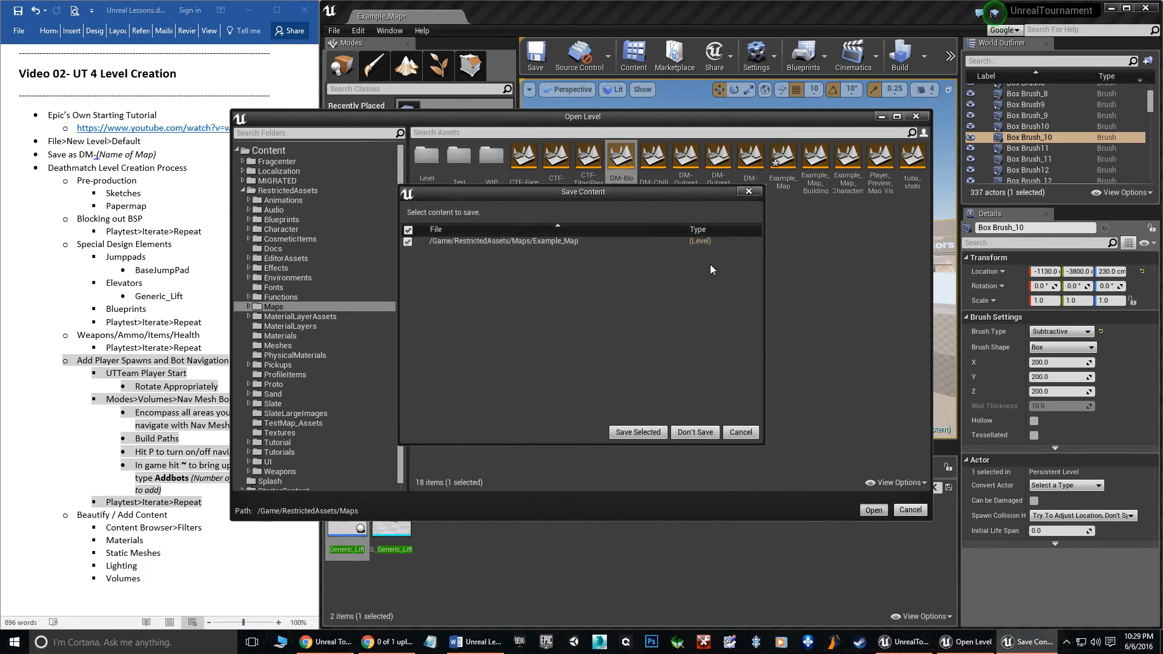
pyautogui.click(688, 433)
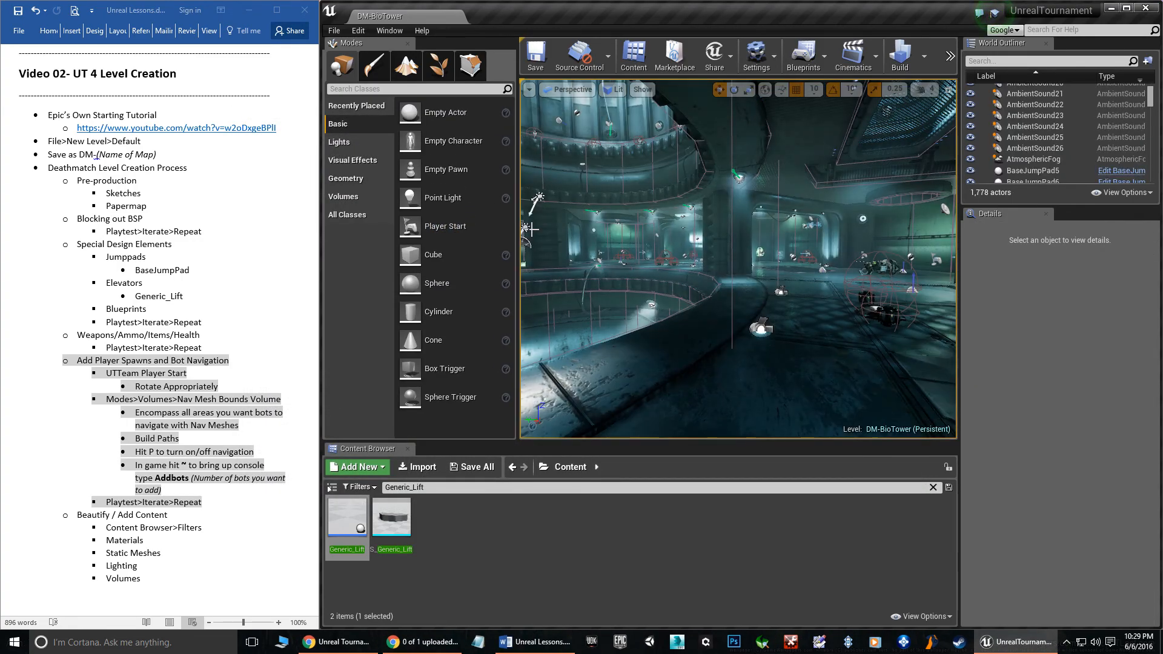
# Step: Examine the interior of DM-BioTower, from the open central hall to the room with the large window
pyautogui.moveTo(718, 279); pyautogui.dragTo(910, 248, button='right')
pyautogui.press('w')
pyautogui.press('w')
pyautogui.press('w')
pyautogui.press('w')
pyautogui.press('w')
pyautogui.press('w')
pyautogui.moveTo(790, 248)
pyautogui.mouseDown(button='right')
pyautogui.moveTo(796, 114)
pyautogui.moveTo(839, 136)
pyautogui.moveTo(847, 181)
pyautogui.moveTo(833, 185)
pyautogui.moveTo(869, 218)
pyautogui.moveTo(727, 215)
pyautogui.moveTo(951, 234)
pyautogui.mouseUp(button='right')
pyautogui.press('w')
pyautogui.press('w')
pyautogui.press('w')
pyautogui.press('w')
pyautogui.press('w')
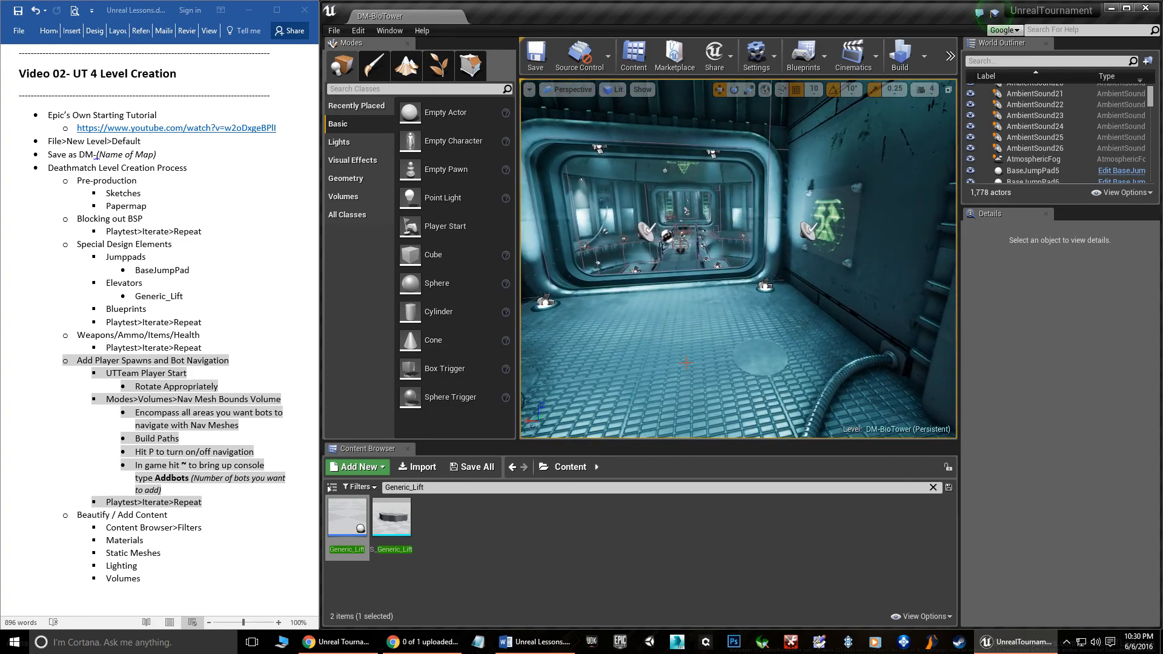
# Step: Playtest DM-BioTower from the floor in front of the large window, running through its walkways to collect health and a weapon
pyautogui.rightClick(687, 363)
pyautogui.click(714, 596)
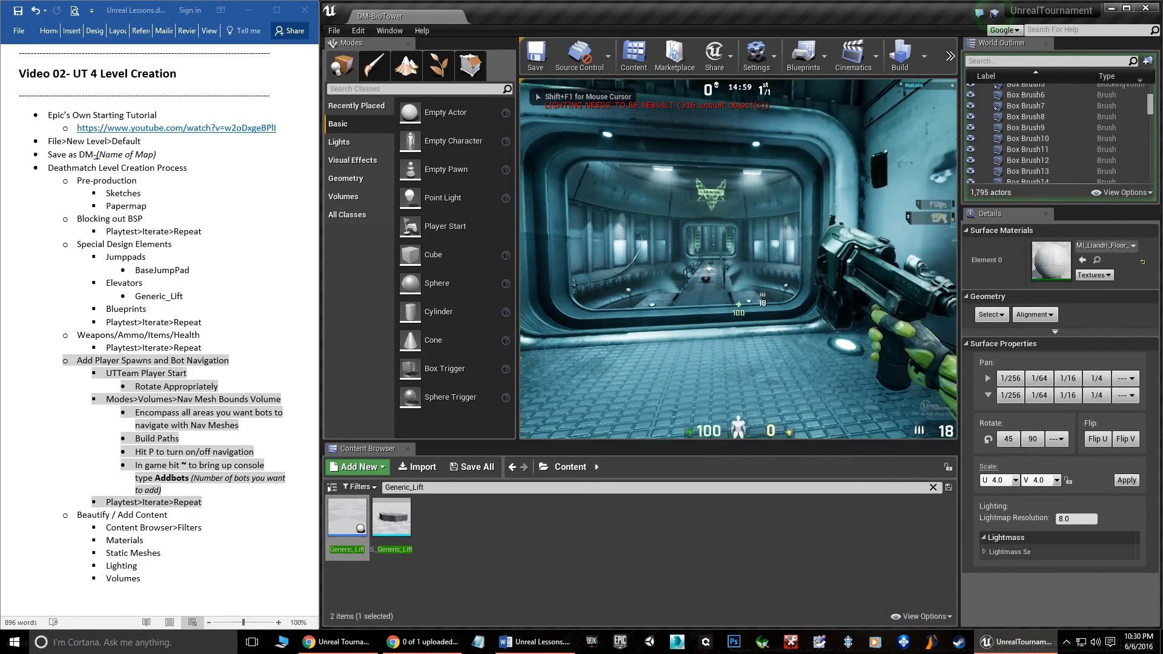
pyautogui.press('w')
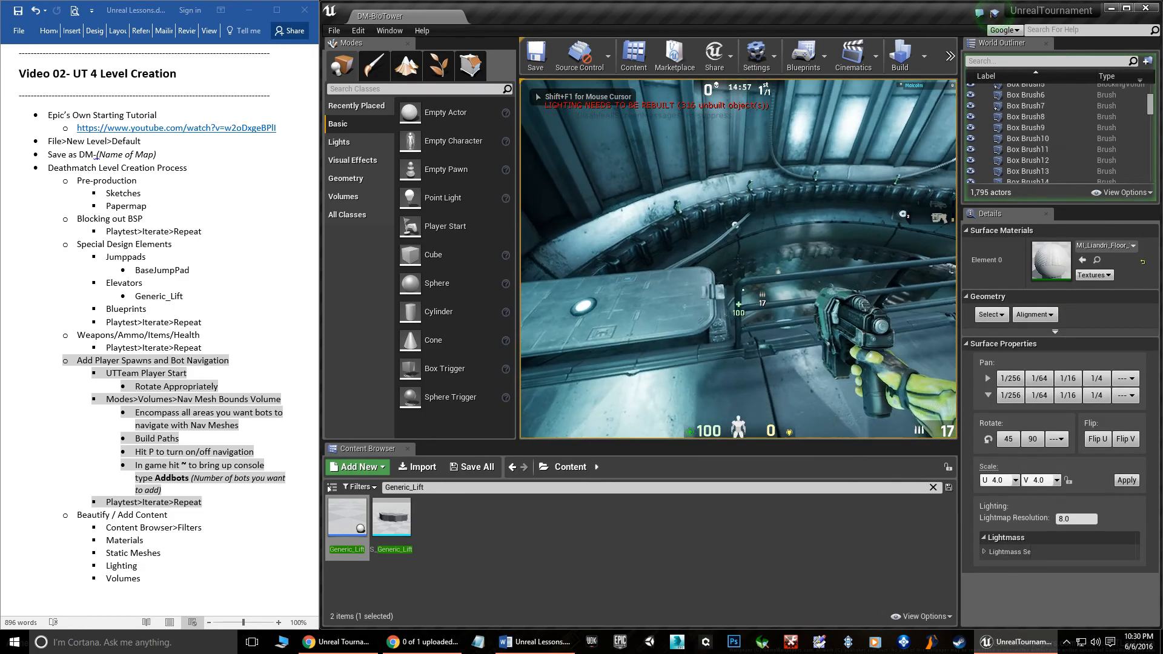
pyautogui.press('w')
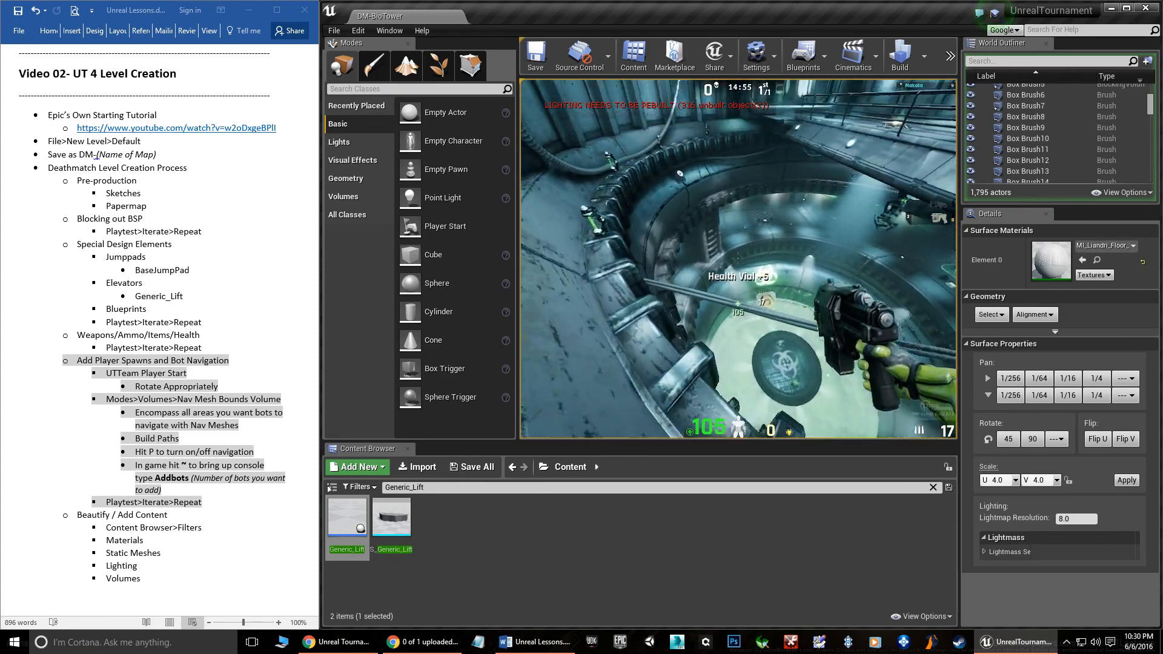
pyautogui.press('w')
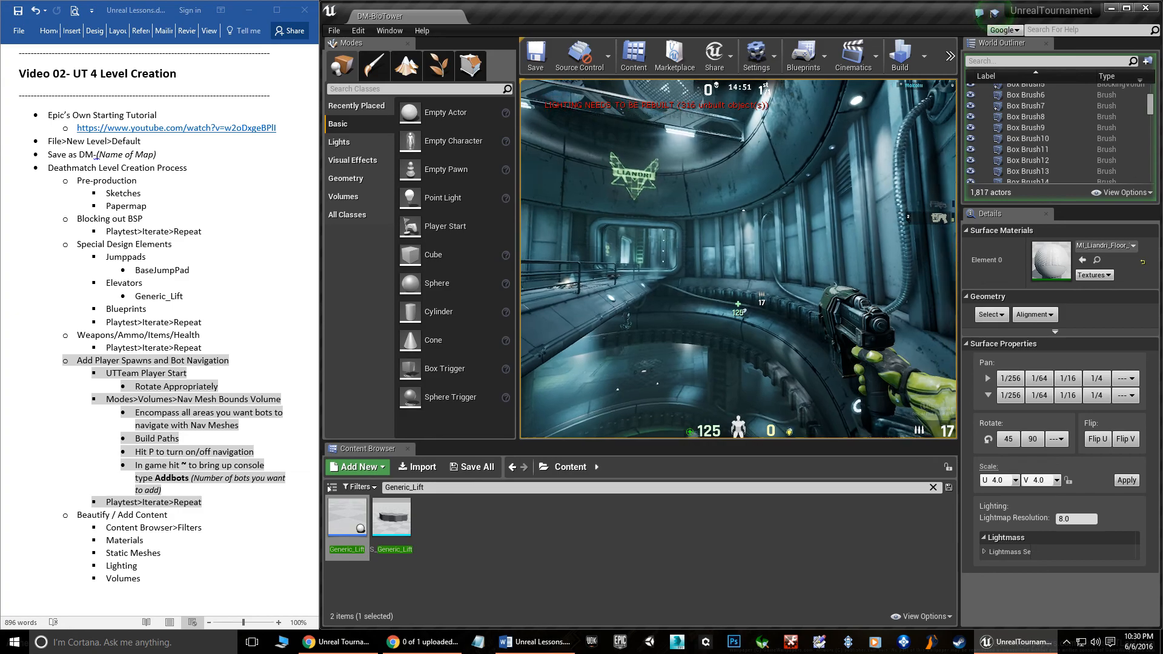
pyautogui.press('w')
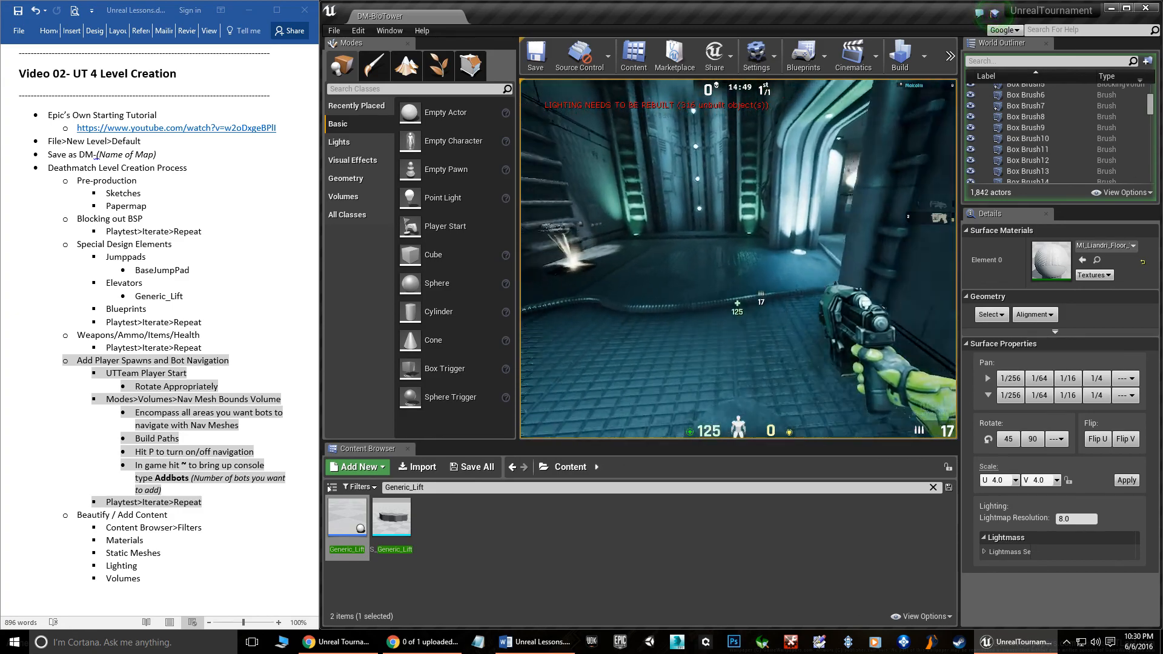
pyautogui.press('w')
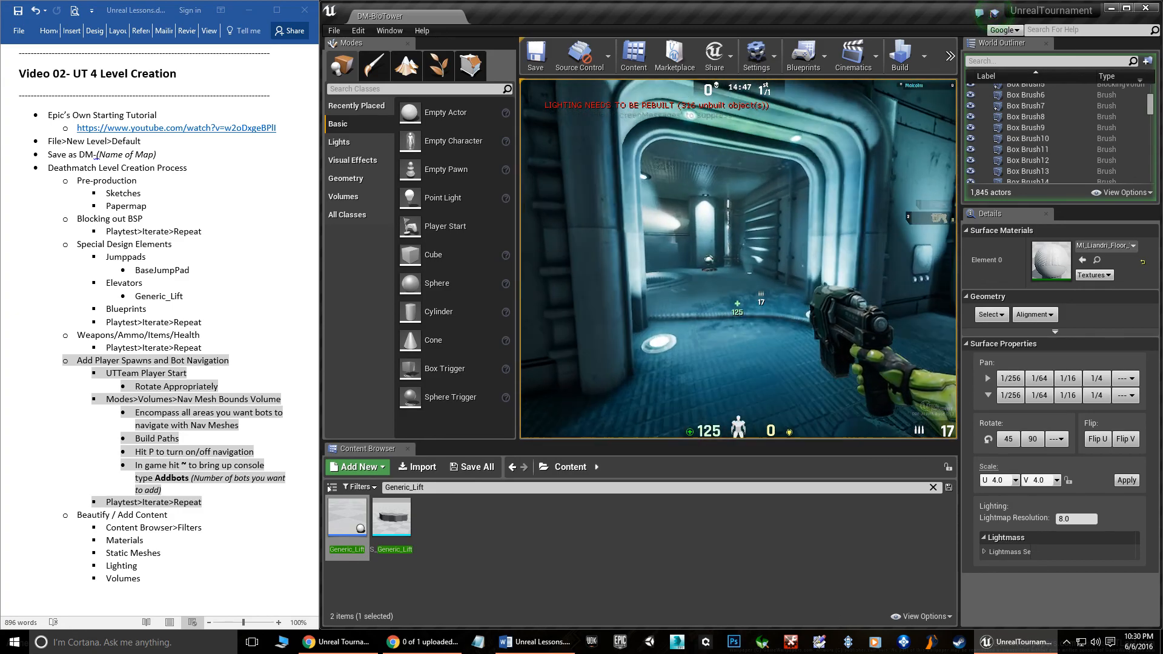
pyautogui.press('w')
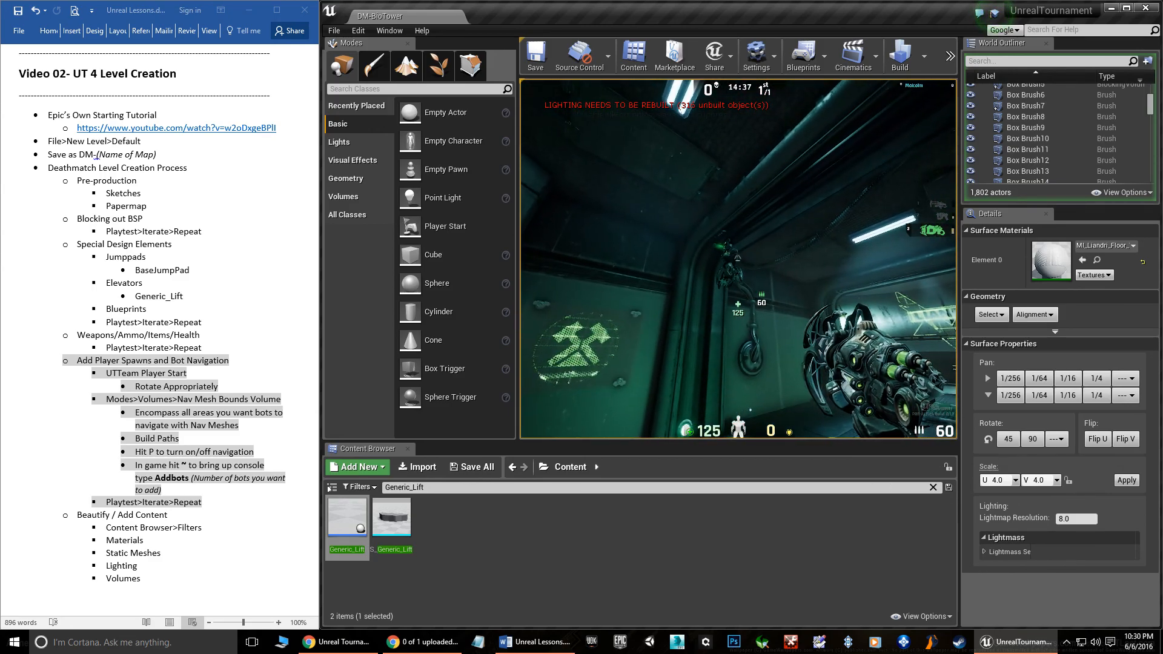
# Step: Fire the collected weapon's green goo in the dark corridor, run on to the next hall, and end the preview
pyautogui.press('a')
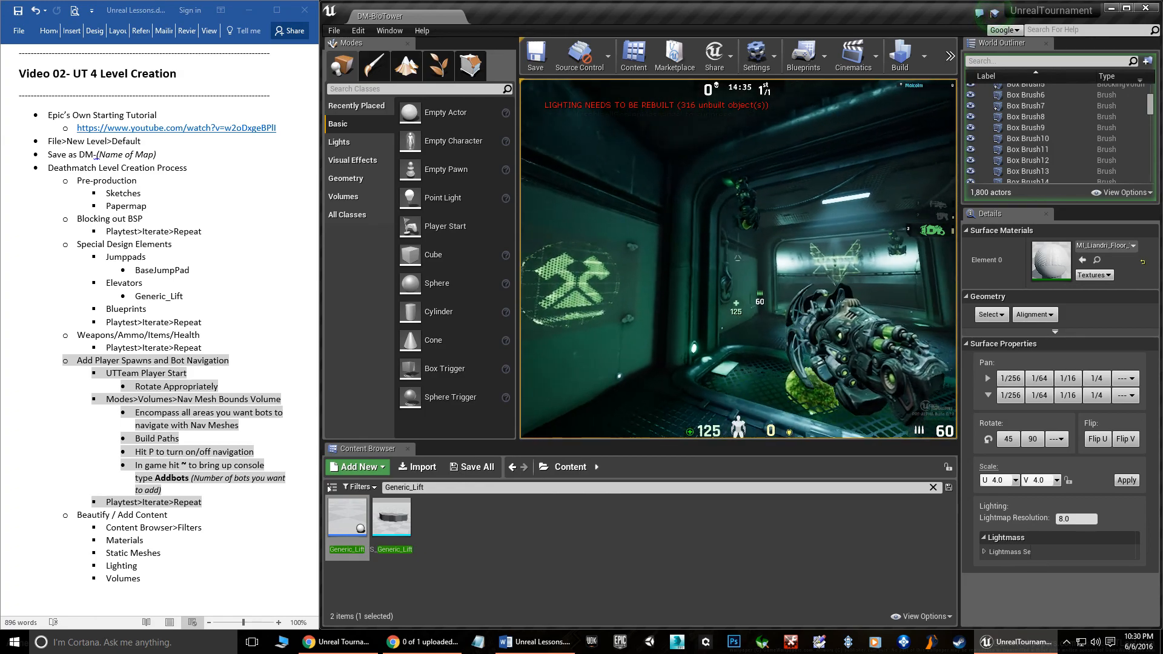
pyautogui.press('s')
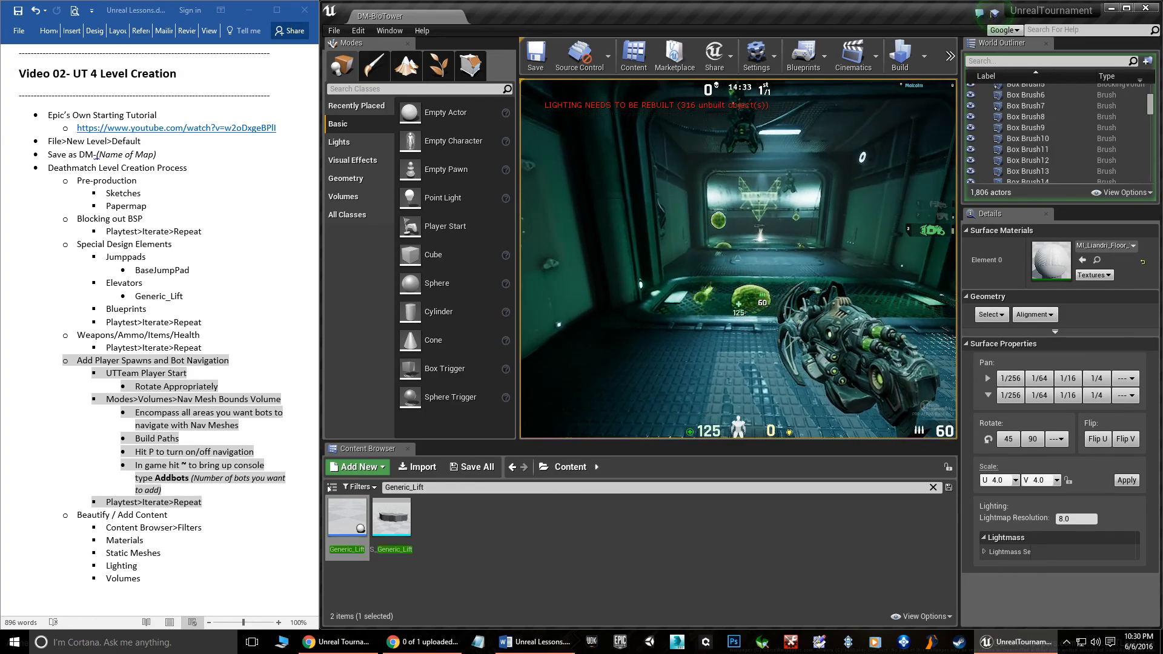
pyautogui.click(738, 259)
pyautogui.click(737, 304)
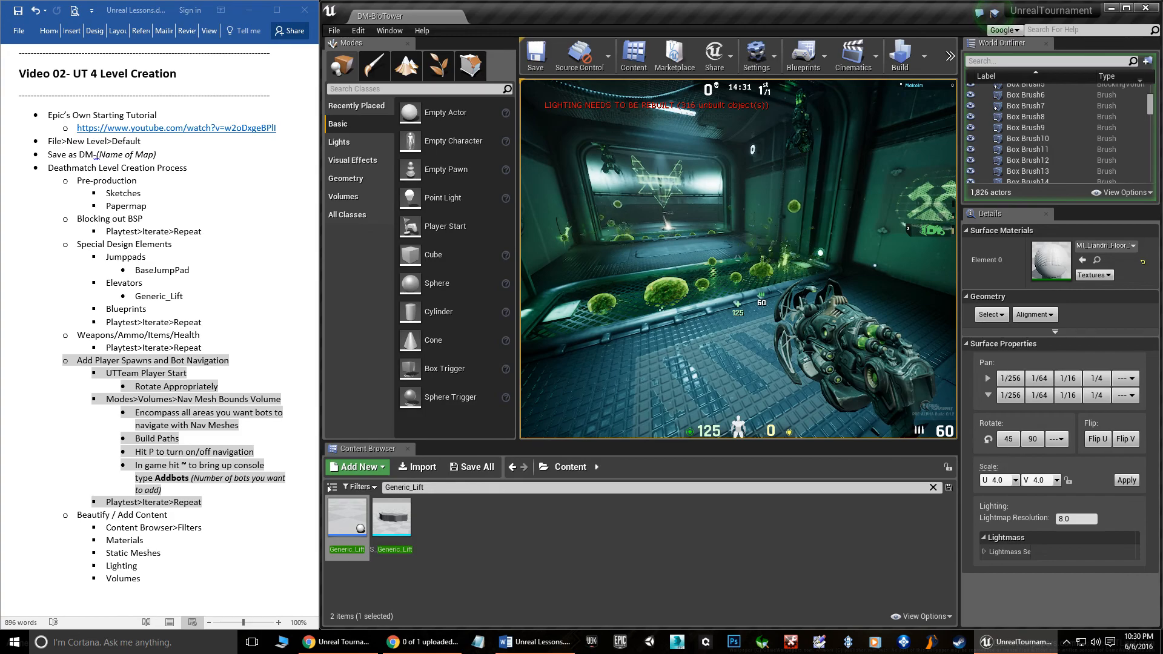
pyautogui.press('s')
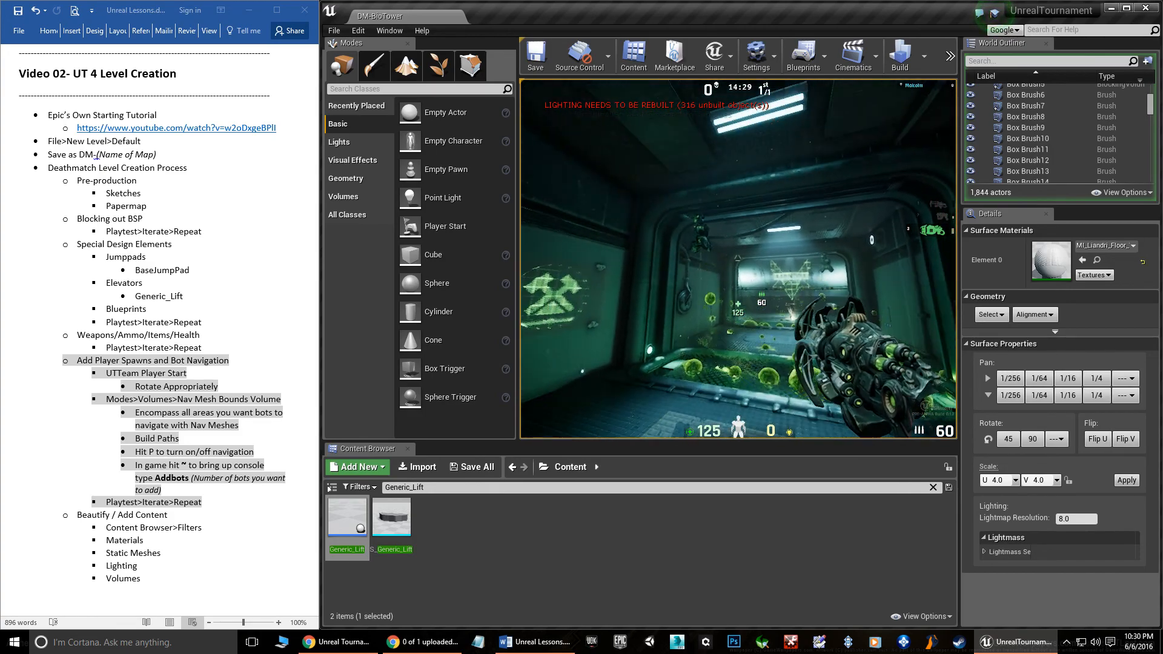
pyautogui.press('w')
pyautogui.press('w')
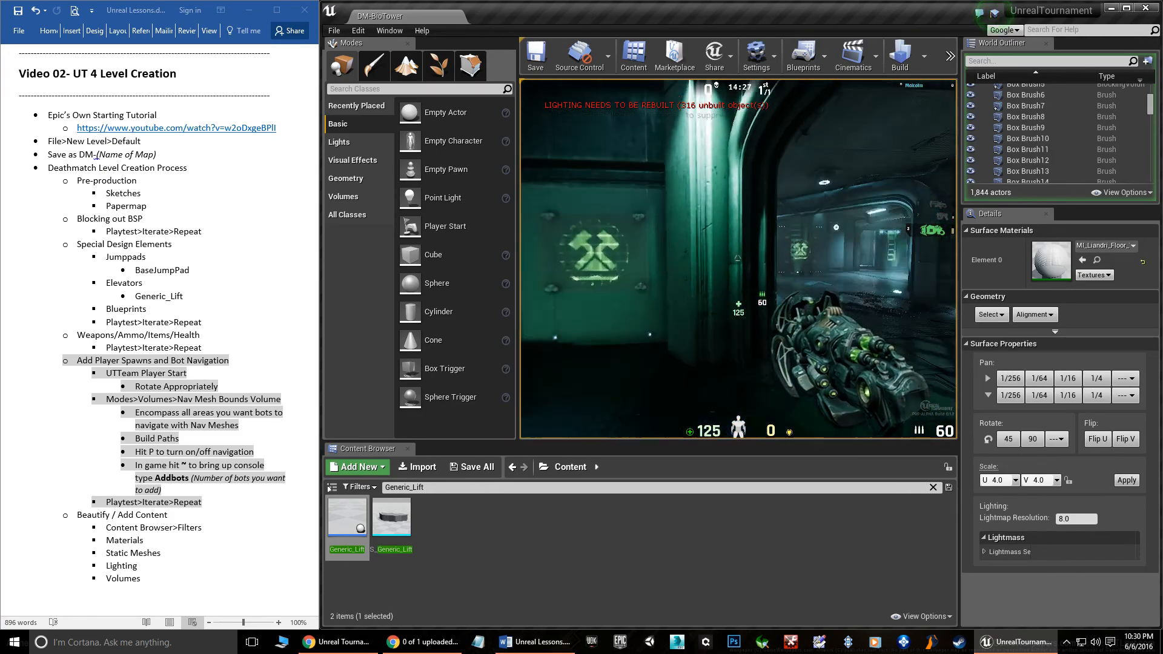
pyautogui.press('w')
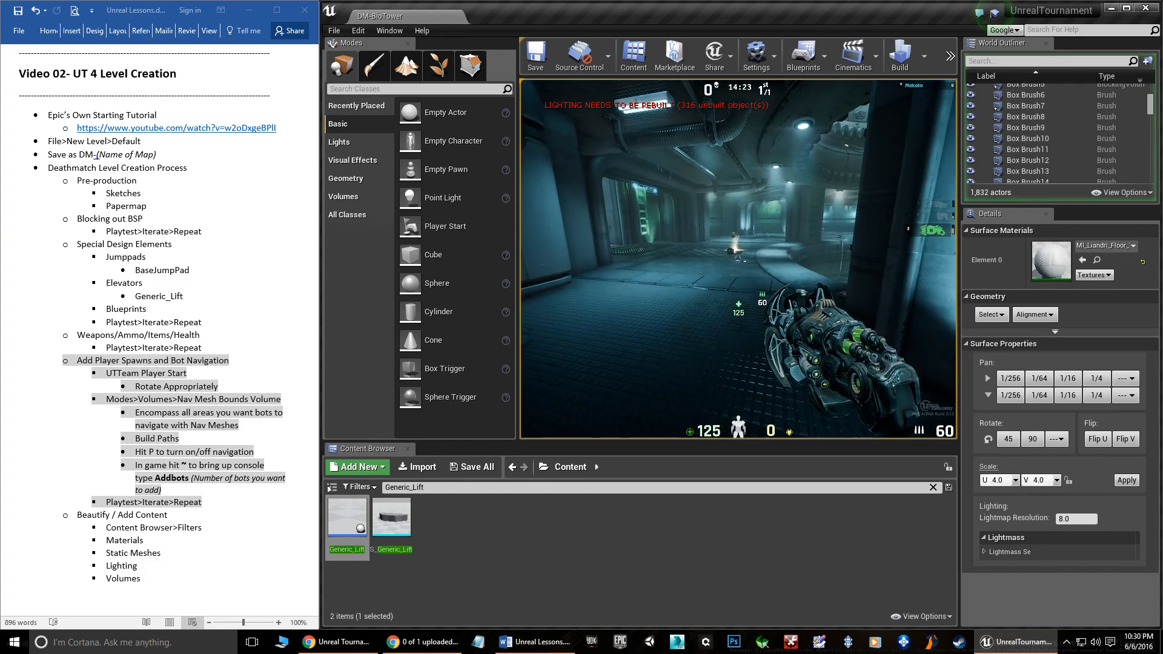
pyautogui.press('Escape')
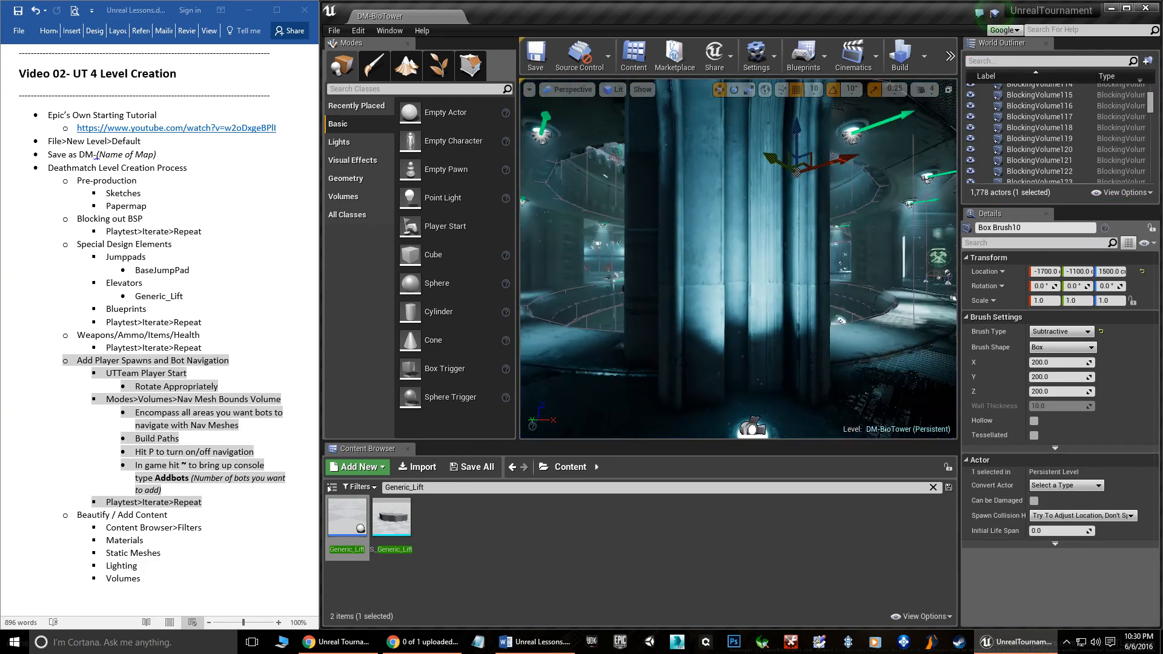
# Step: Place a UTTeam Player Start from the full class list on the floor beside the central hall, at about X -640, Y 1070
pyautogui.press('w')
pyautogui.moveTo(697, 273); pyautogui.dragTo(866, 273, button='right')
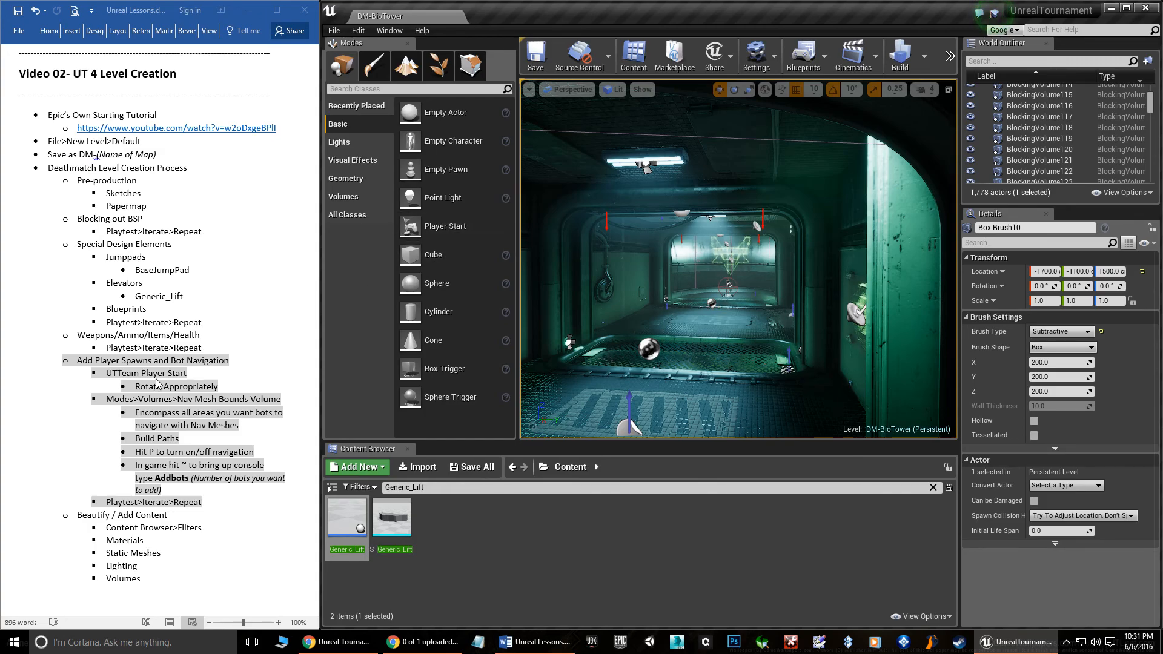
pyautogui.moveTo(737, 259); pyautogui.dragTo(514, 254, button='right')
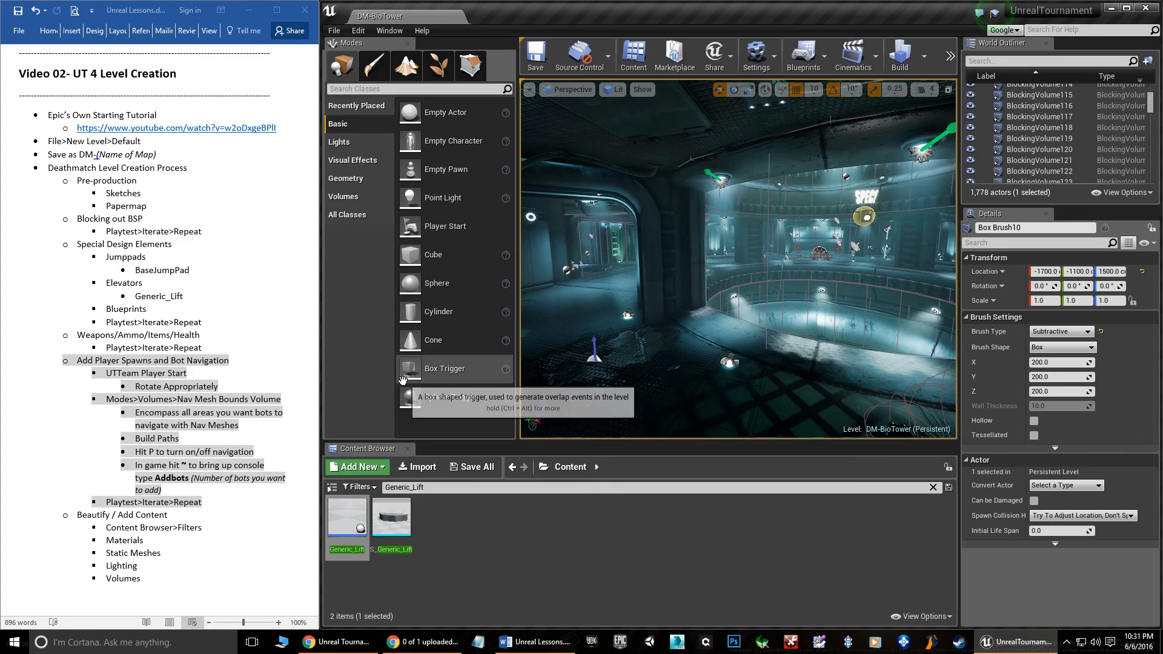
pyautogui.click(185, 374)
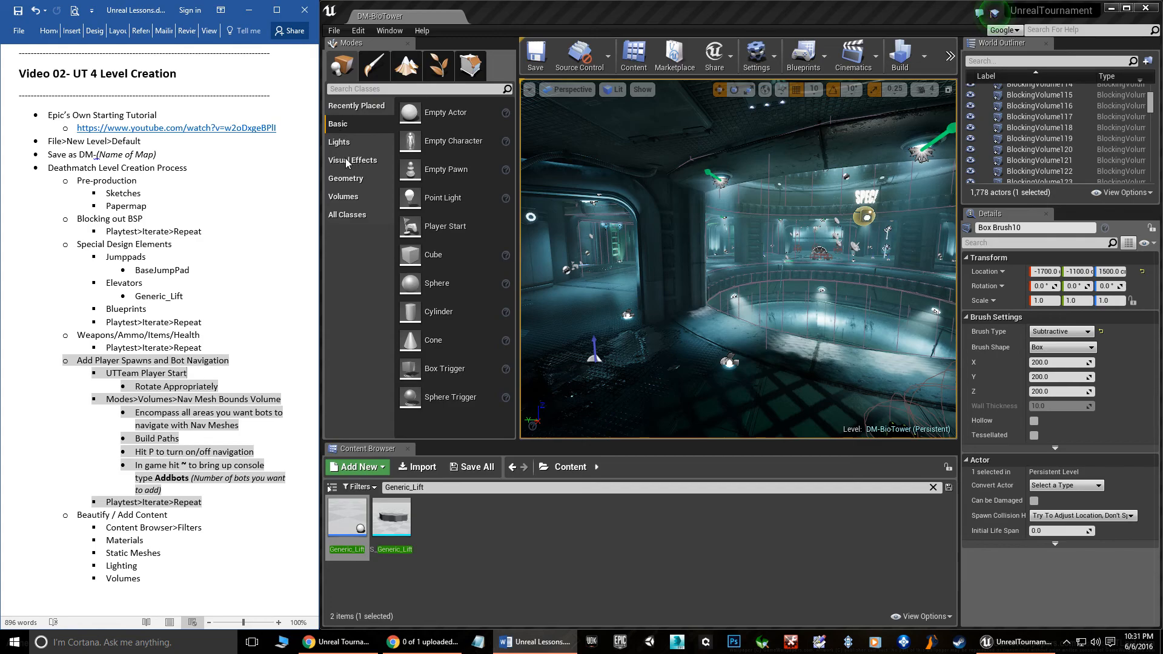
pyautogui.click(352, 215)
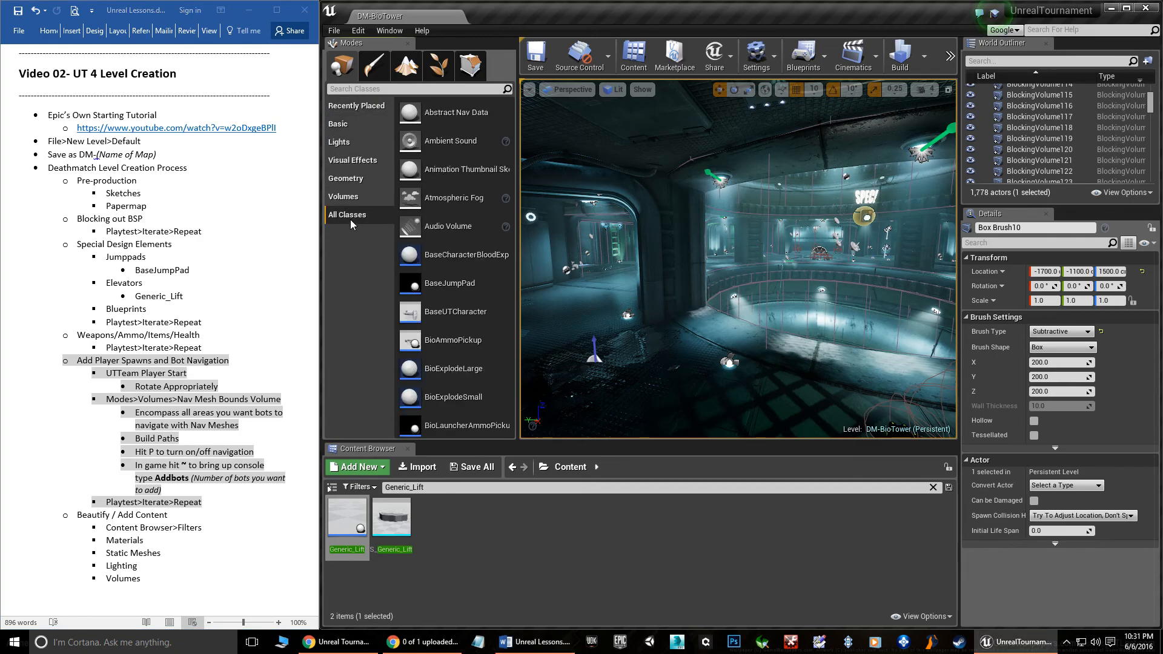
pyautogui.scroll(-2, 483, 250)
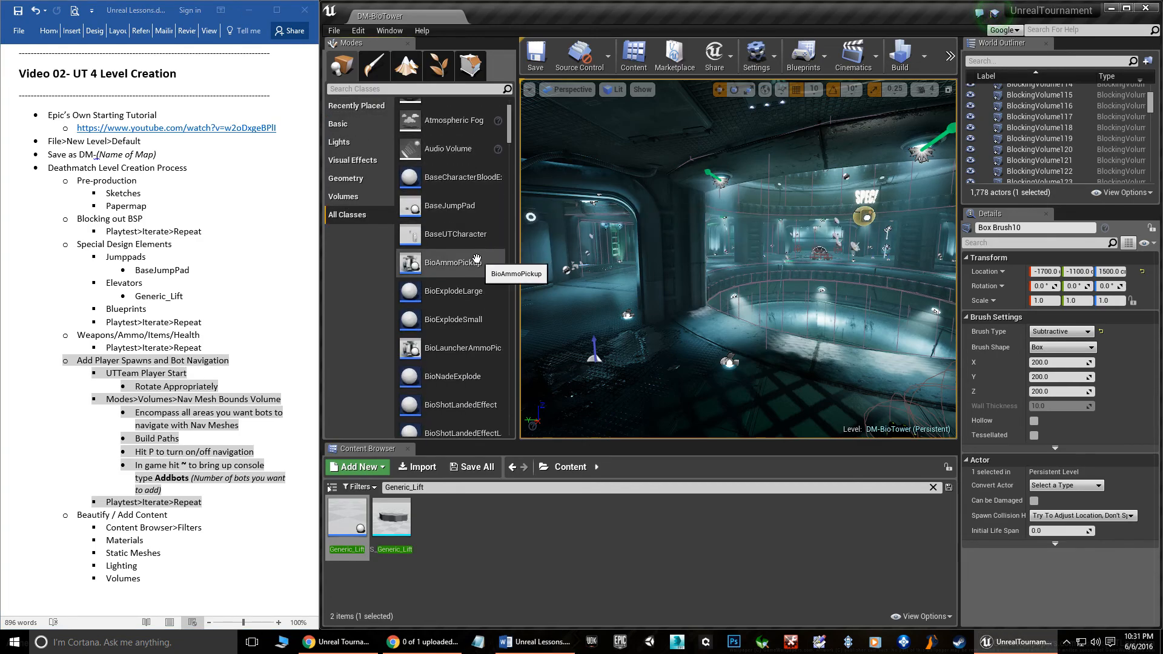
pyautogui.scroll(-15, 478, 262)
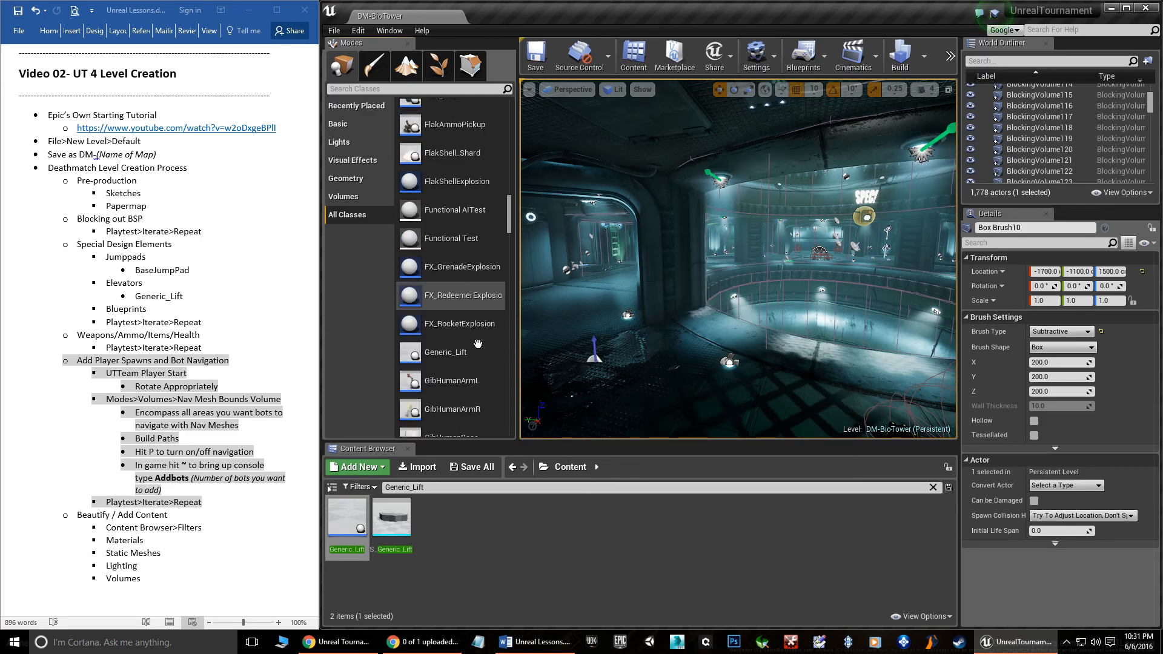
pyautogui.scroll(-12, 477, 334)
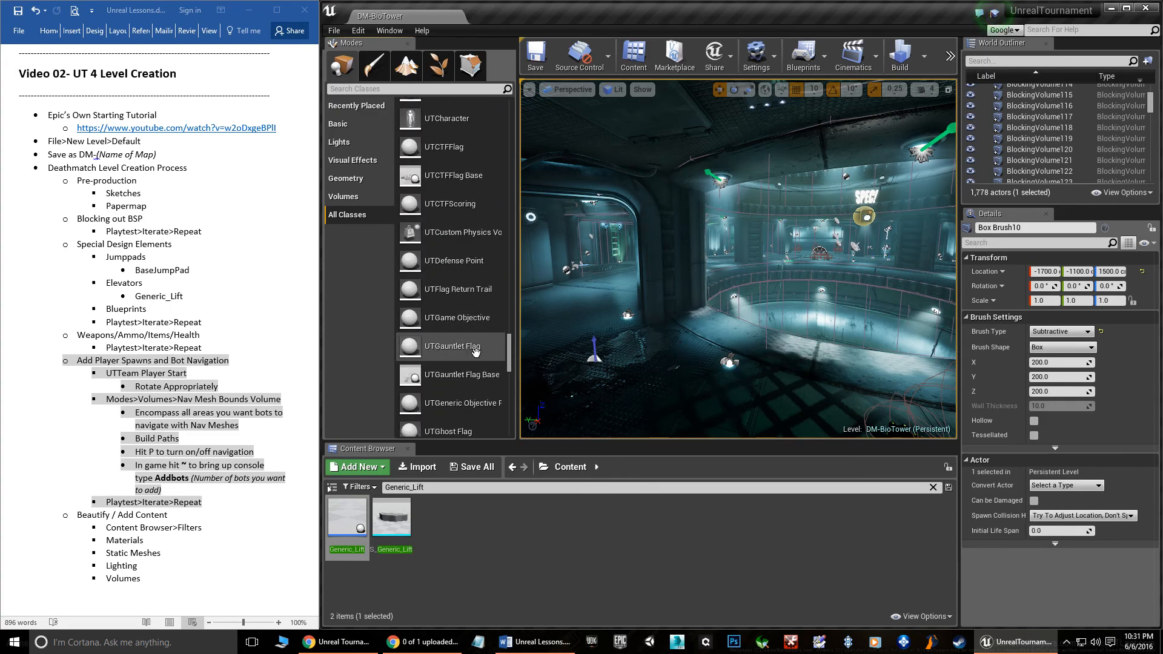
pyautogui.scroll(4, 482, 340)
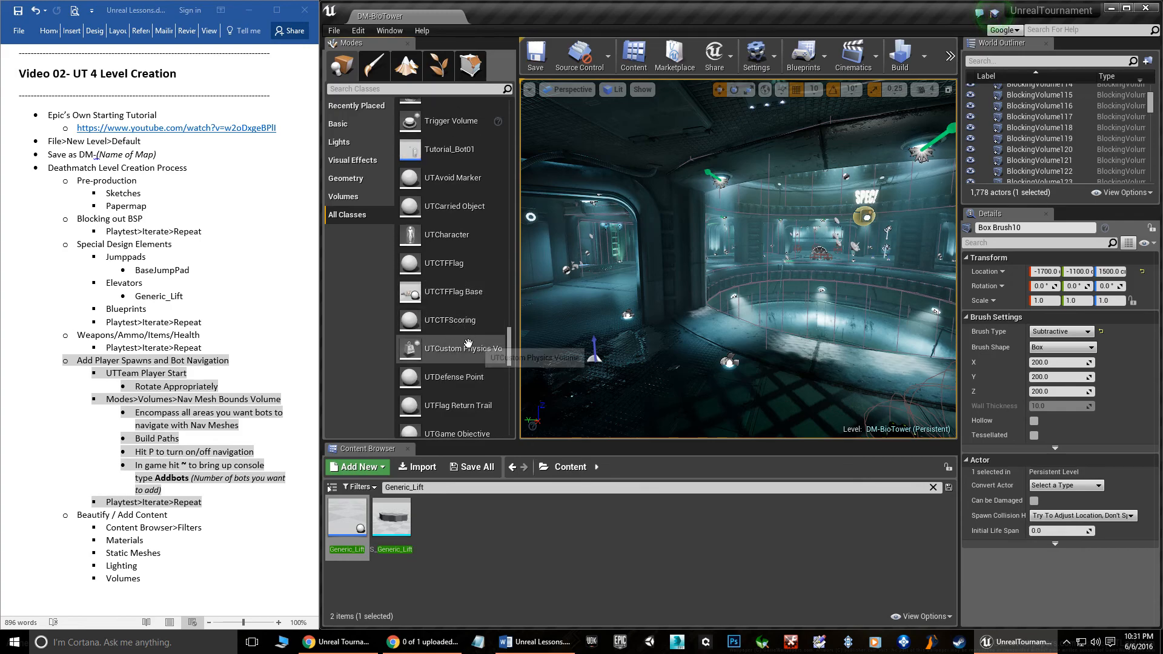
pyautogui.scroll(-6, 468, 357)
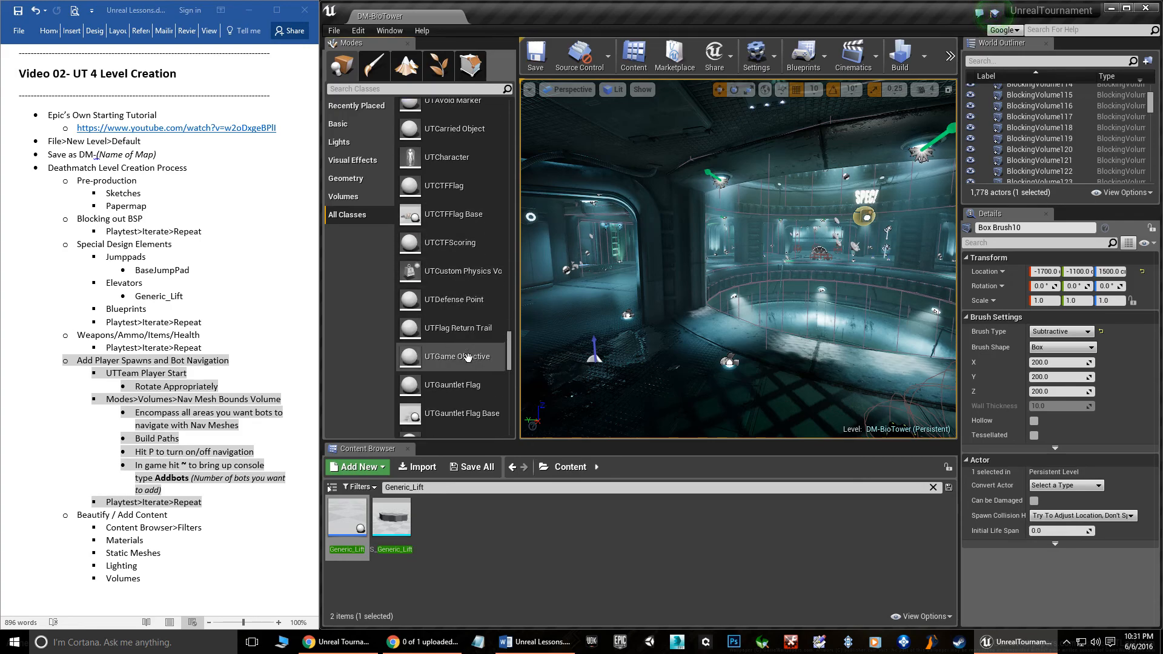
pyautogui.scroll(-7, 454, 406)
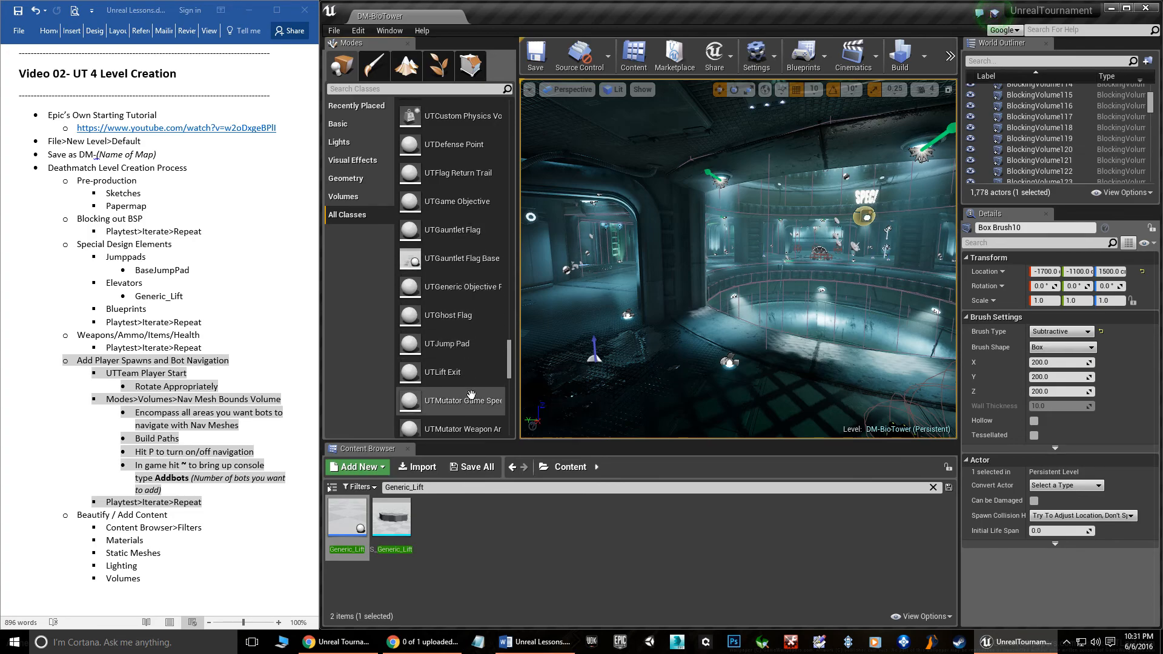
pyautogui.scroll(-9, 468, 389)
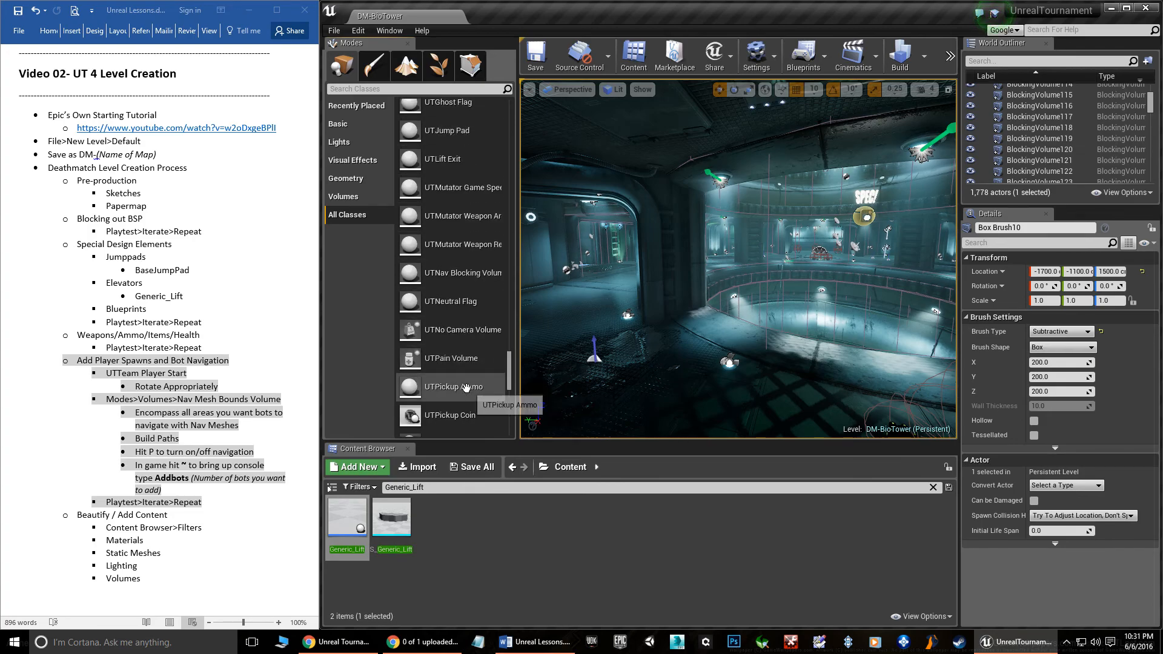
pyautogui.scroll(-16, 464, 387)
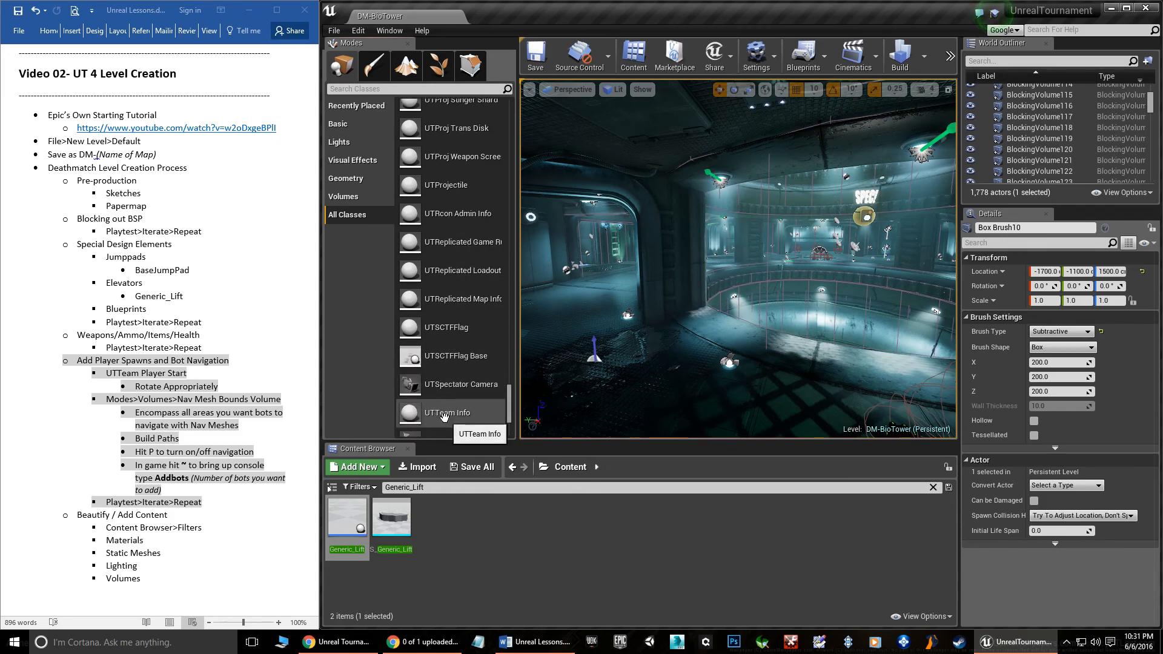
pyautogui.scroll(-3, 463, 384)
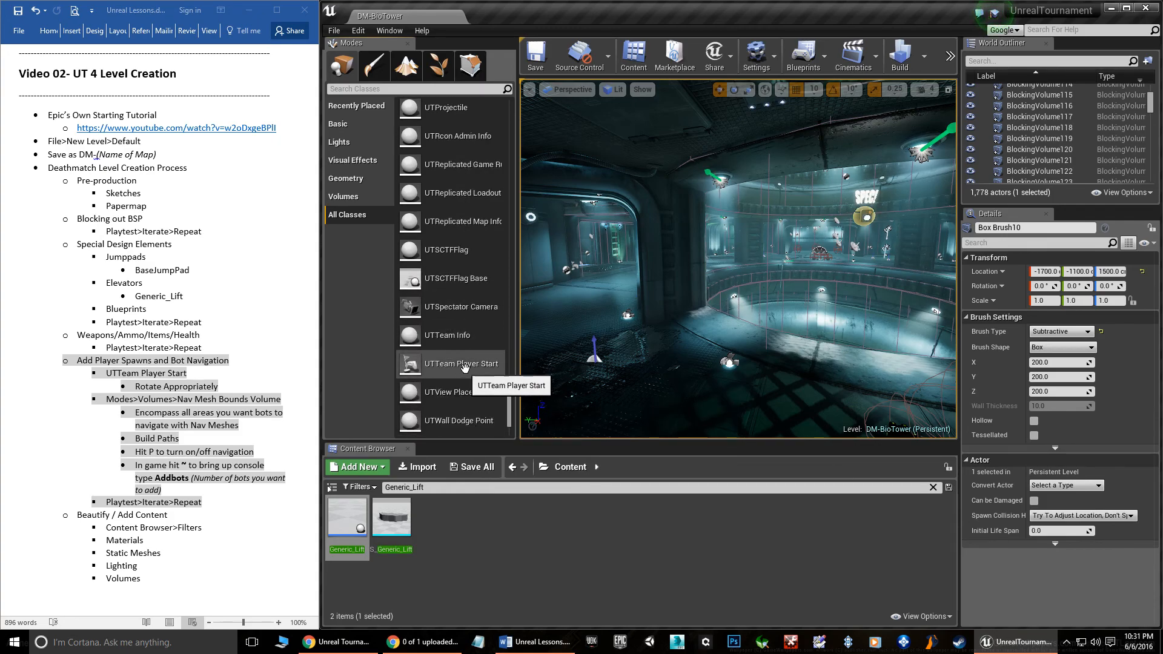
pyautogui.moveTo(410, 367); pyautogui.dragTo(582, 321)
pyautogui.moveTo(582, 321); pyautogui.dragTo(626, 308, button='right')
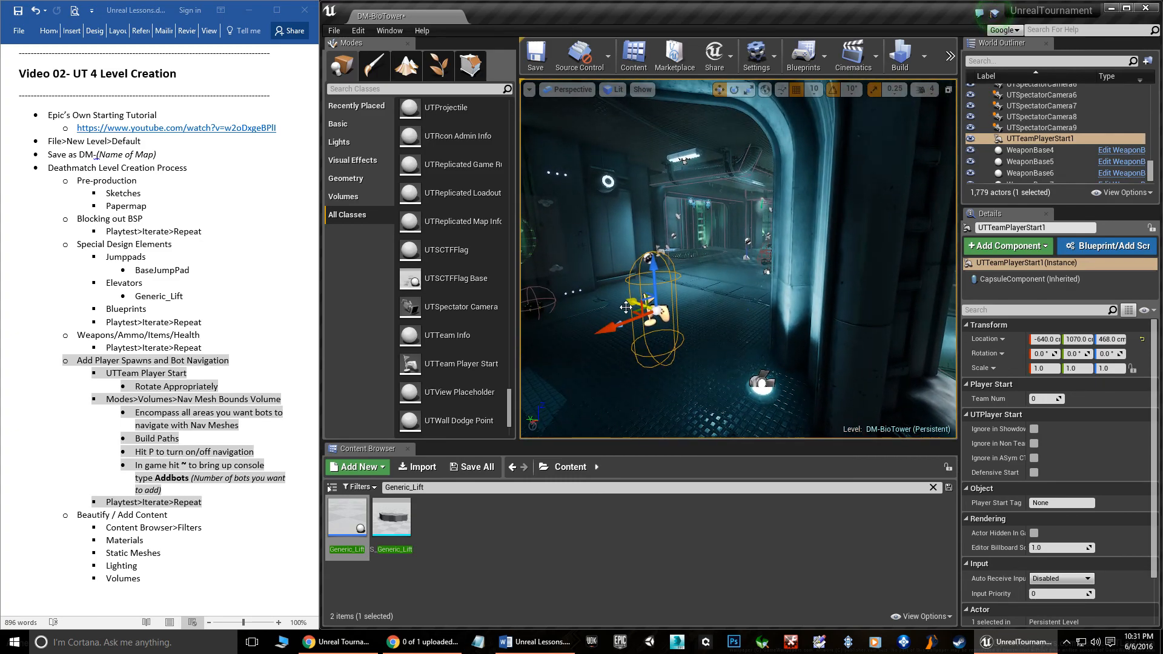
# Step: Move the player start in the top view to about X -710, Y 1350, on the open floor area
pyautogui.moveTo(611, 262); pyautogui.dragTo(540, 274, button='right')
pyautogui.moveTo(622, 238); pyautogui.dragTo(638, 250, button='right')
pyautogui.moveTo(742, 225); pyautogui.dragTo(713, 218, button='right')
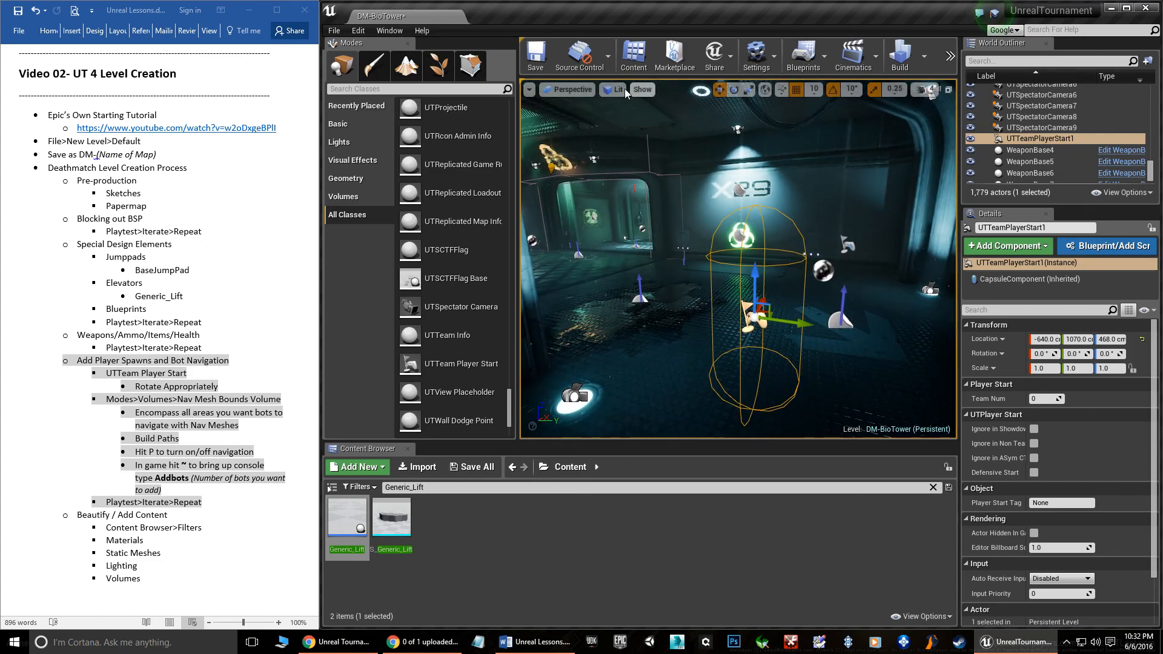
pyautogui.click(566, 91)
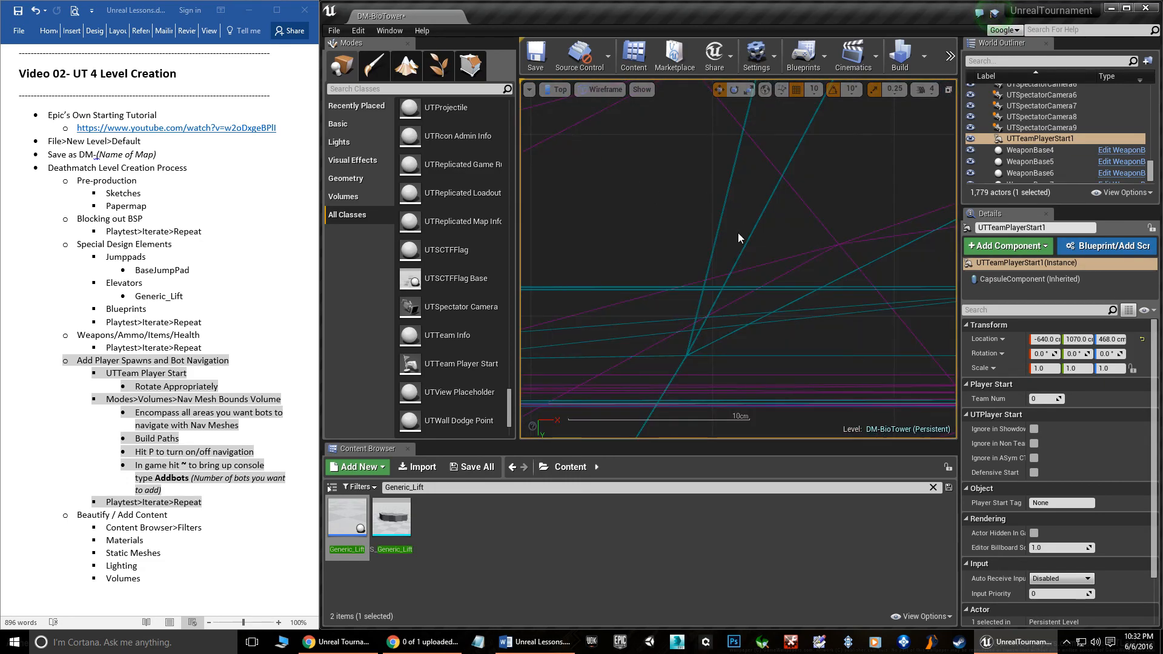
pyautogui.press('f')
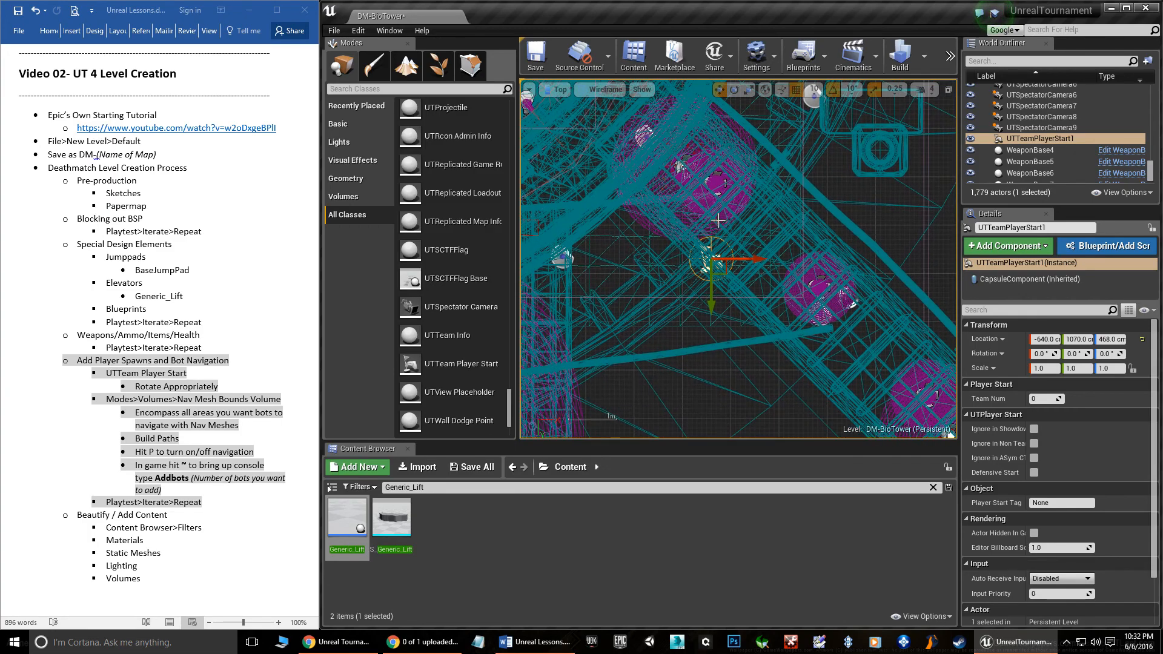
pyautogui.moveTo(722, 261); pyautogui.dragTo(909, 182)
pyautogui.moveTo(924, 258); pyautogui.dragTo(810, 436)
pyautogui.moveTo(846, 376); pyautogui.dragTo(905, 146, button='right')
pyautogui.moveTo(886, 207); pyautogui.dragTo(744, 266)
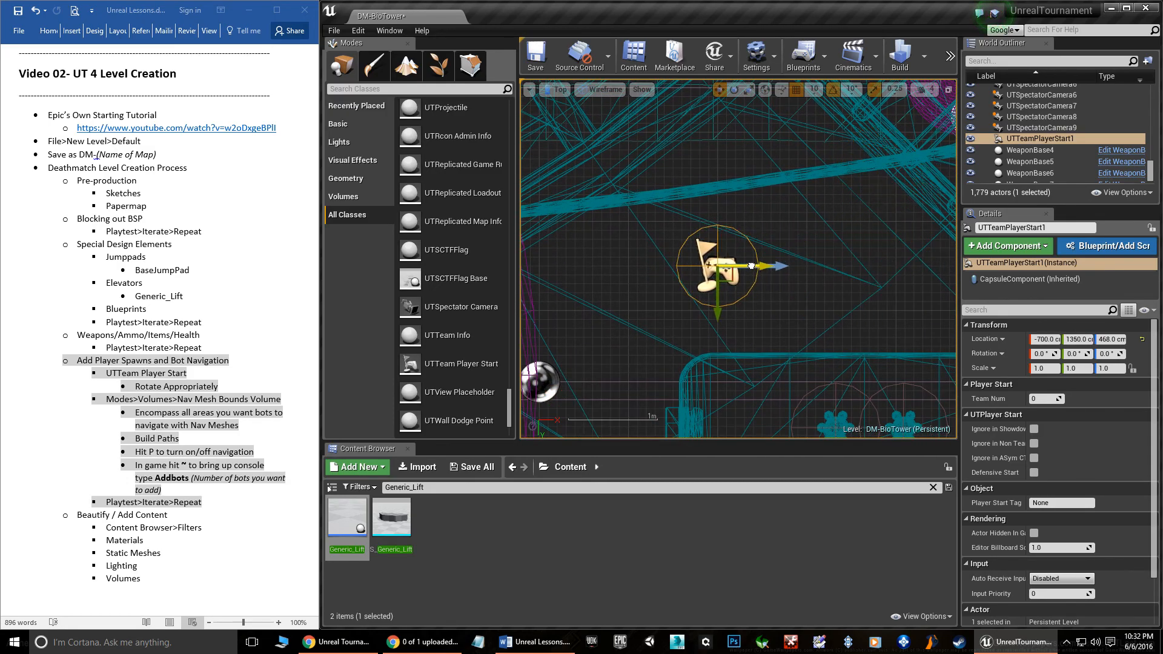
pyautogui.scroll(3, 782, 270)
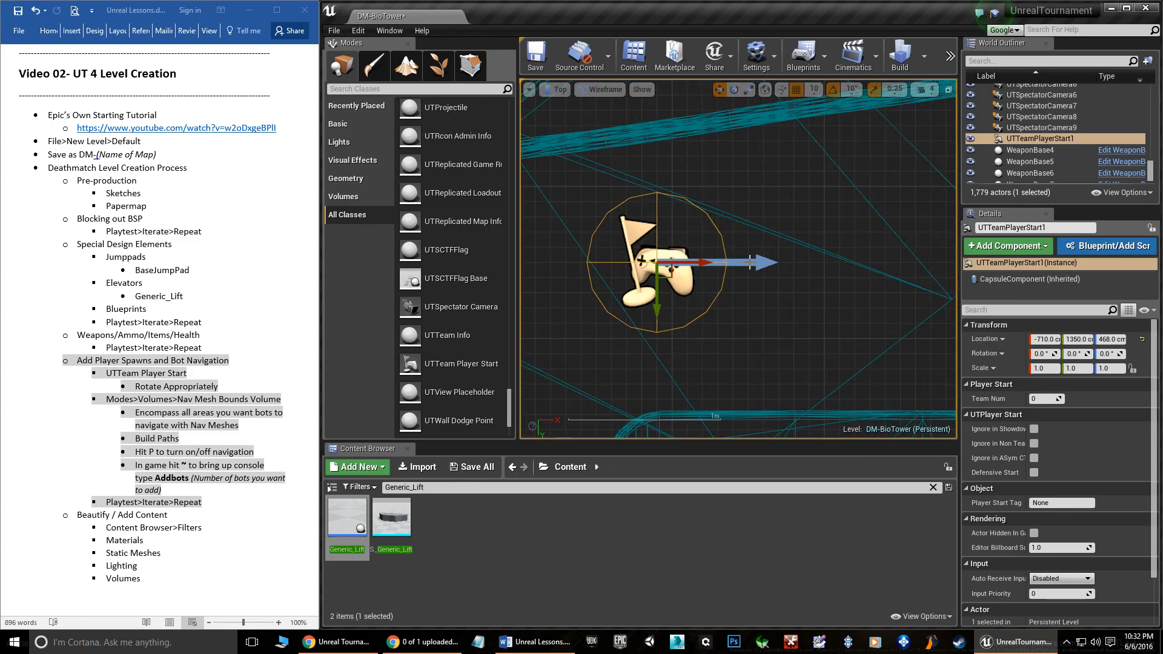
pyautogui.scroll(-4, 767, 255)
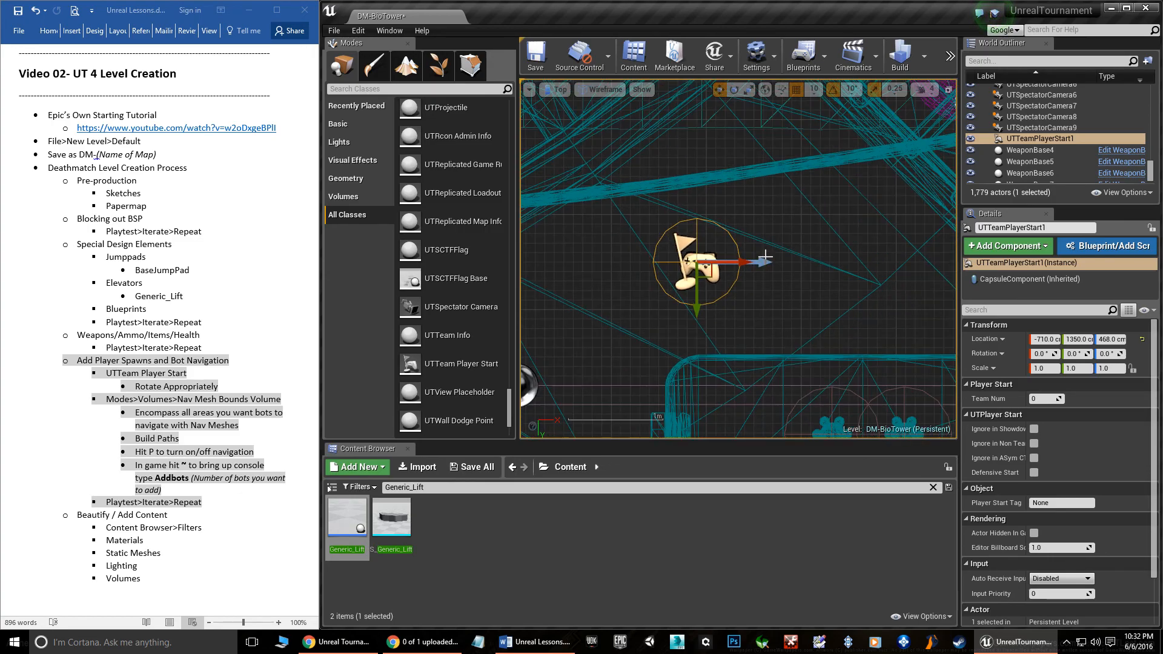
pyautogui.scroll(2, 762, 248)
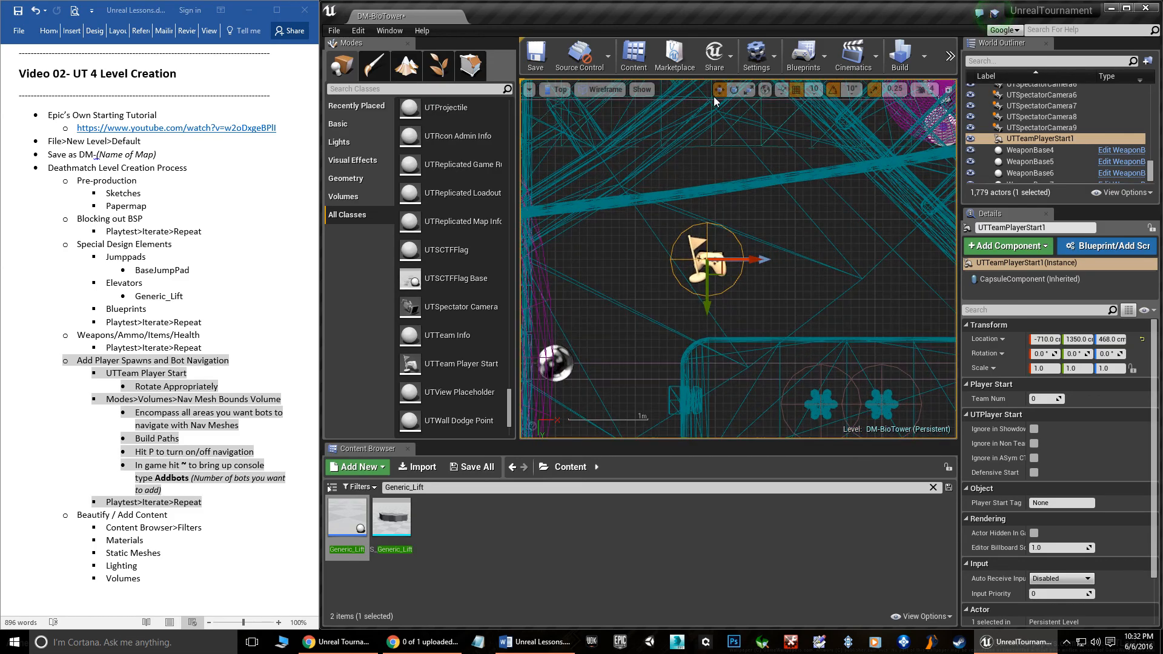
# Step: Rotate the player start about its vertical axis to -140°, using the top view
pyautogui.click(733, 89)
pyautogui.moveTo(755, 222); pyautogui.dragTo(678, 197)
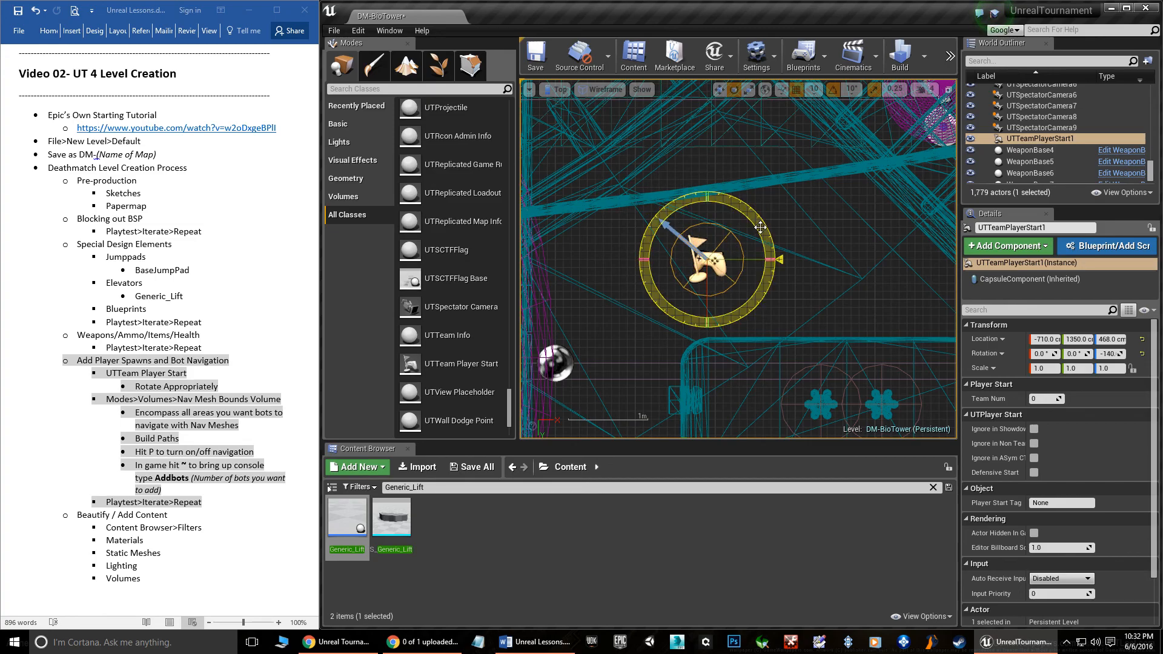
pyautogui.moveTo(760, 227); pyautogui.dragTo(758, 193, button='right')
pyautogui.scroll(-3, 809, 221)
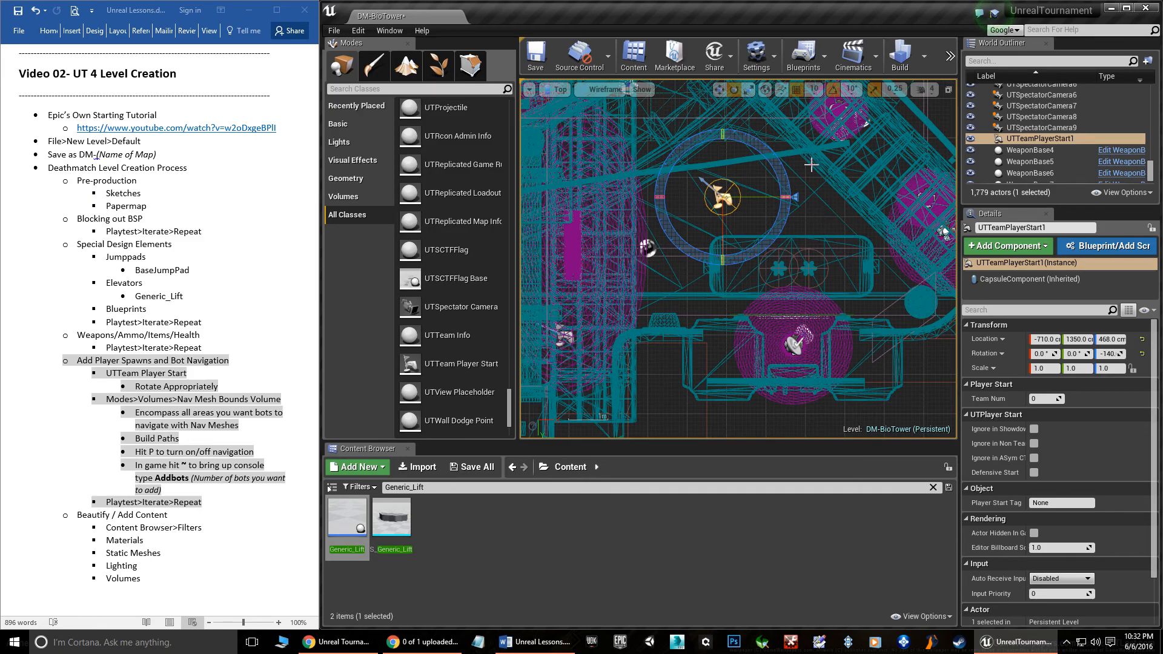
pyautogui.scroll(2, 799, 175)
pyautogui.scroll(2, 819, 210)
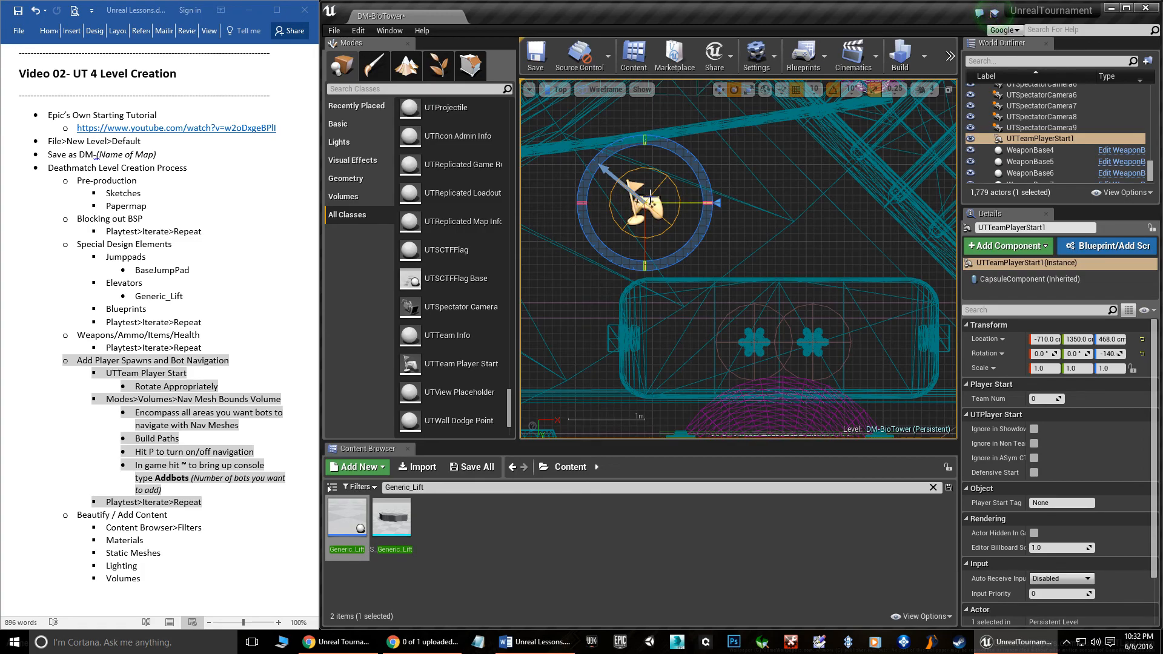
# Step: Return to the perspective view and inspect the rotated player start's facing direction up close
pyautogui.click(563, 91)
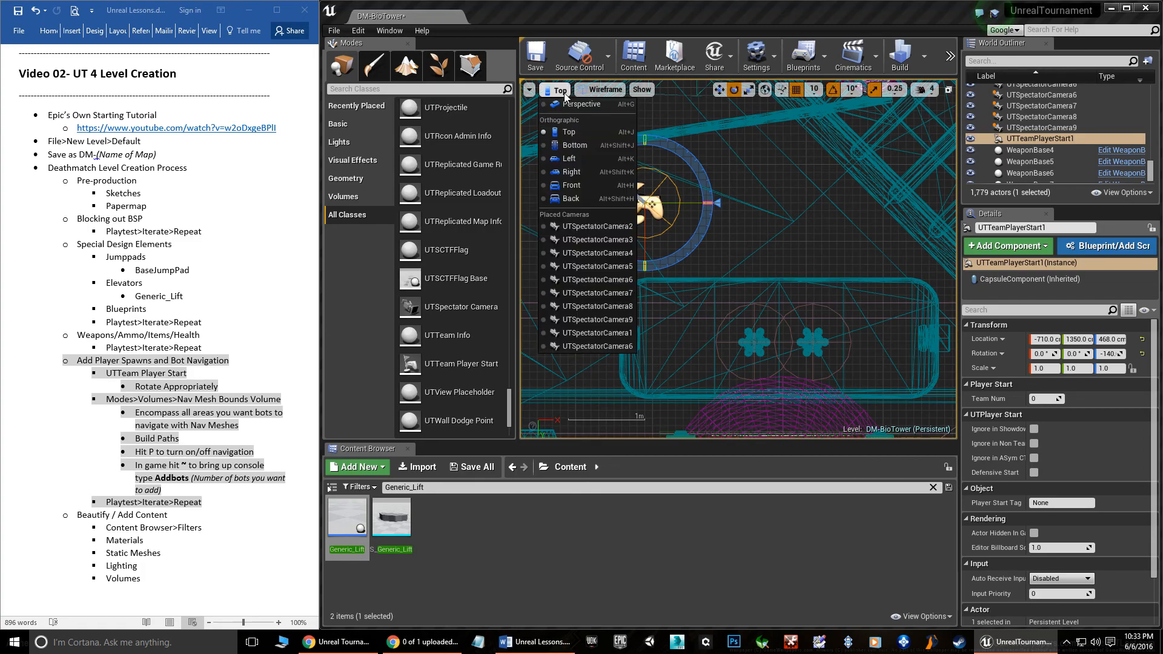
pyautogui.click(580, 104)
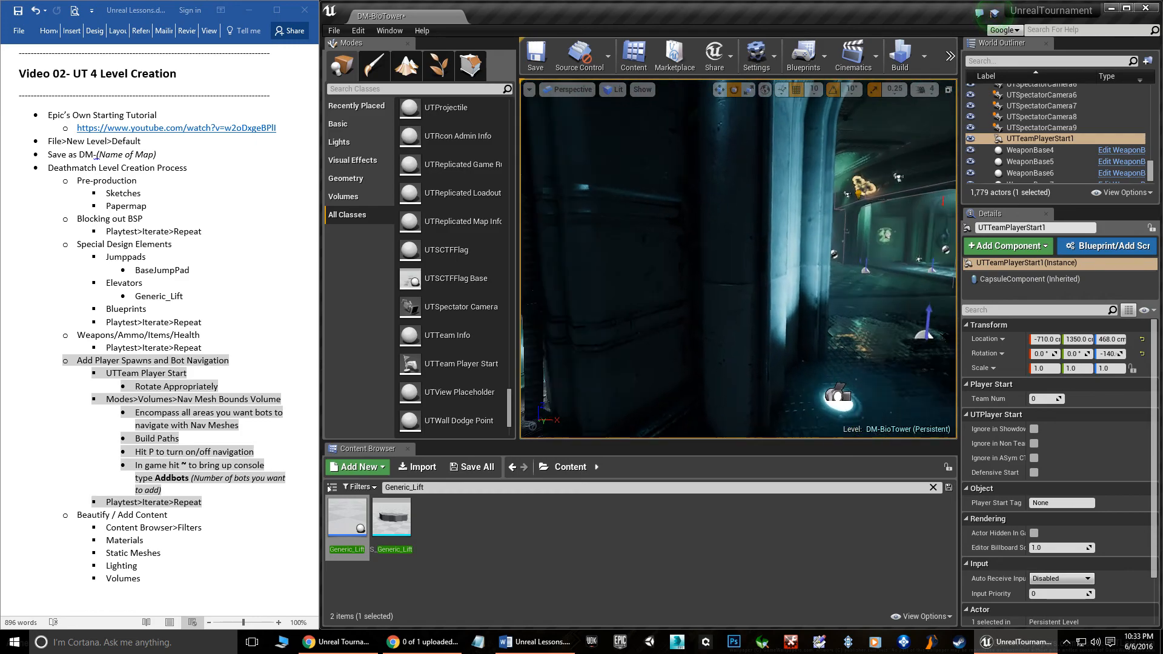
pyautogui.moveTo(772, 235); pyautogui.dragTo(944, 237, button='right')
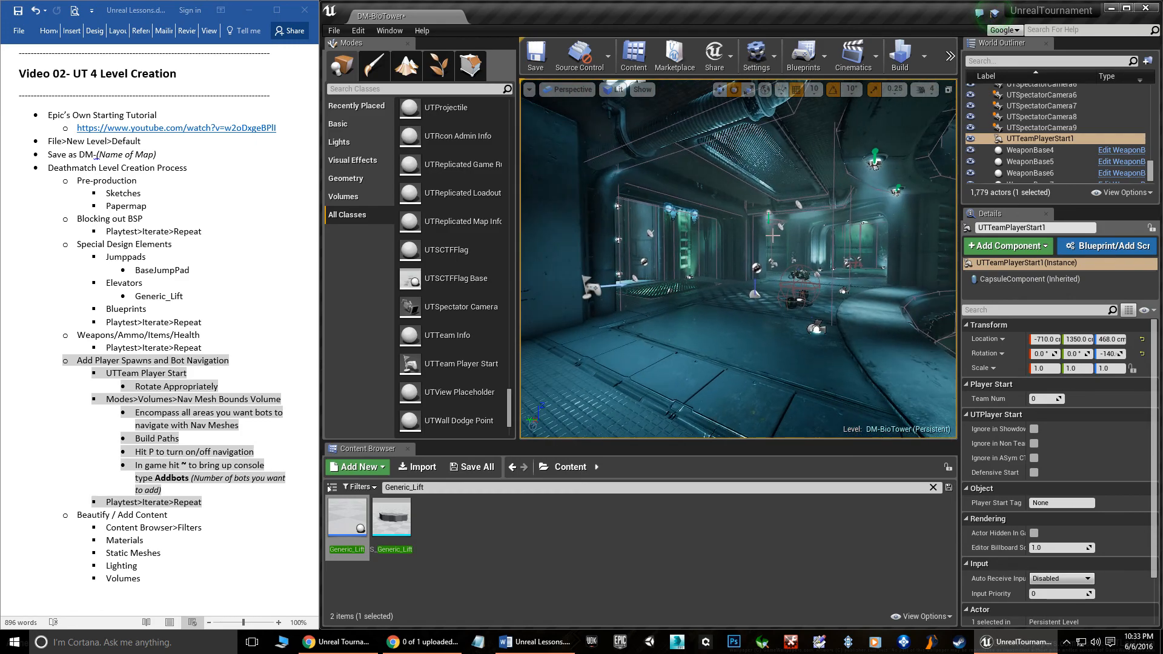
pyautogui.press('f')
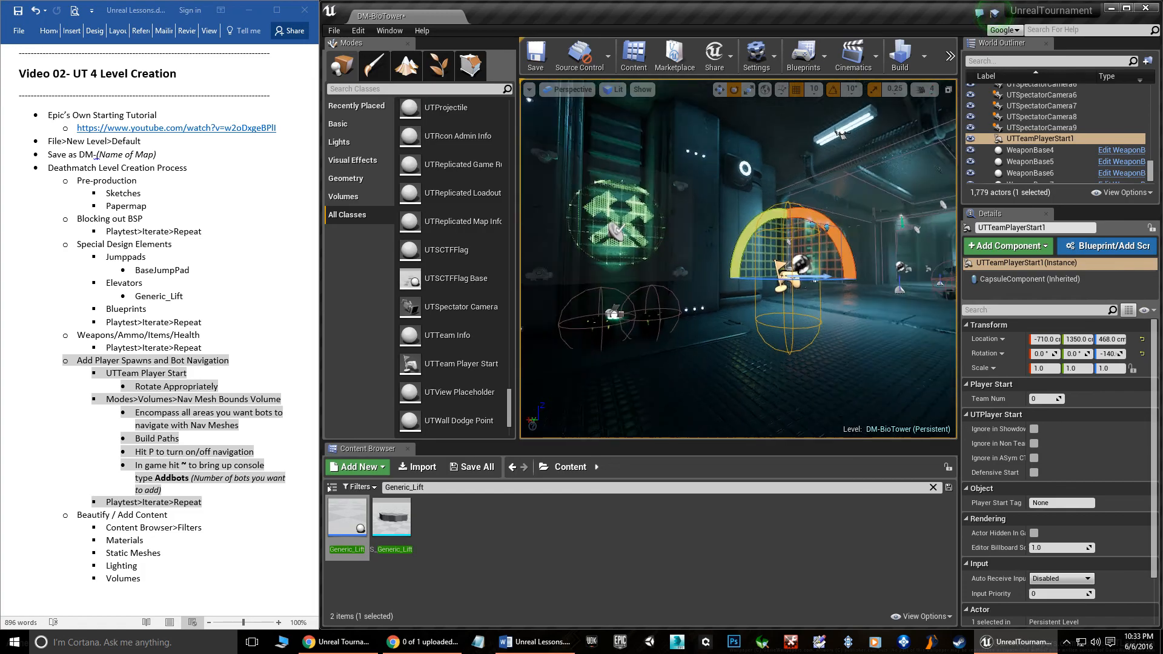
pyautogui.moveTo(773, 235); pyautogui.dragTo(932, 254, button='right')
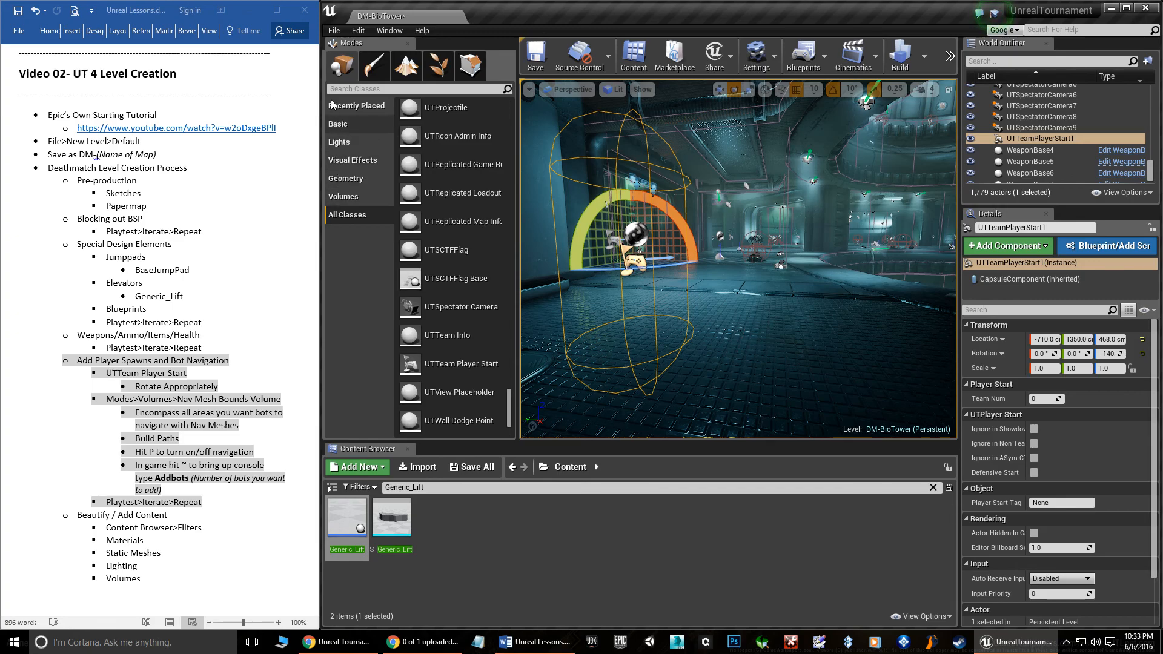
# Step: Place a Nav Mesh Bounds Volume on the floor near the player start, at about X -910, Y 1230, Z 460
pyautogui.click(344, 197)
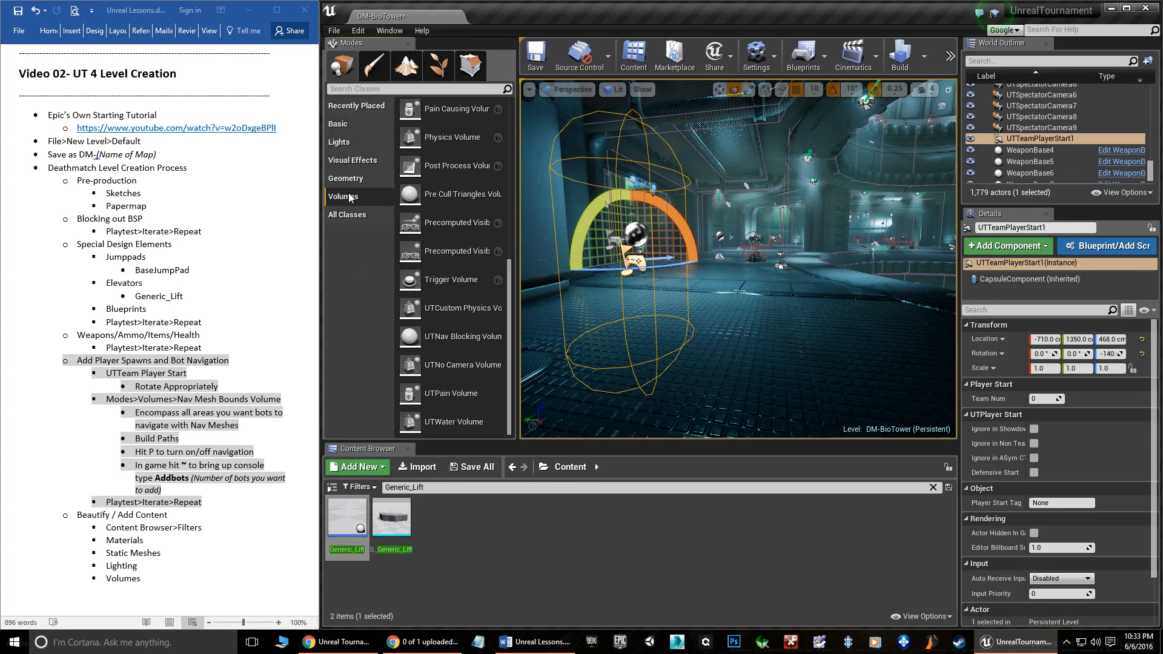
pyautogui.moveTo(510, 313); pyautogui.dragTo(526, 234)
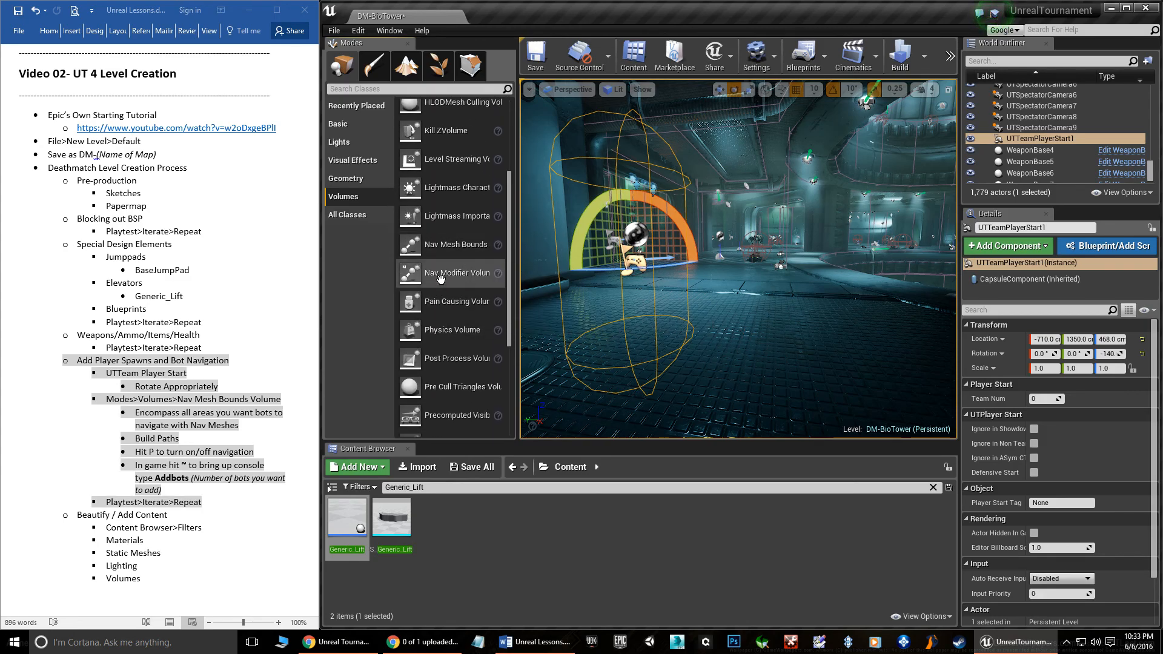
pyautogui.click(410, 248)
pyautogui.moveTo(410, 248); pyautogui.dragTo(794, 298)
pyautogui.moveTo(794, 298); pyautogui.dragTo(811, 173, button='right')
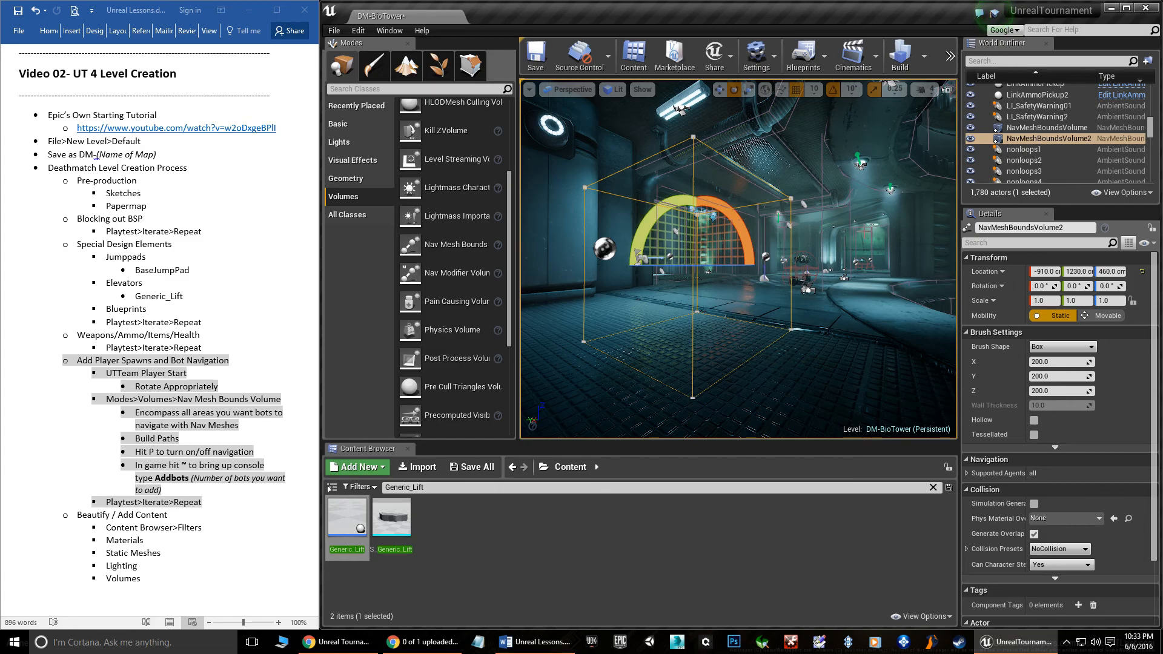
# Step: Look up the Build Paths command among the build options without running it, and return to the level view
pyautogui.moveTo(867, 269); pyautogui.dragTo(685, 198, button='right')
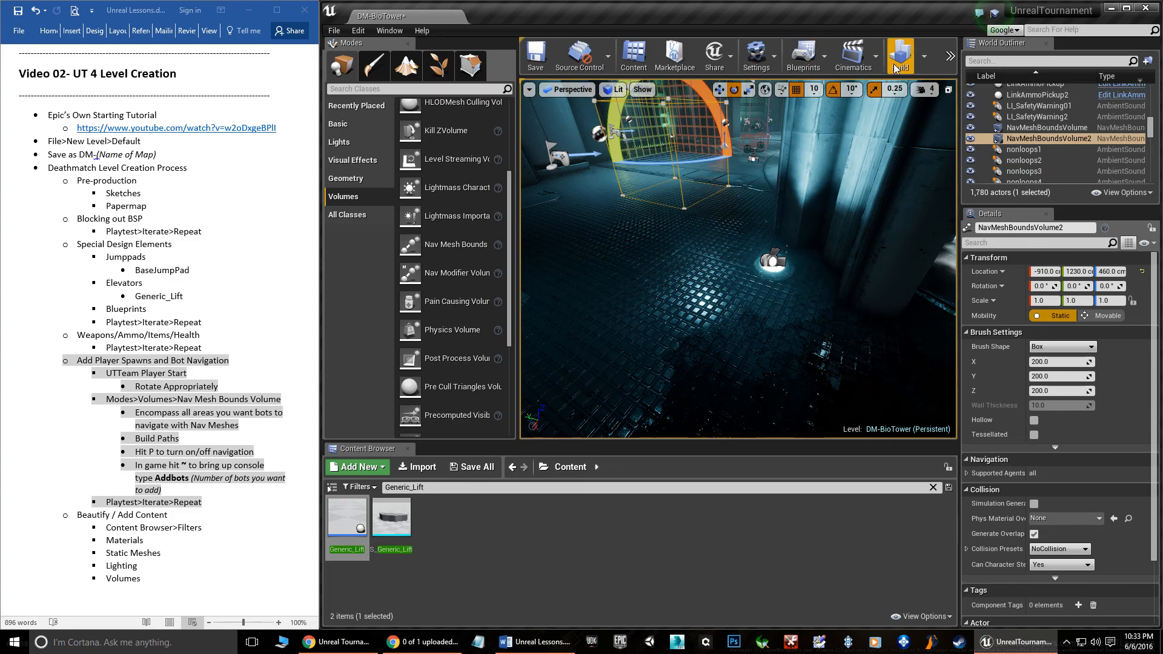
pyautogui.click(924, 57)
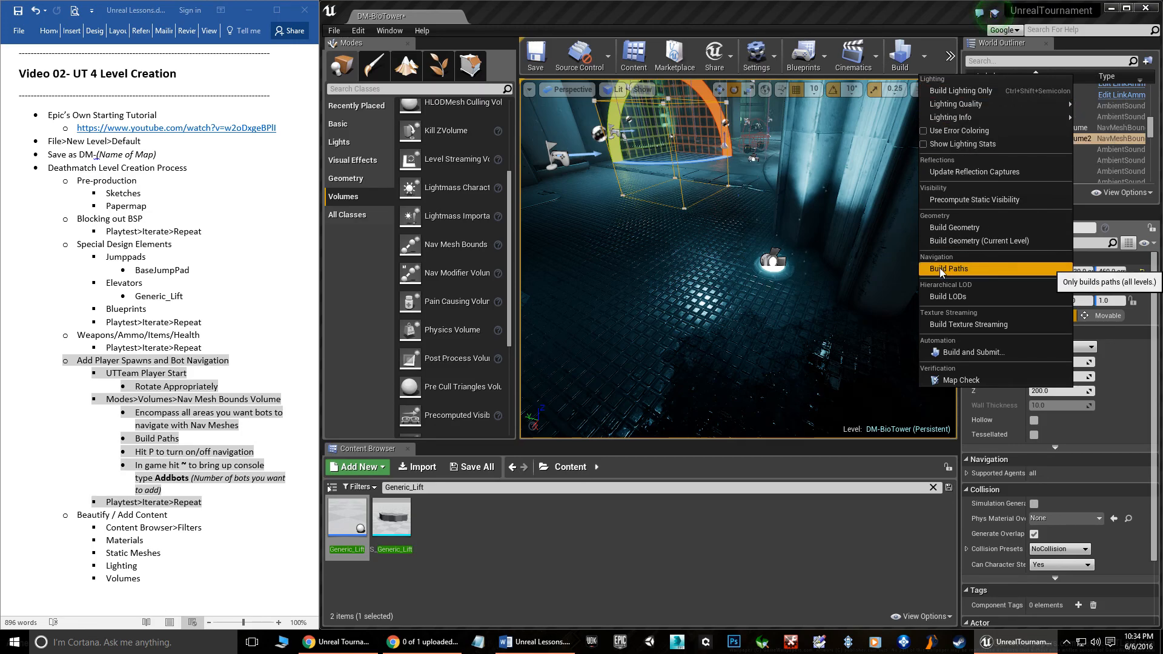
pyautogui.moveTo(682, 242); pyautogui.dragTo(787, 188, button='right')
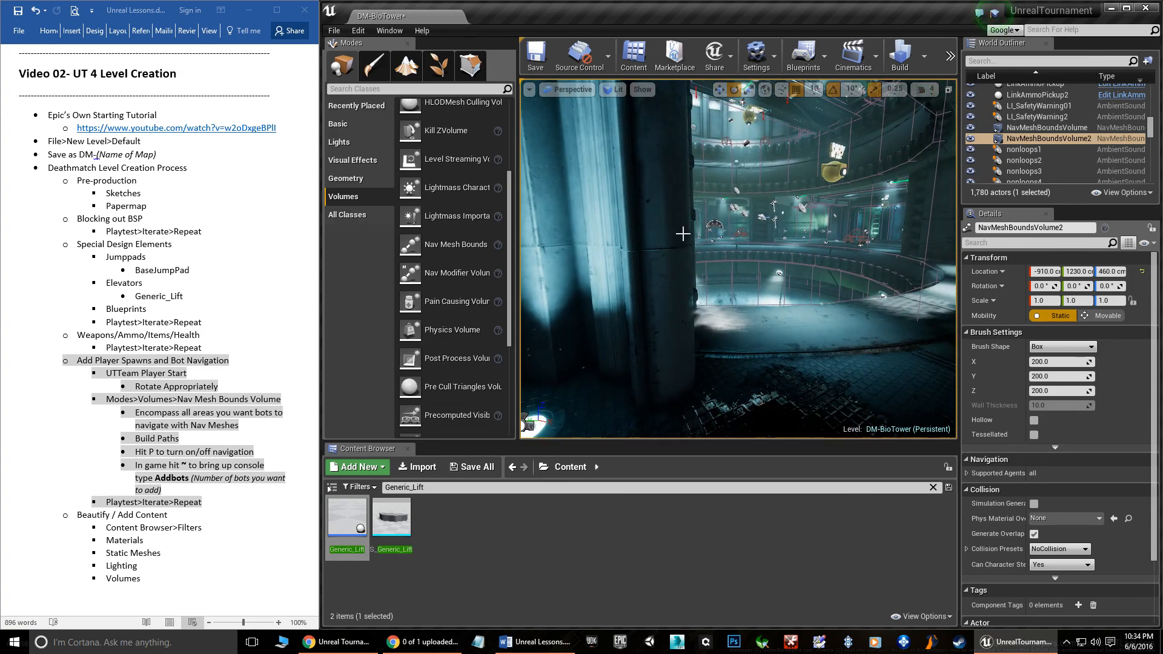
# Step: Locate the newly placed Nav Mesh Bounds Volume in the level and delete it
pyautogui.press('f')
pyautogui.moveTo(738, 242); pyautogui.dragTo(731, 269, button='right')
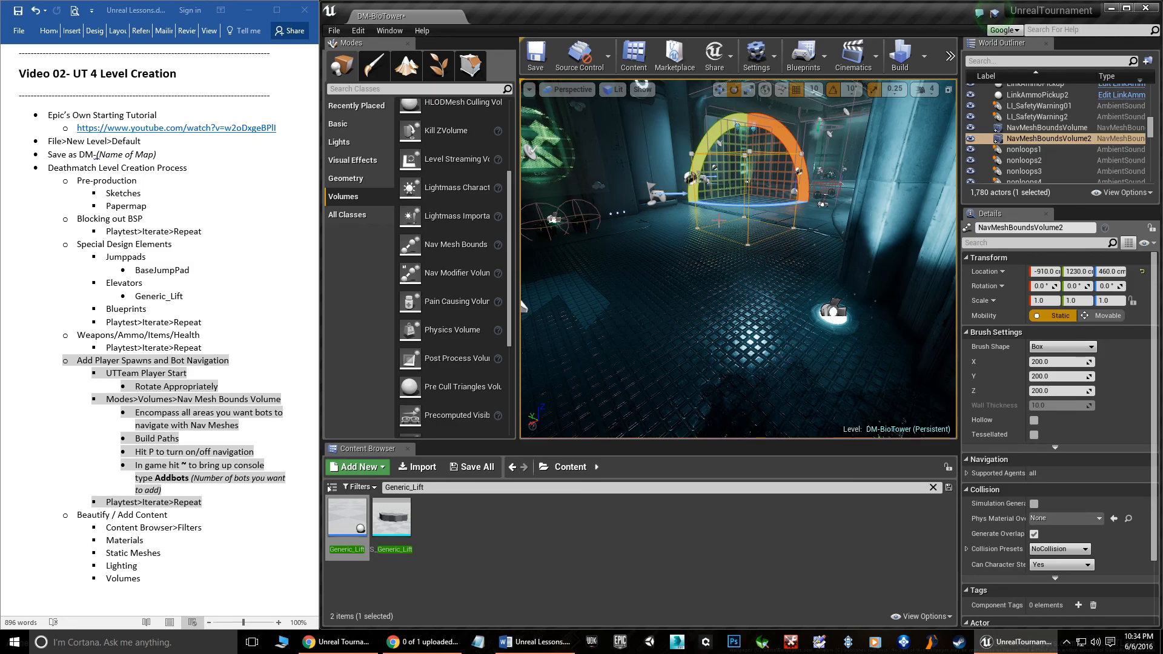
pyautogui.press('Delete')
# Step: Show the level's bot navigation display in the room beyond the player start
pyautogui.moveTo(738, 258); pyautogui.dragTo(755, 278, button='right')
pyautogui.press('w')
pyautogui.press('p')
pyautogui.press('s')
pyautogui.moveTo(810, 324)
pyautogui.mouseDown(button='right')
pyautogui.moveTo(860, 358)
pyautogui.moveTo(848, 342)
pyautogui.moveTo(927, 339)
pyautogui.moveTo(878, 357)
pyautogui.moveTo(781, 322)
pyautogui.moveTo(809, 321)
pyautogui.mouseUp(button='right')
pyautogui.press('p')
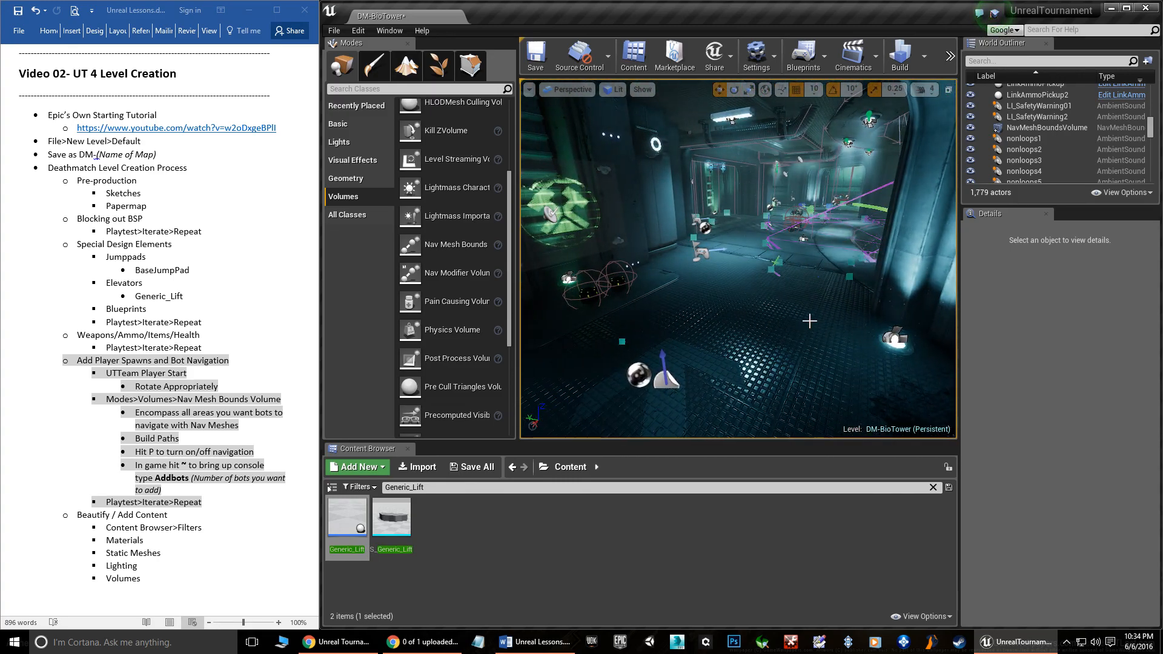
# Step: Examine the bot navigation links across the level up close, and hide the navigation display
pyautogui.moveTo(846, 290); pyautogui.dragTo(702, 288, button='right')
pyautogui.press('w')
pyautogui.press('w')
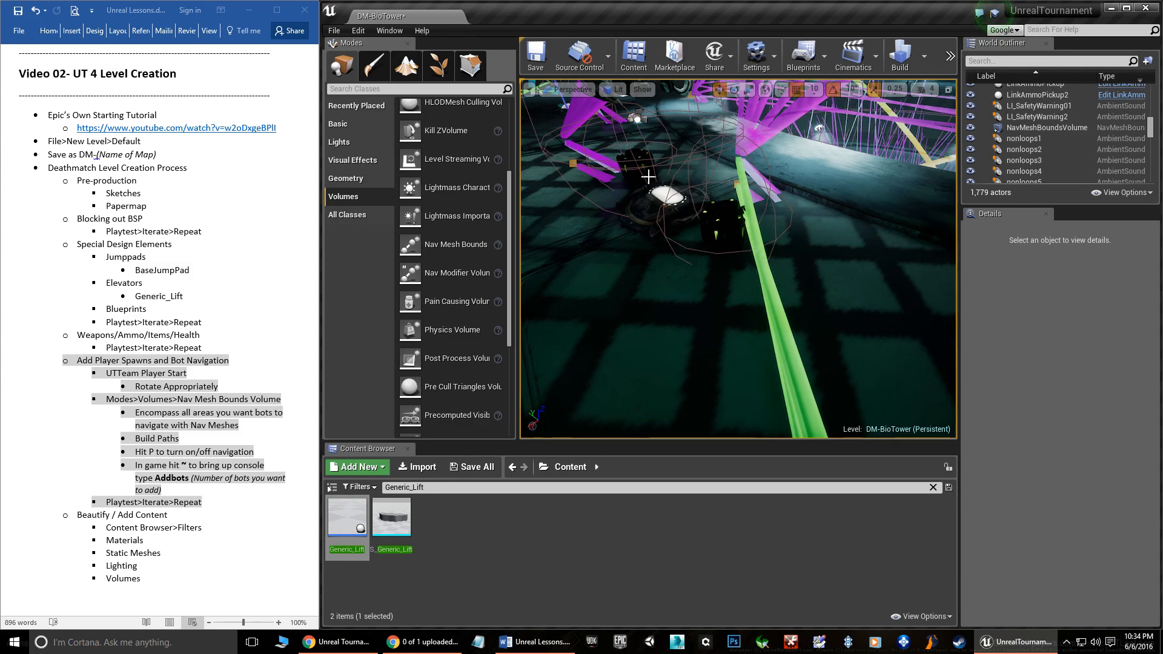
pyautogui.moveTo(746, 230)
pyautogui.mouseDown(button='right')
pyautogui.moveTo(812, 206)
pyautogui.moveTo(884, 203)
pyautogui.moveTo(775, 188)
pyautogui.moveTo(760, 209)
pyautogui.moveTo(605, 221)
pyautogui.moveTo(741, 233)
pyautogui.mouseUp(button='right')
pyautogui.press('w')
pyautogui.press('w')
pyautogui.press('w')
pyautogui.press('w')
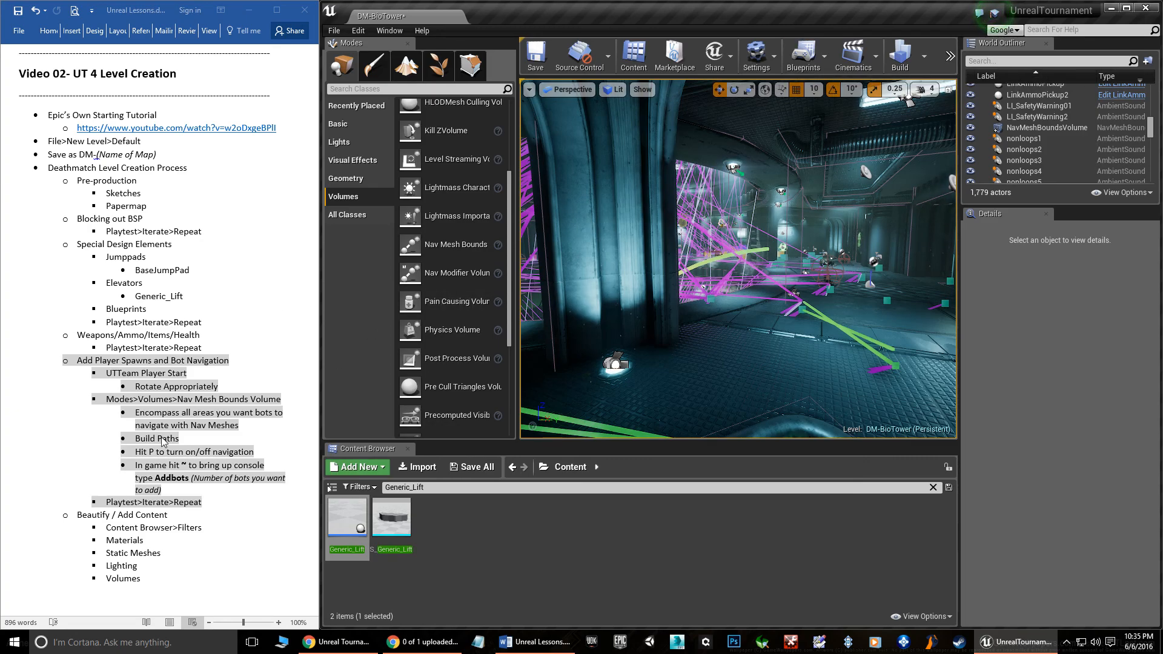
pyautogui.moveTo(728, 301)
pyautogui.mouseDown(button='right')
pyautogui.moveTo(666, 288)
pyautogui.moveTo(675, 303)
pyautogui.moveTo(679, 293)
pyautogui.moveTo(706, 305)
pyautogui.moveTo(748, 299)
pyautogui.moveTo(736, 296)
pyautogui.mouseUp(button='right')
pyautogui.press('p')
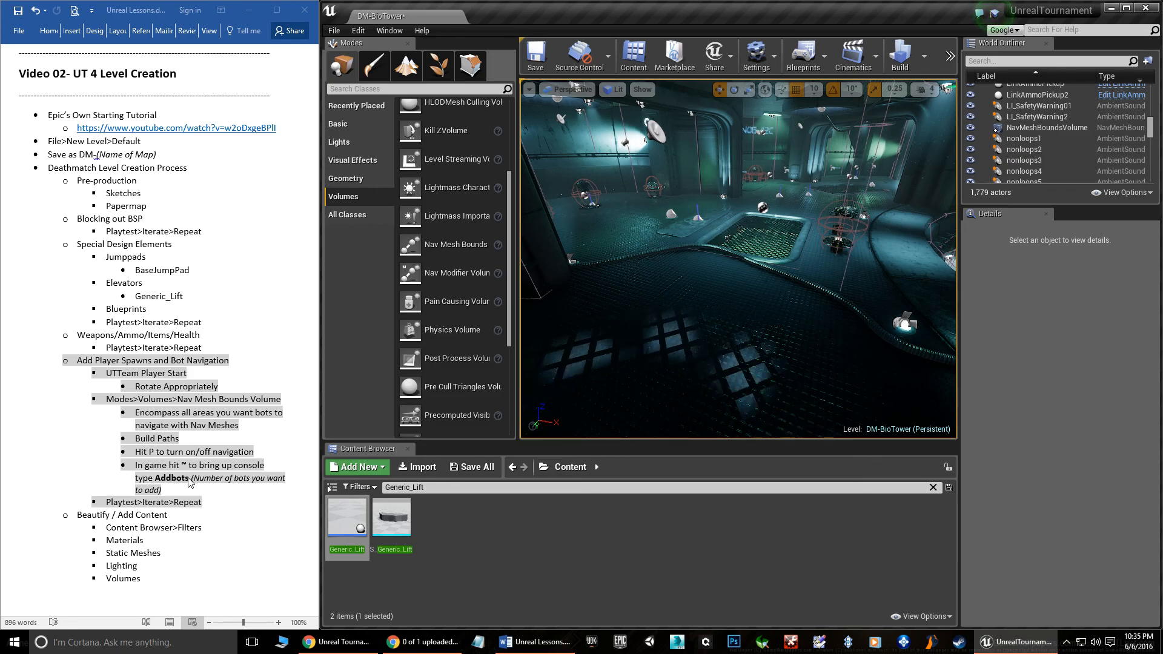
# Step: Start a playtest with Play From Here at the floor trim near the player start
pyautogui.moveTo(685, 266); pyautogui.dragTo(872, 255, button='right')
pyautogui.moveTo(694, 290); pyautogui.dragTo(694, 340, button='right')
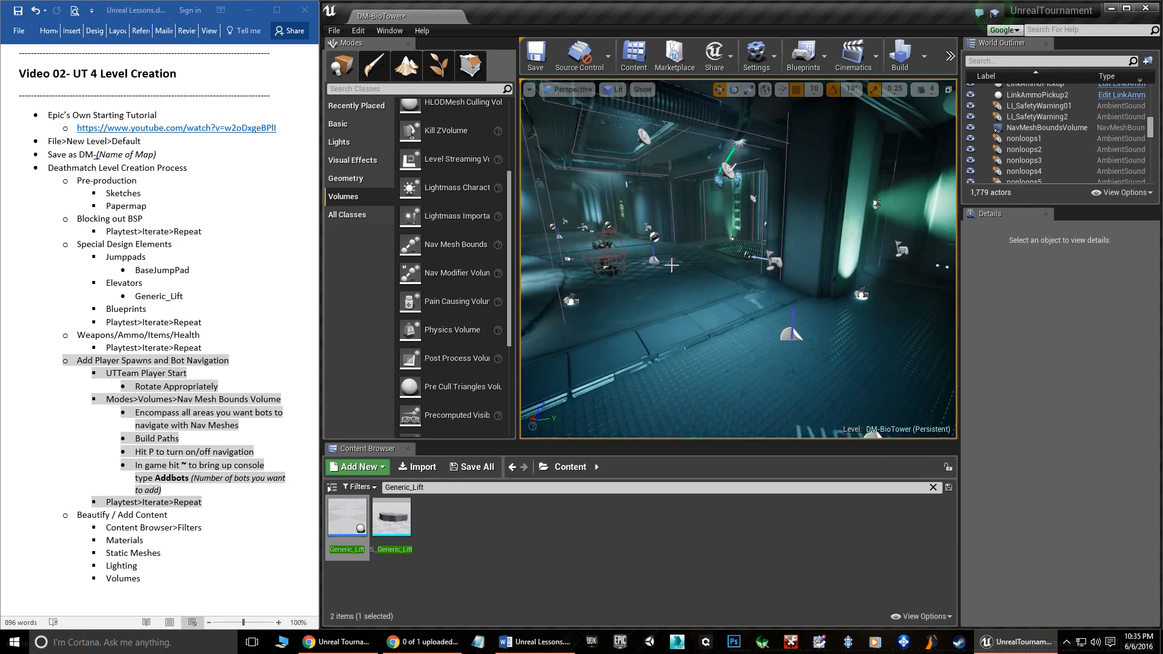
pyautogui.rightClick(695, 340)
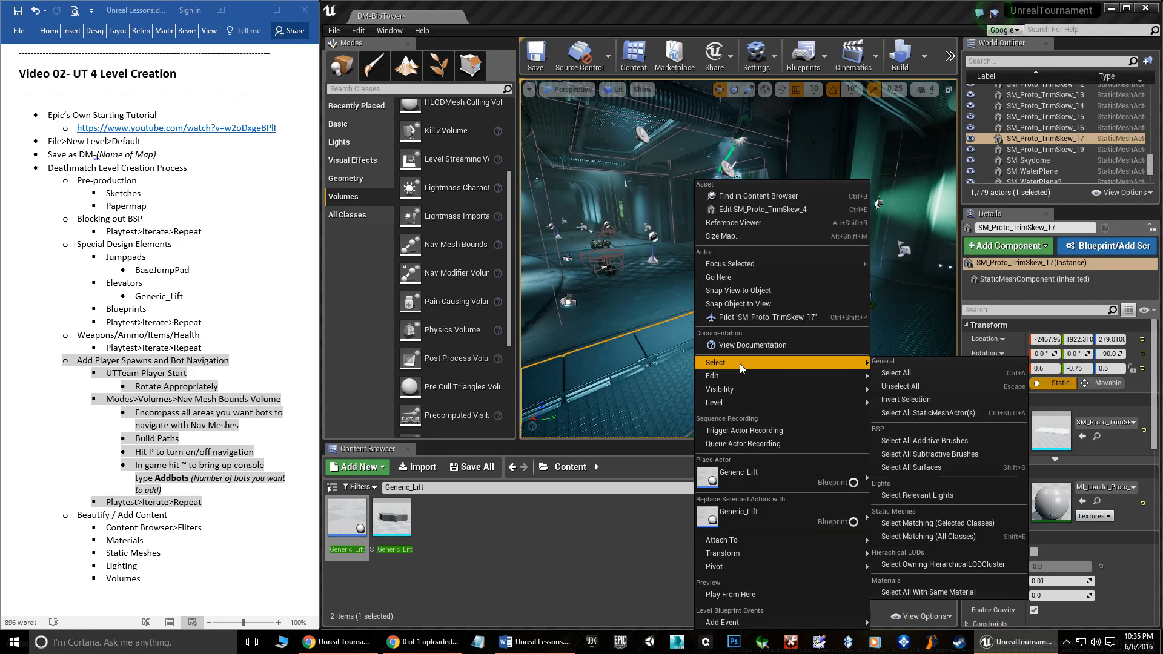
pyautogui.click(730, 596)
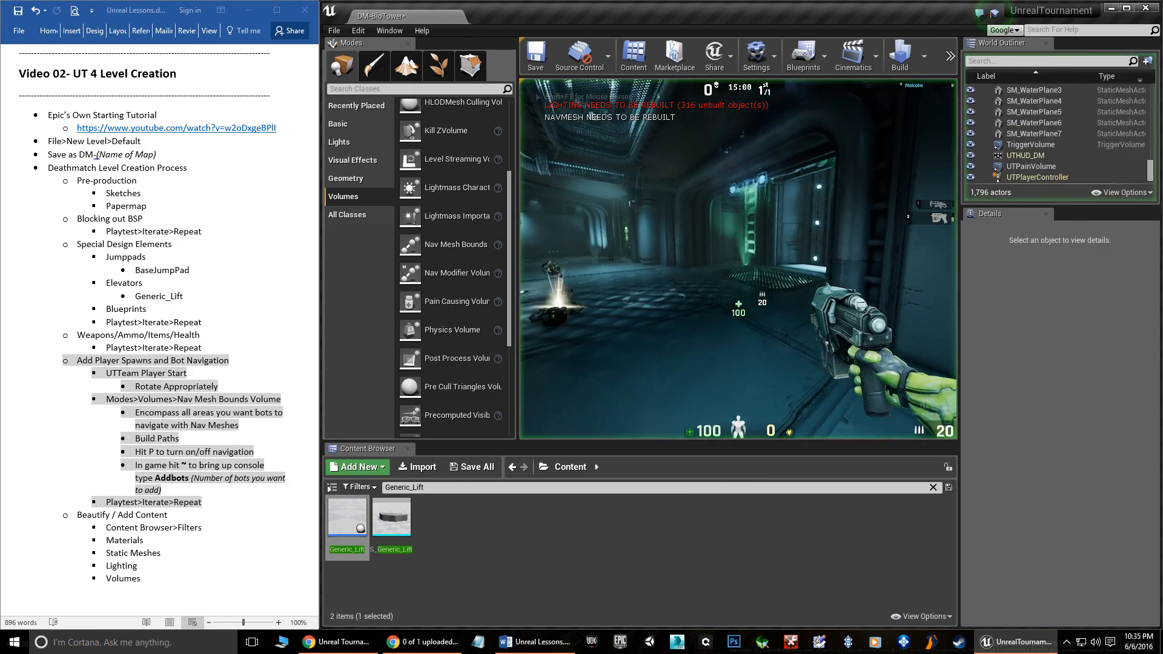
# Step: Add three bots with the console command "addbots 3", play briefly against them, and end the playtest
pyautogui.press('`')
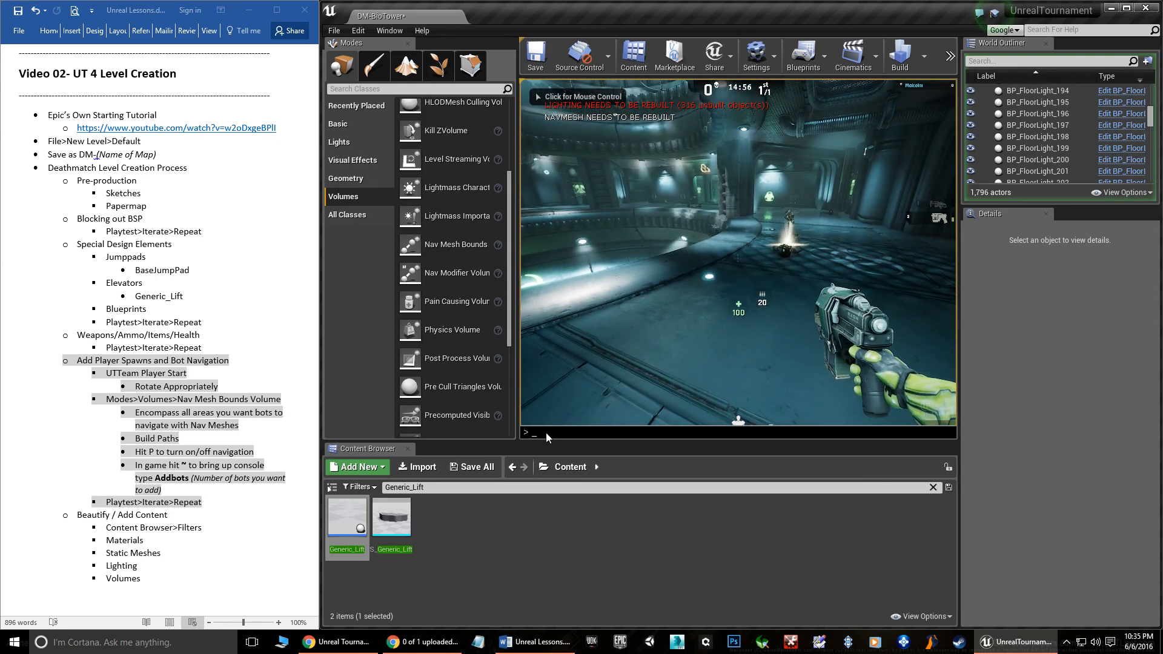
pyautogui.write('addbots 3')
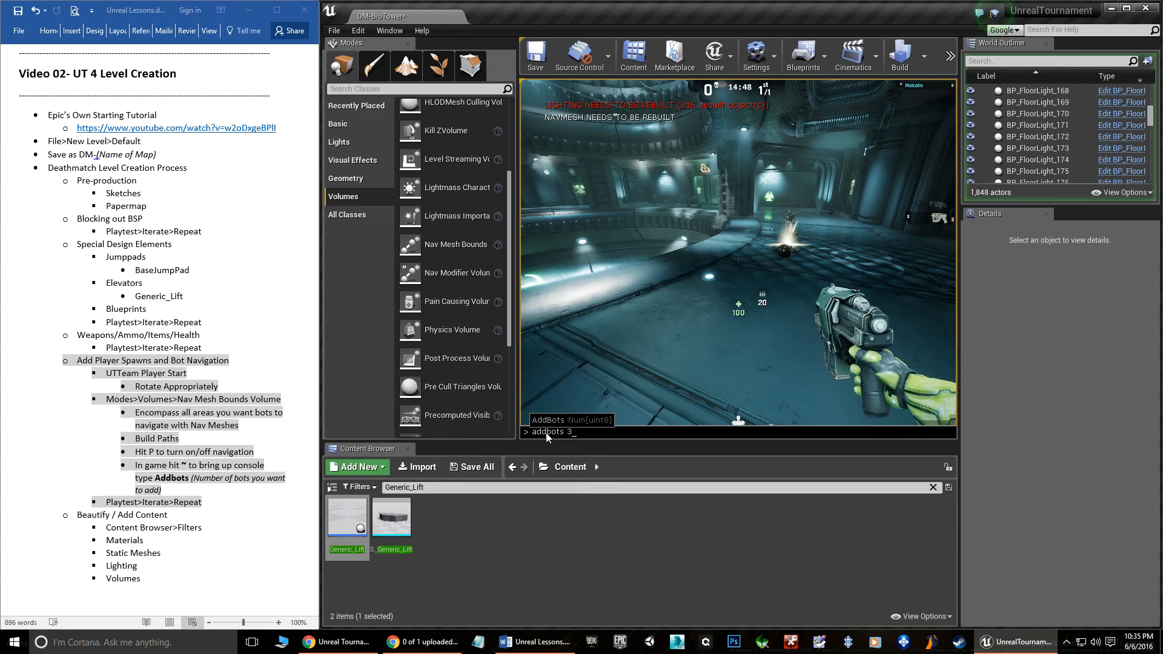
pyautogui.press('Return')
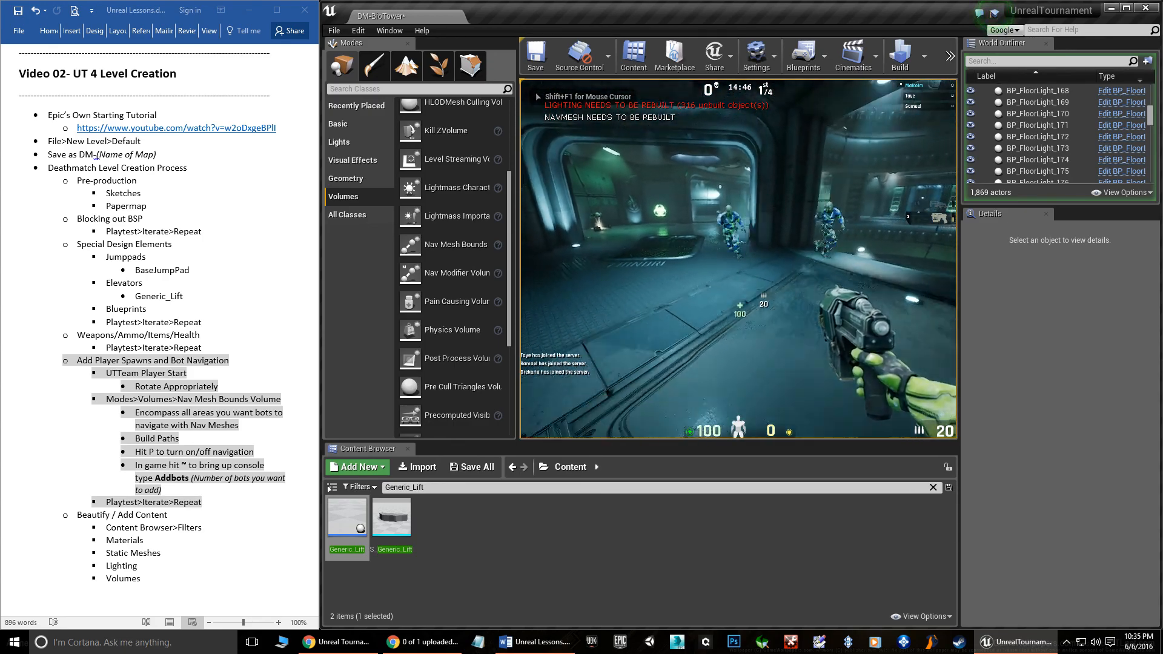
pyautogui.press('s')
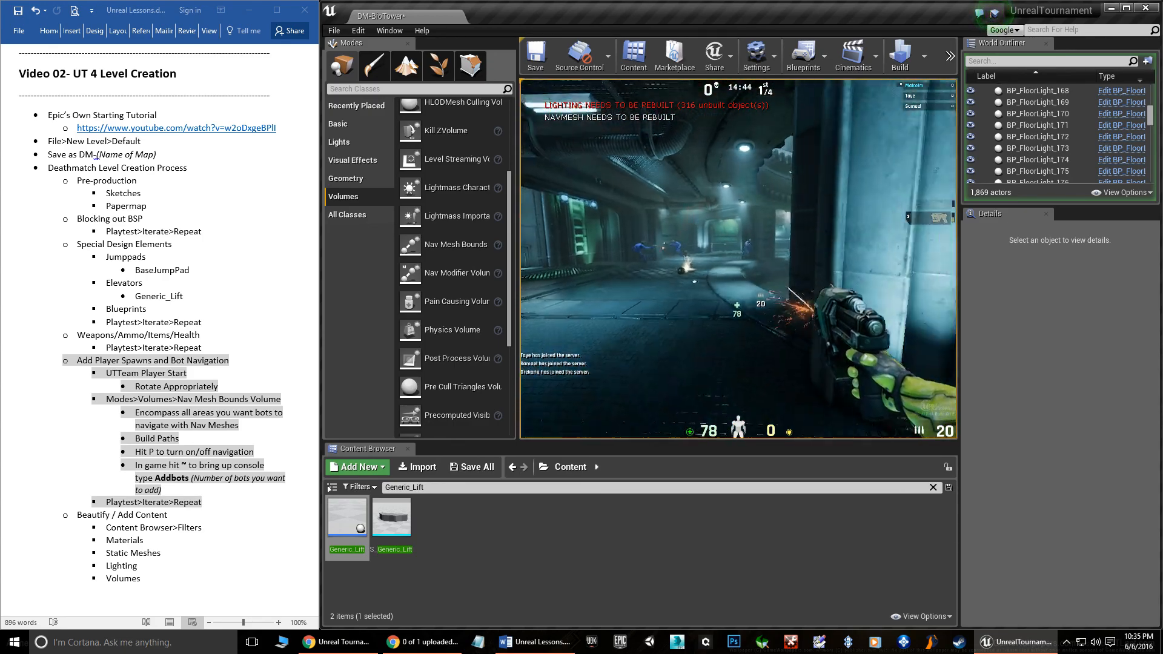
pyautogui.press('Escape')
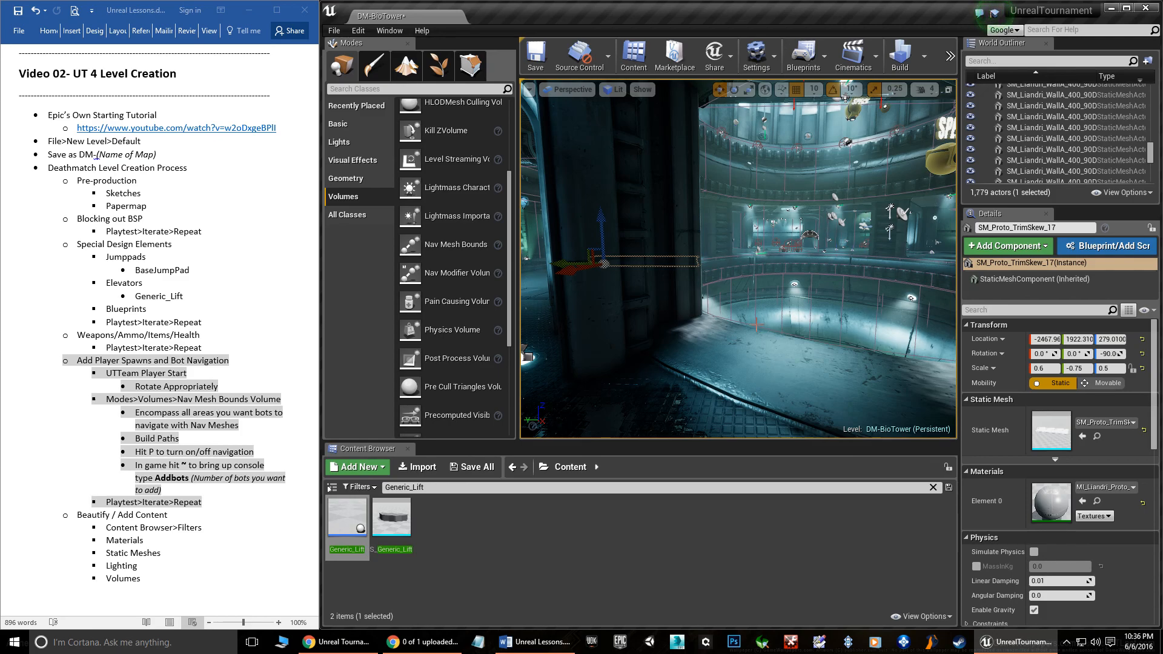
# Step: Switch to the Word lesson notes and clear the selection on the Add Player Spawns and Bot Navigation section
pyautogui.click(252, 450)
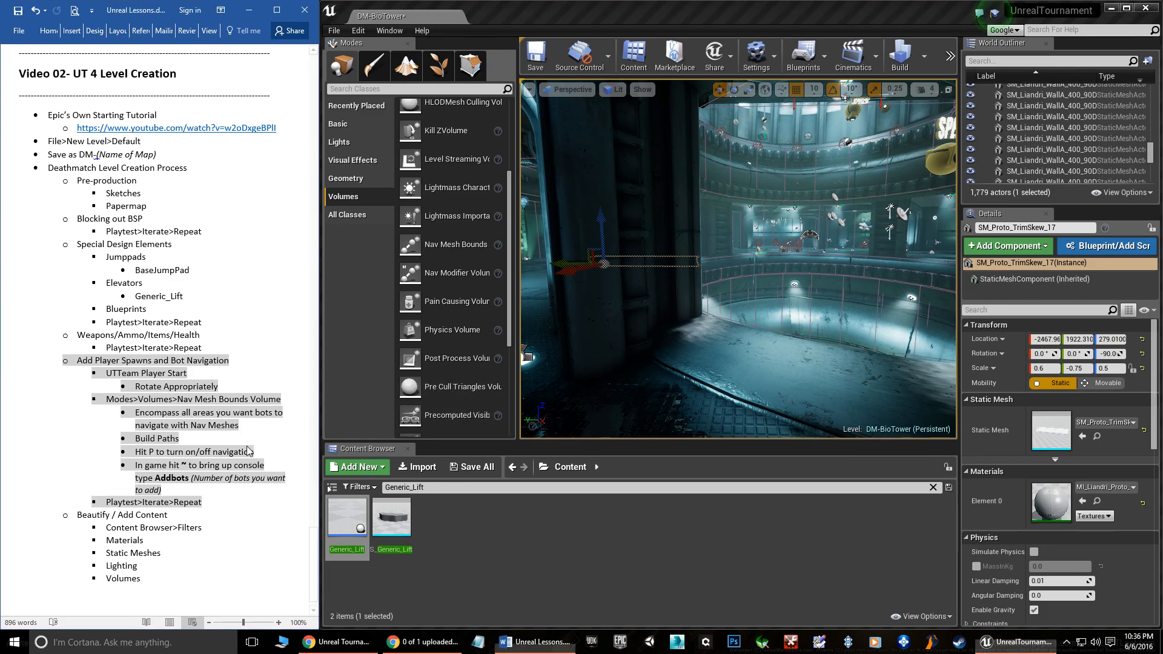
pyautogui.hotkey('ctrl', 'z')
pyautogui.click(251, 435)
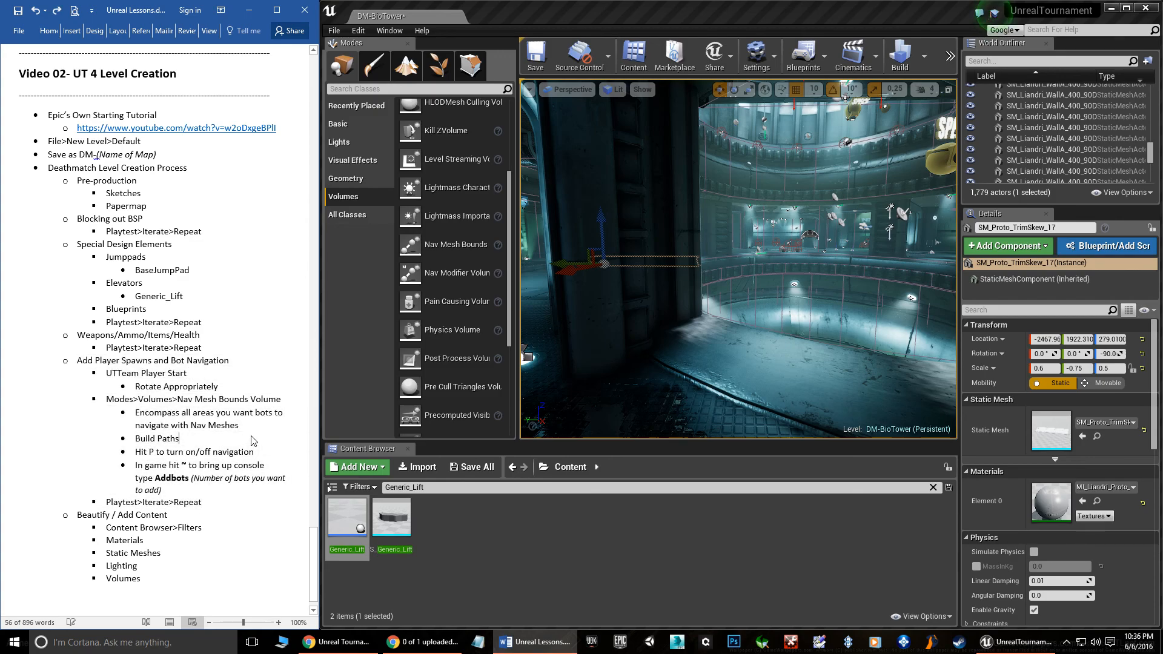
# Step: Frame the room with the X29 wall and clear the Generic_Lift asset search
pyautogui.click(721, 324)
pyautogui.moveTo(721, 324); pyautogui.dragTo(542, 318, button='right')
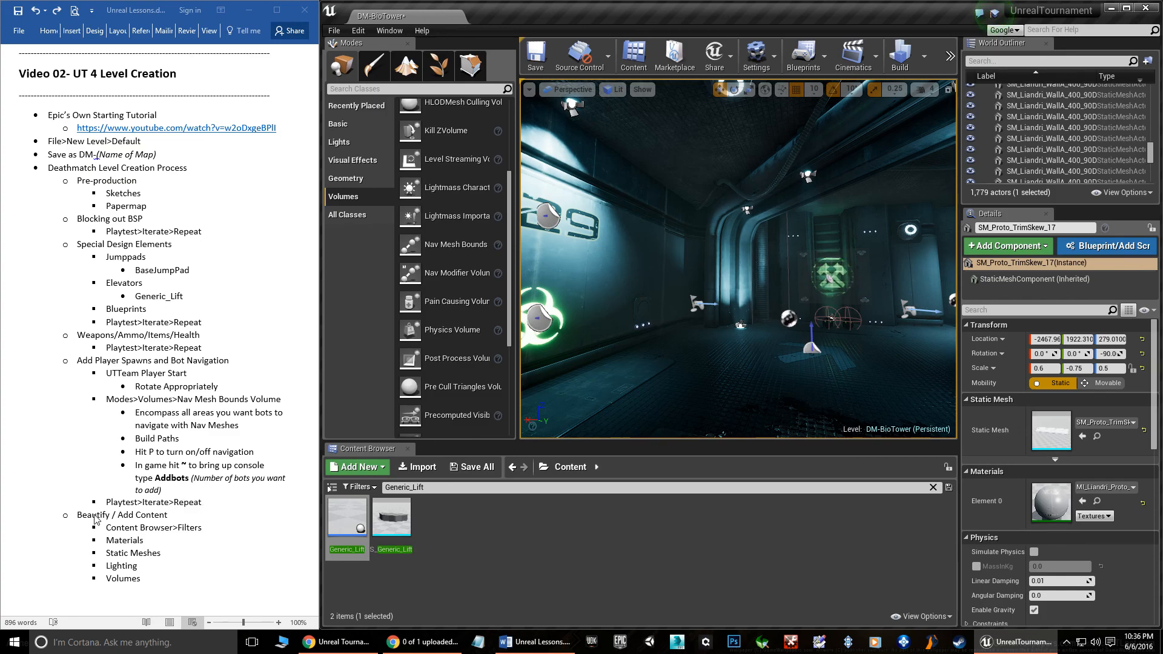
pyautogui.press('w')
pyautogui.moveTo(665, 329)
pyautogui.mouseDown(button='right')
pyautogui.moveTo(670, 341)
pyautogui.moveTo(781, 321)
pyautogui.moveTo(872, 273)
pyautogui.moveTo(848, 306)
pyautogui.moveTo(715, 339)
pyautogui.moveTo(665, 329)
pyautogui.mouseUp(button='right')
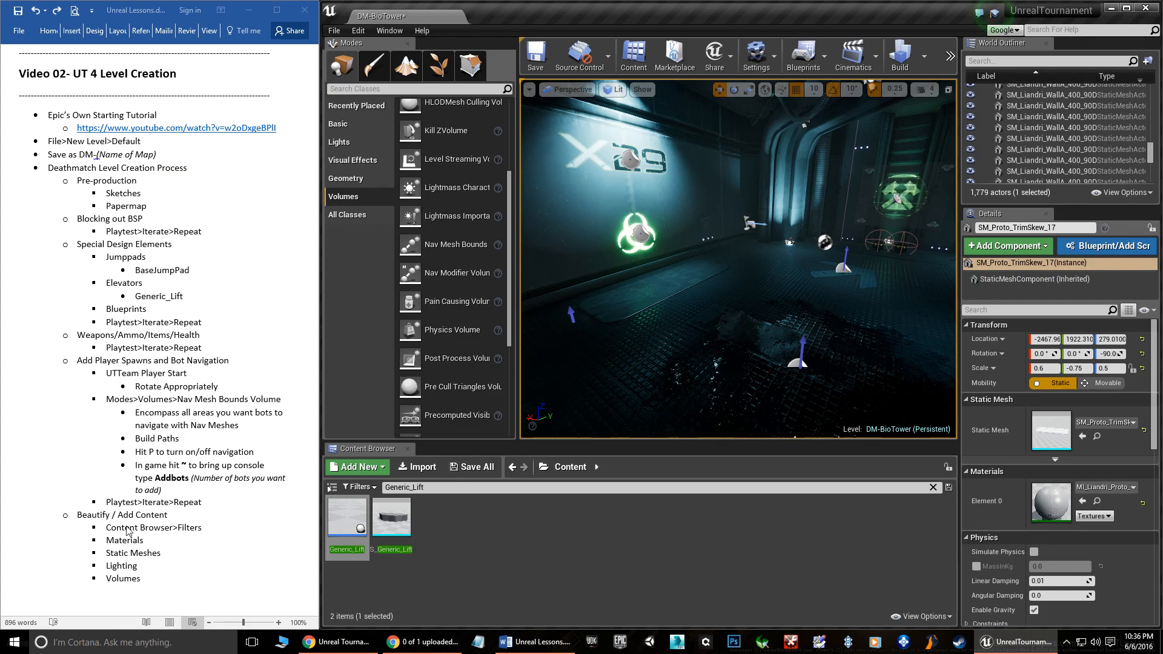
pyautogui.click(396, 488)
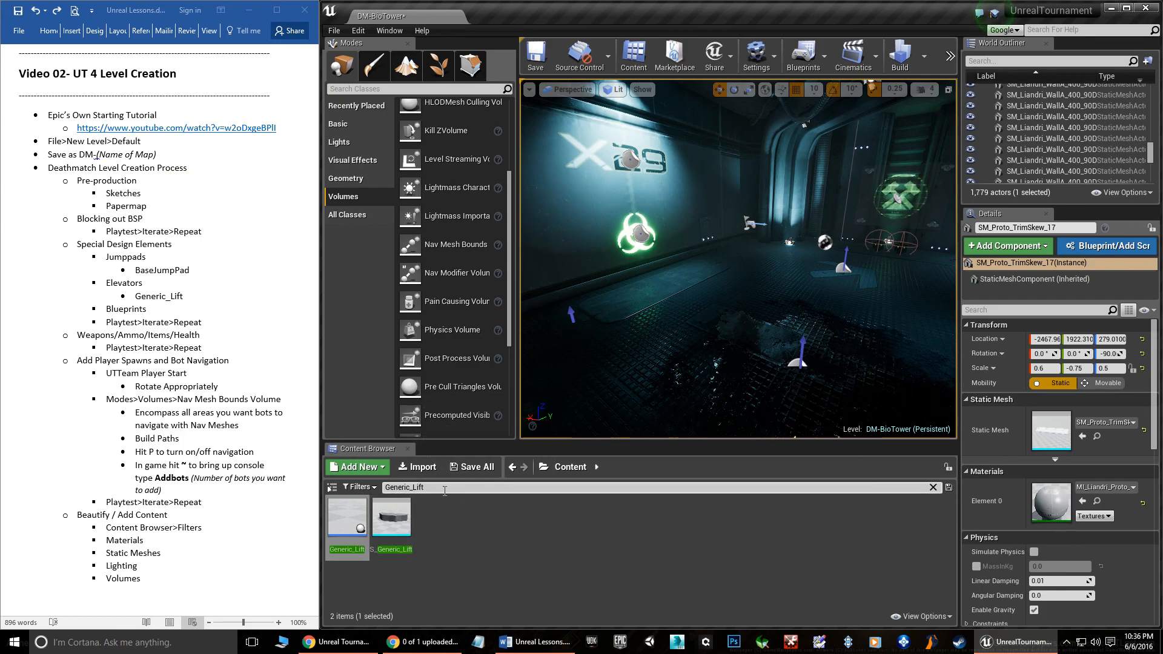
pyautogui.press('BackSpace')
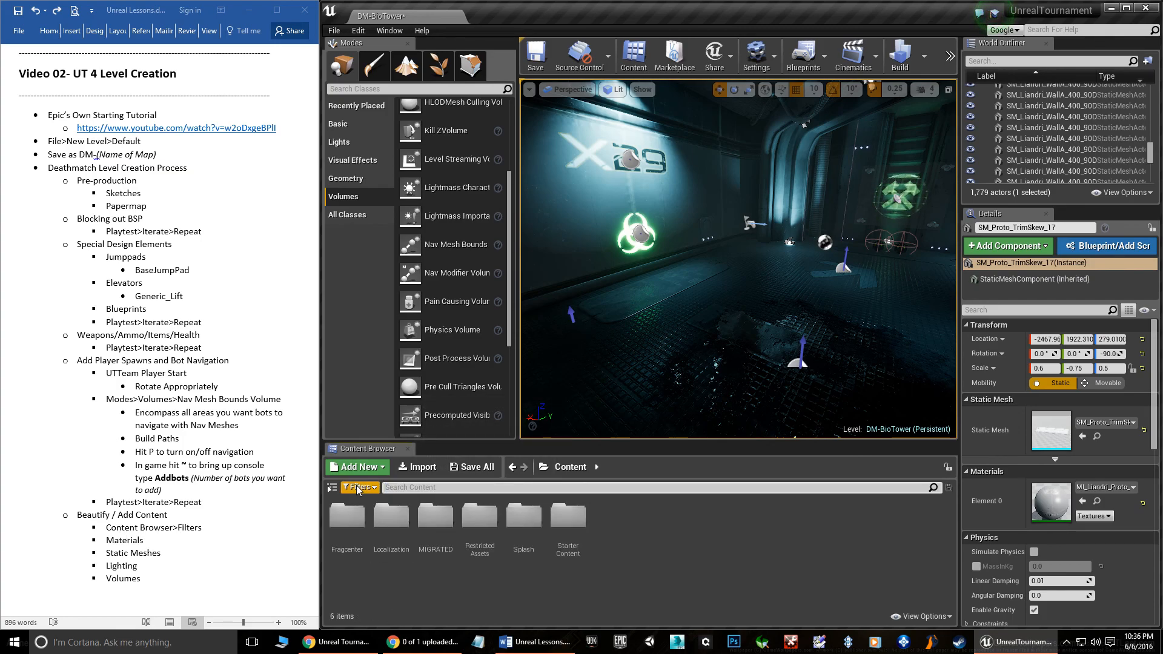
# Step: Filter the project content by Material and browse through the material thumbnails
pyautogui.click(563, 469)
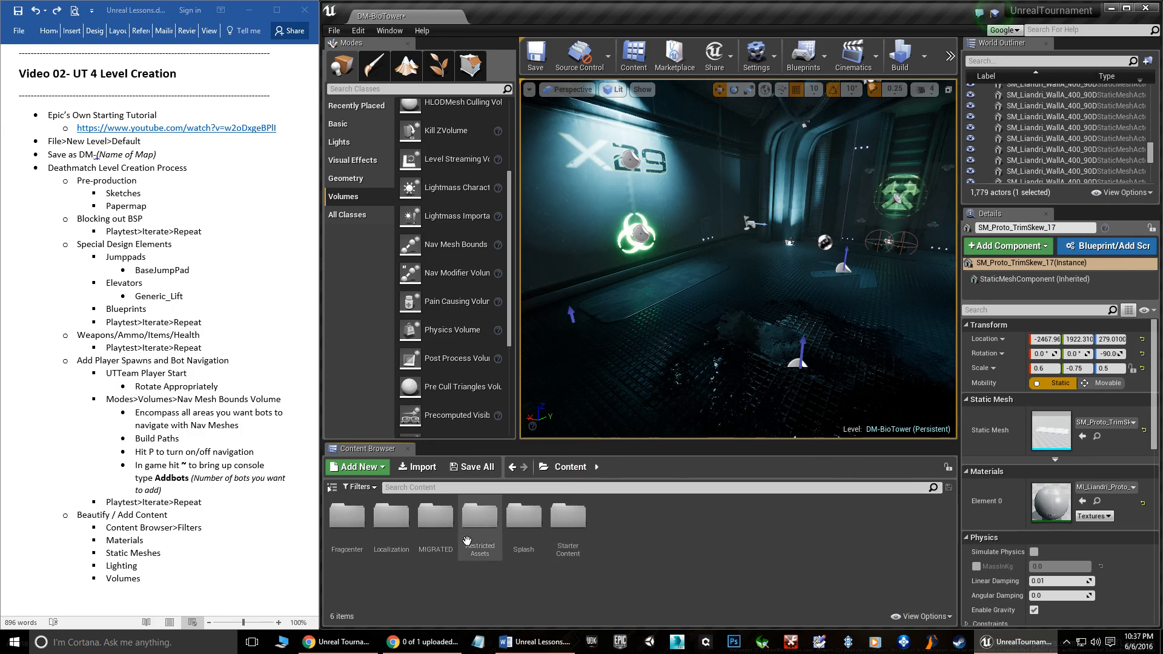
pyautogui.click(362, 488)
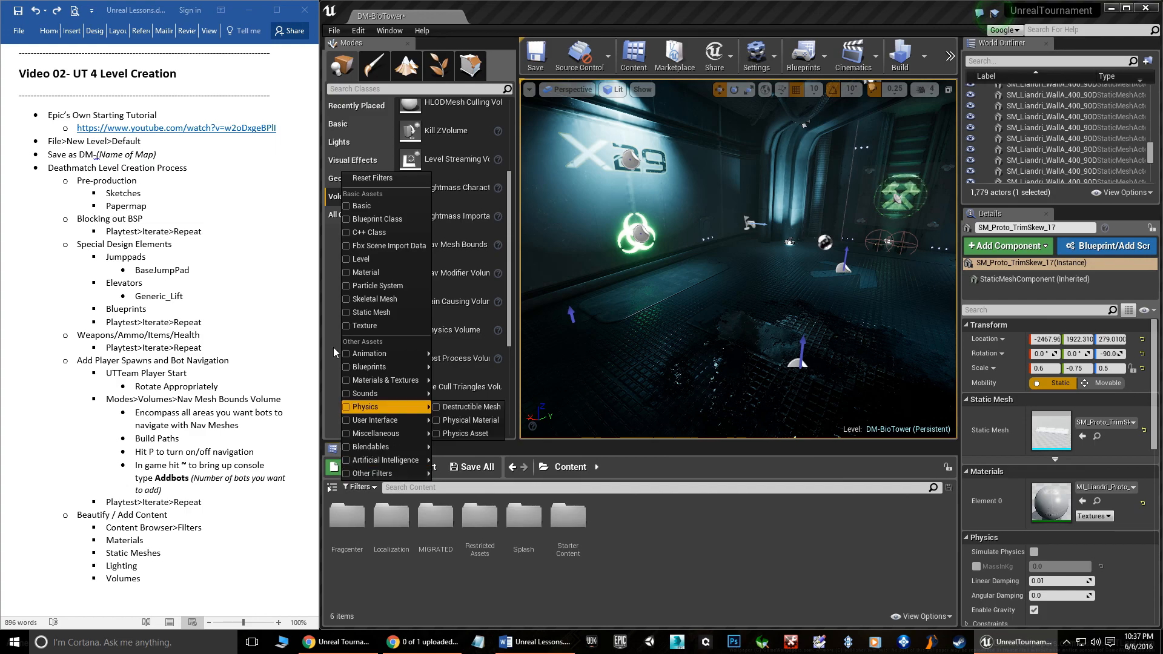
pyautogui.click(363, 277)
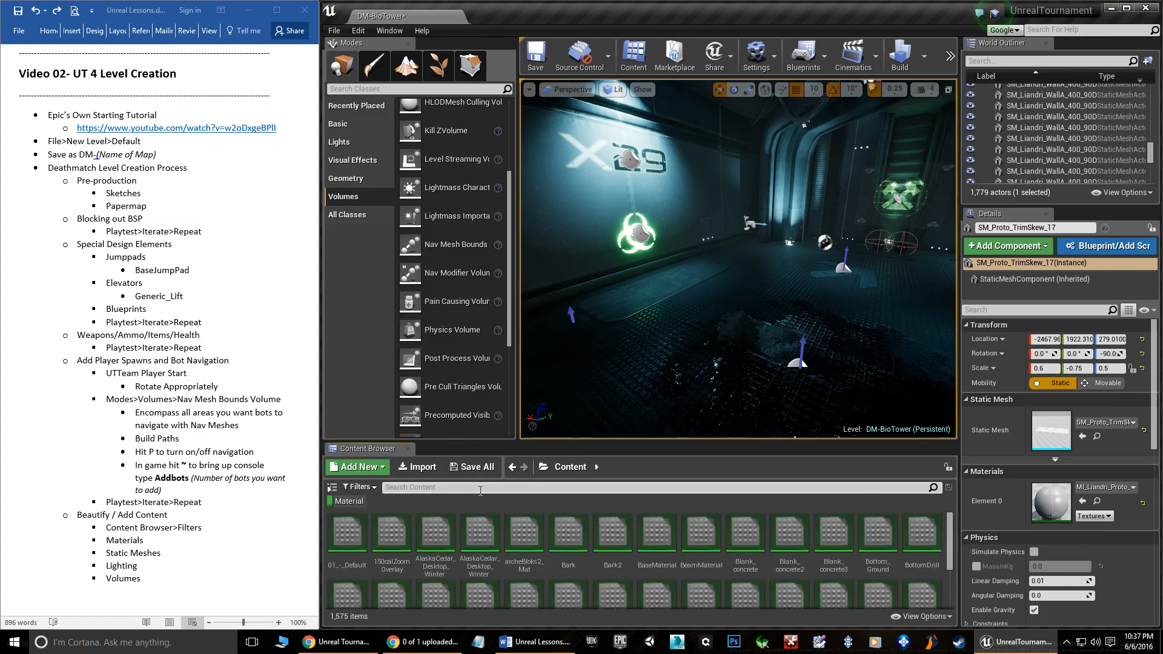
pyautogui.scroll(-10, 933, 535)
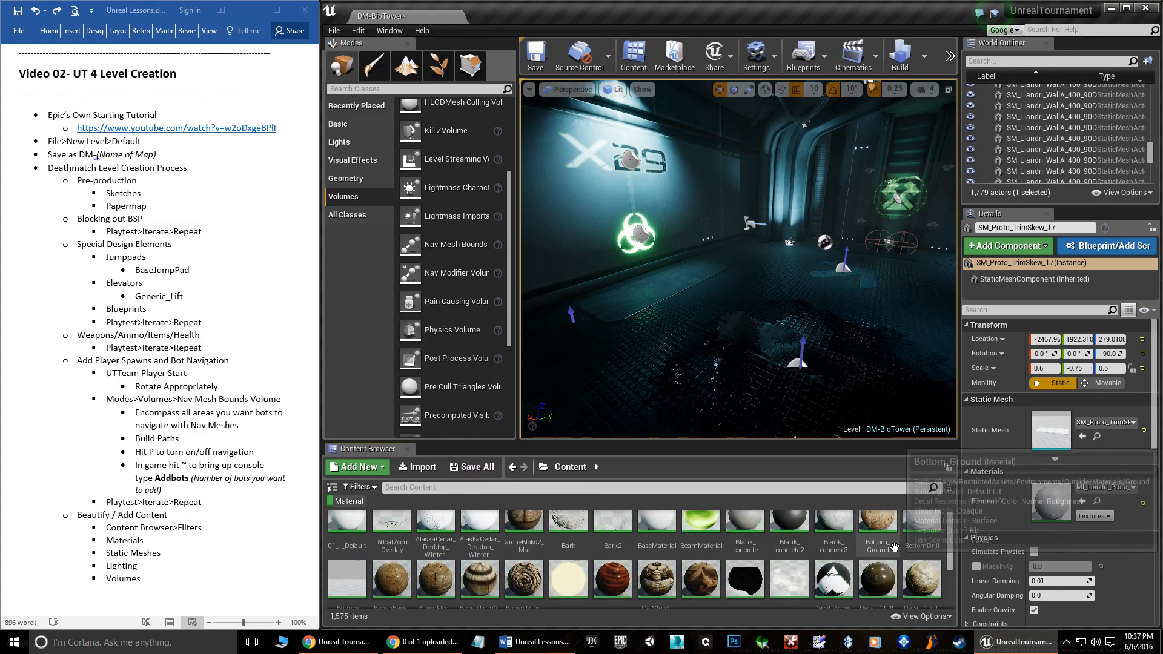
pyautogui.scroll(-10, 885, 551)
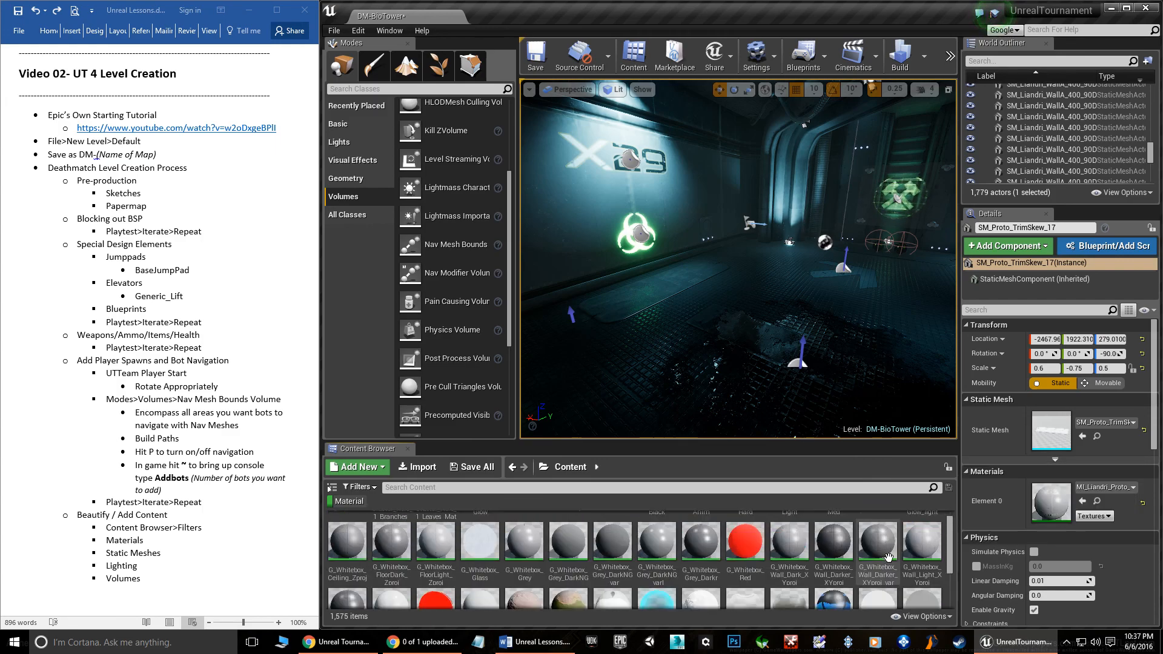
pyautogui.scroll(-3, 885, 562)
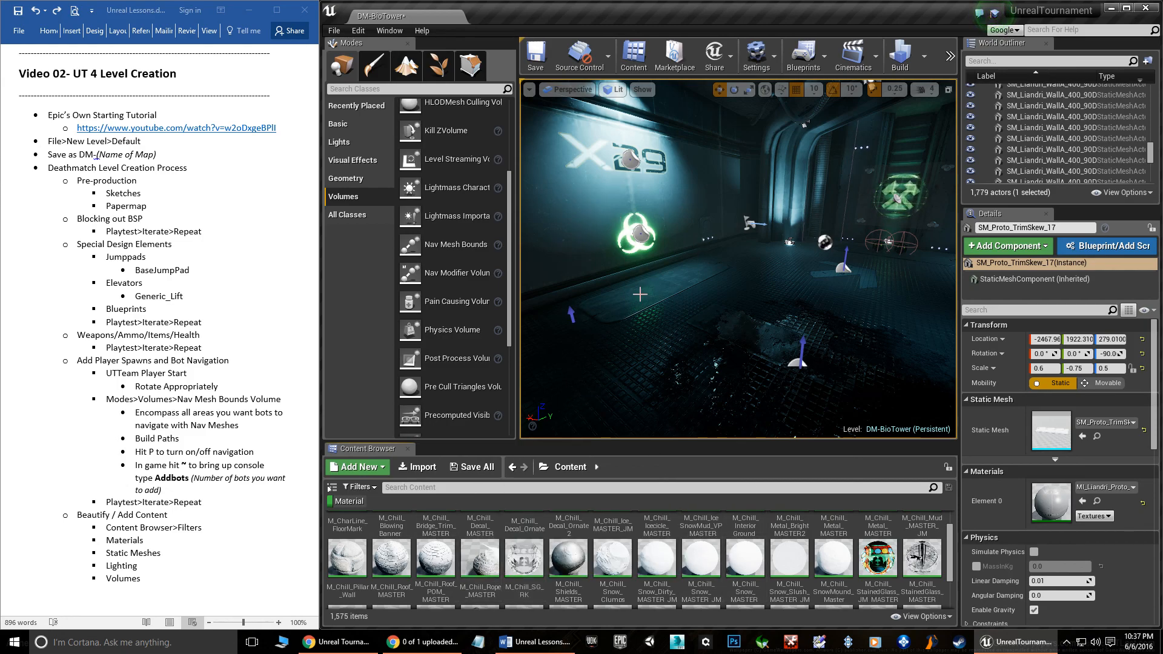
# Step: Select the X29 wall mesh and the floor's Box Brush in turn, and browse further through the materials
pyautogui.click(574, 198)
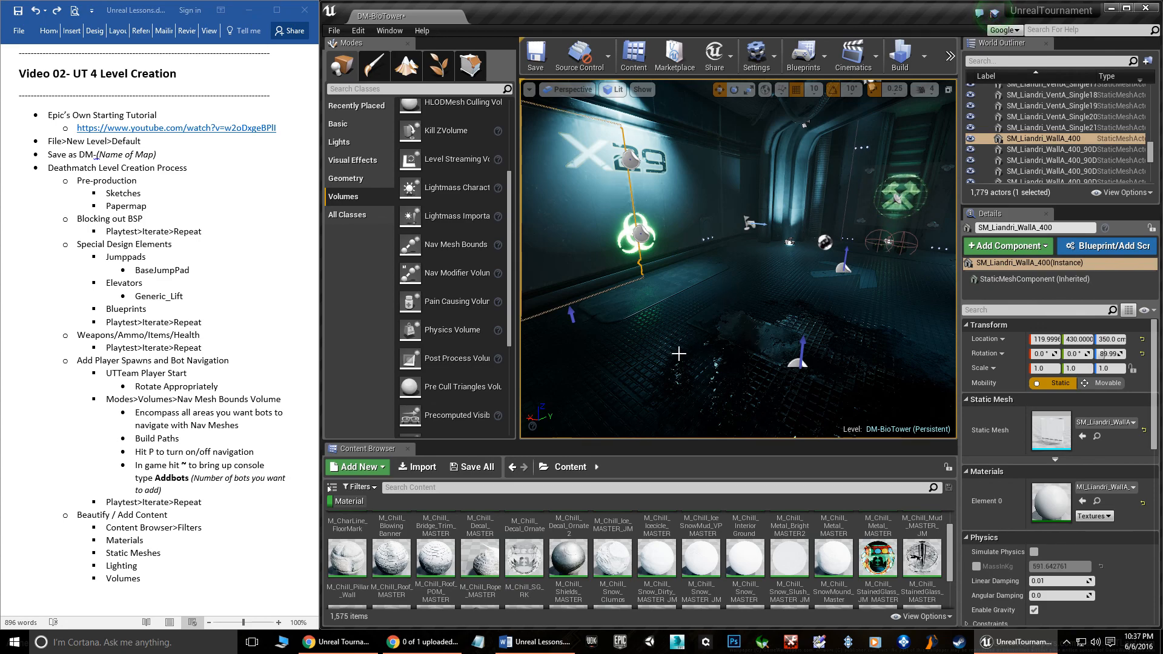
pyautogui.click(644, 351)
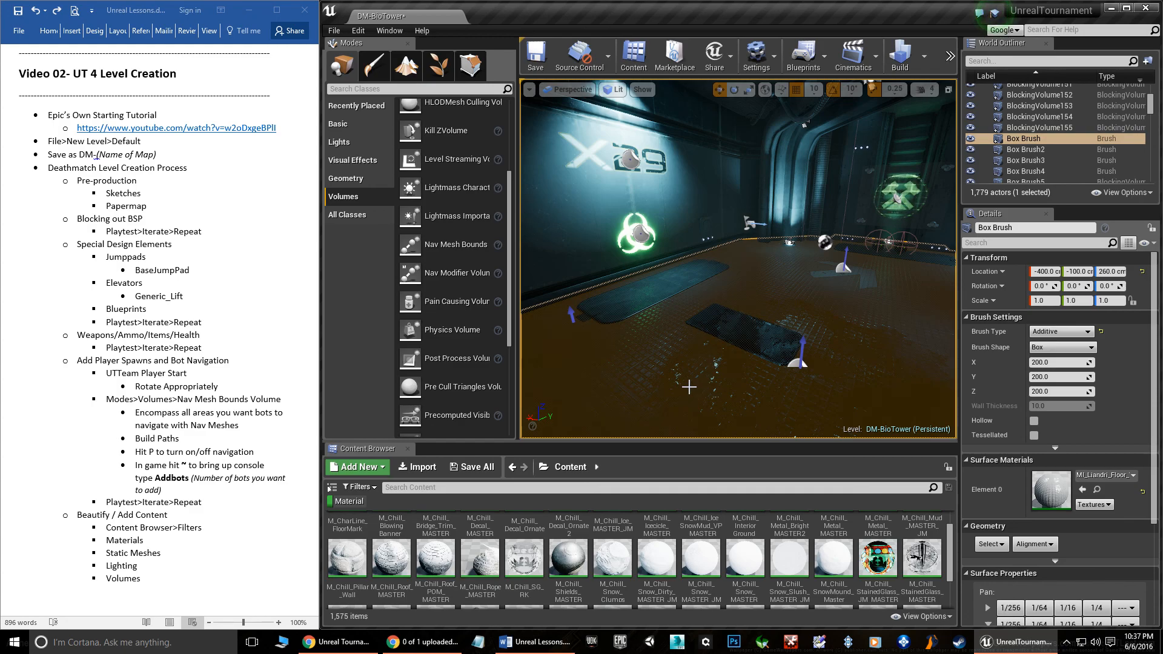
pyautogui.scroll(-5, 601, 564)
pyautogui.scroll(-6, 601, 564)
pyautogui.scroll(-5, 599, 565)
pyautogui.scroll(-4, 598, 568)
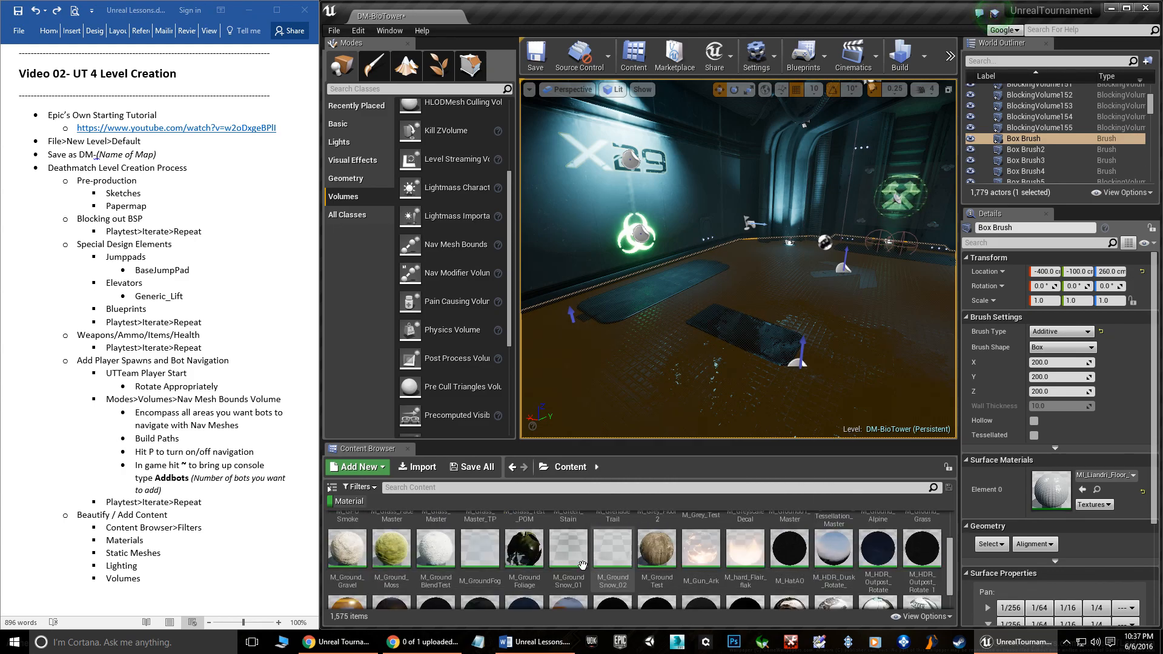
# Step: Switch the asset filter from Material to Static Mesh
pyautogui.click(359, 487)
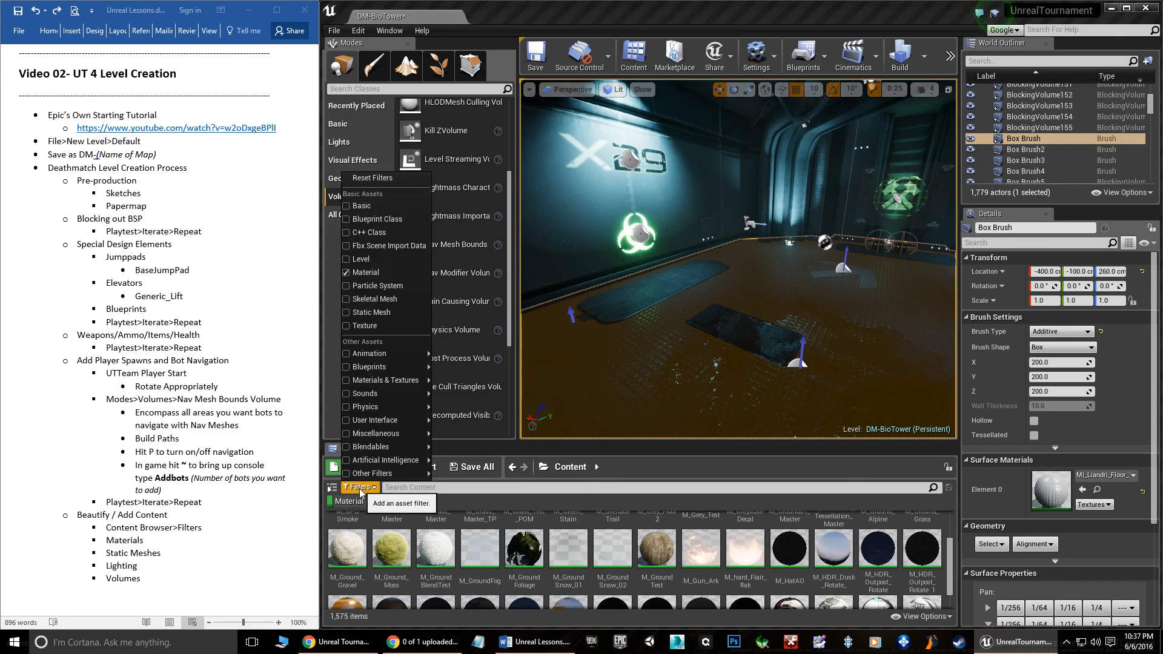
pyautogui.click(347, 272)
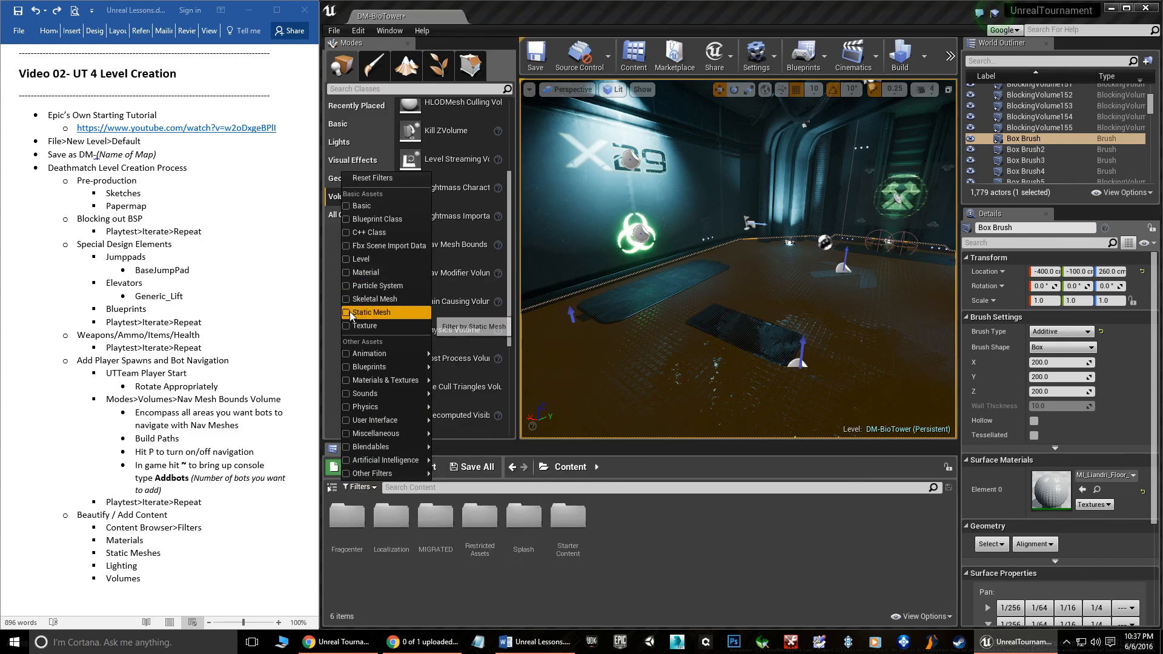
pyautogui.click(371, 312)
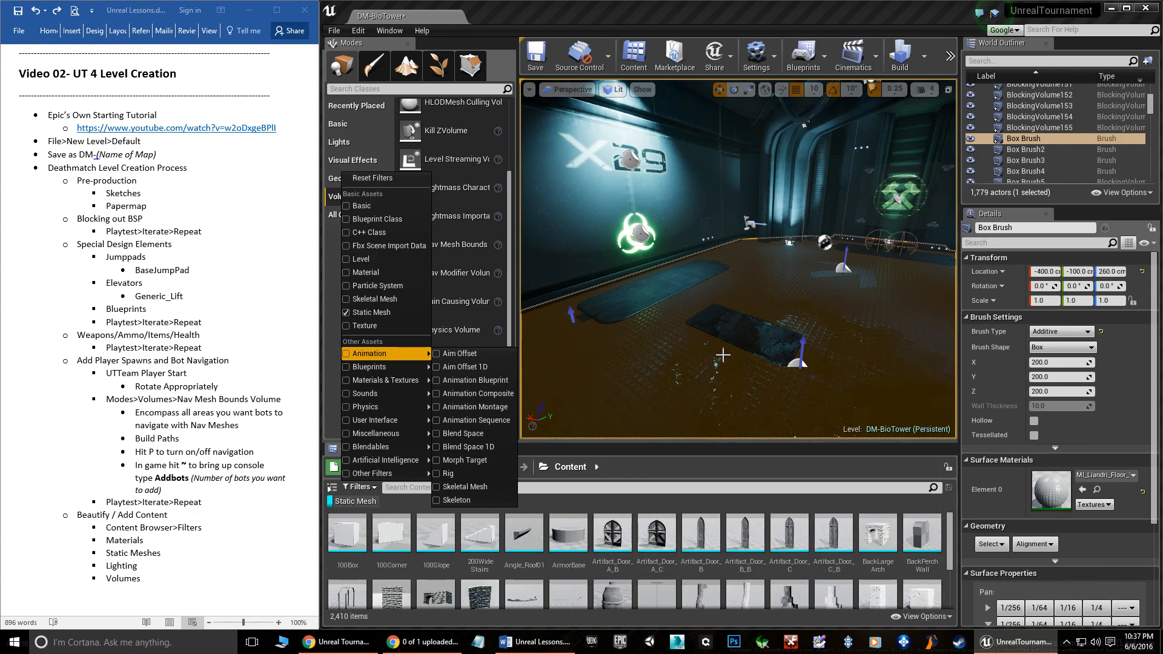
# Step: Select the large angled window wall mesh in the room and place the BackRedSideBigWall03 static mesh in front of it
pyautogui.moveTo(755, 276)
pyautogui.mouseDown(button='right')
pyautogui.moveTo(684, 276)
pyautogui.moveTo(751, 272)
pyautogui.moveTo(781, 254)
pyautogui.moveTo(757, 275)
pyautogui.mouseUp(button='right')
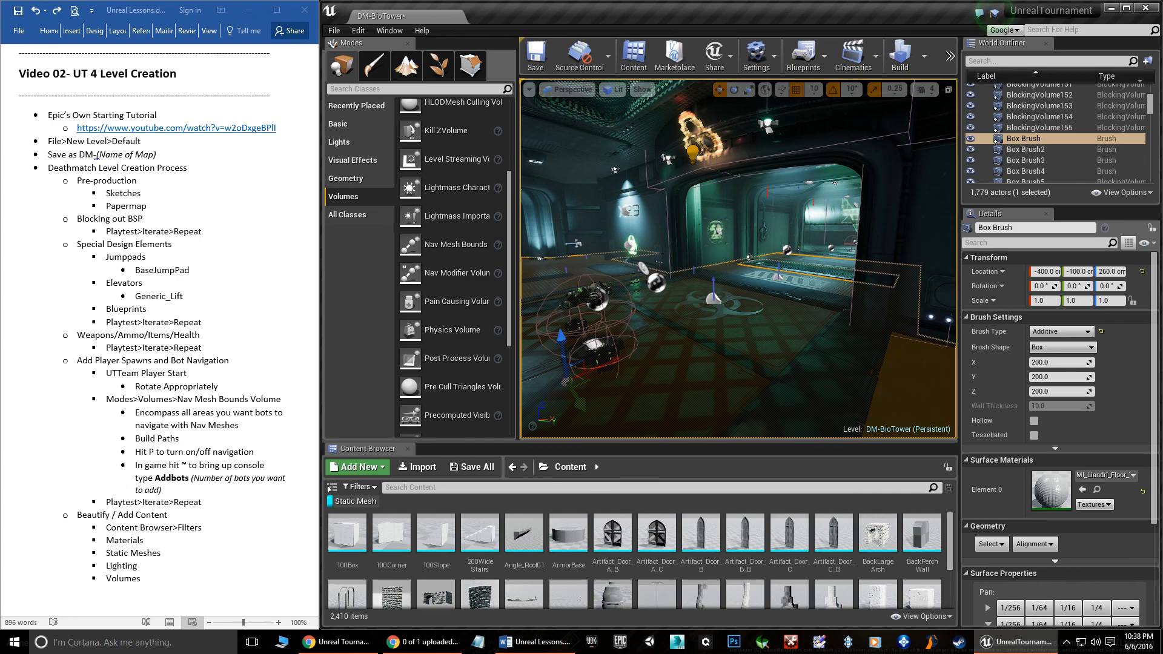
pyautogui.click(884, 168)
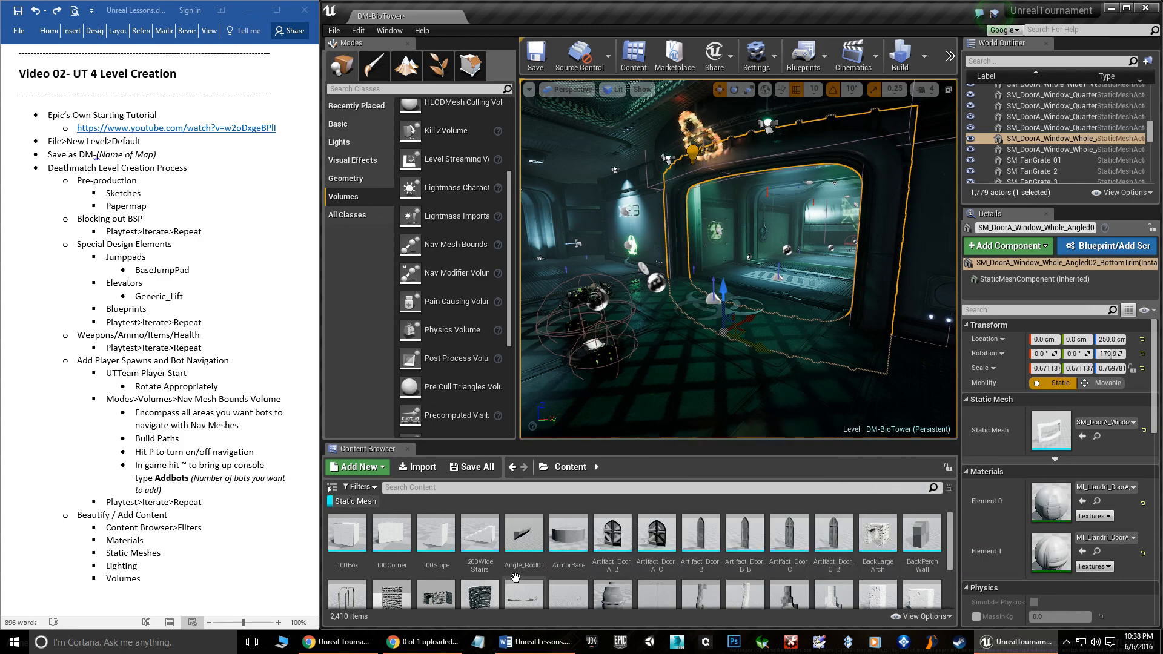
pyautogui.scroll(-1, 481, 581)
pyautogui.scroll(-1, 481, 587)
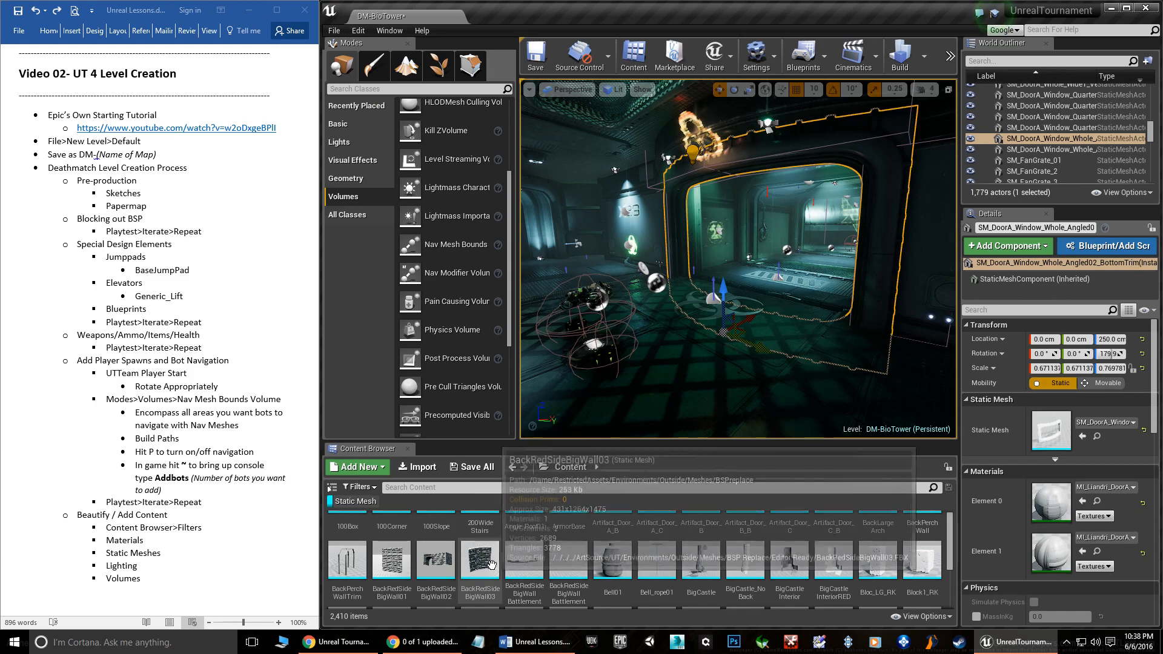
pyautogui.moveTo(484, 566); pyautogui.dragTo(616, 404)
pyautogui.moveTo(693, 354); pyautogui.dragTo(694, 355)
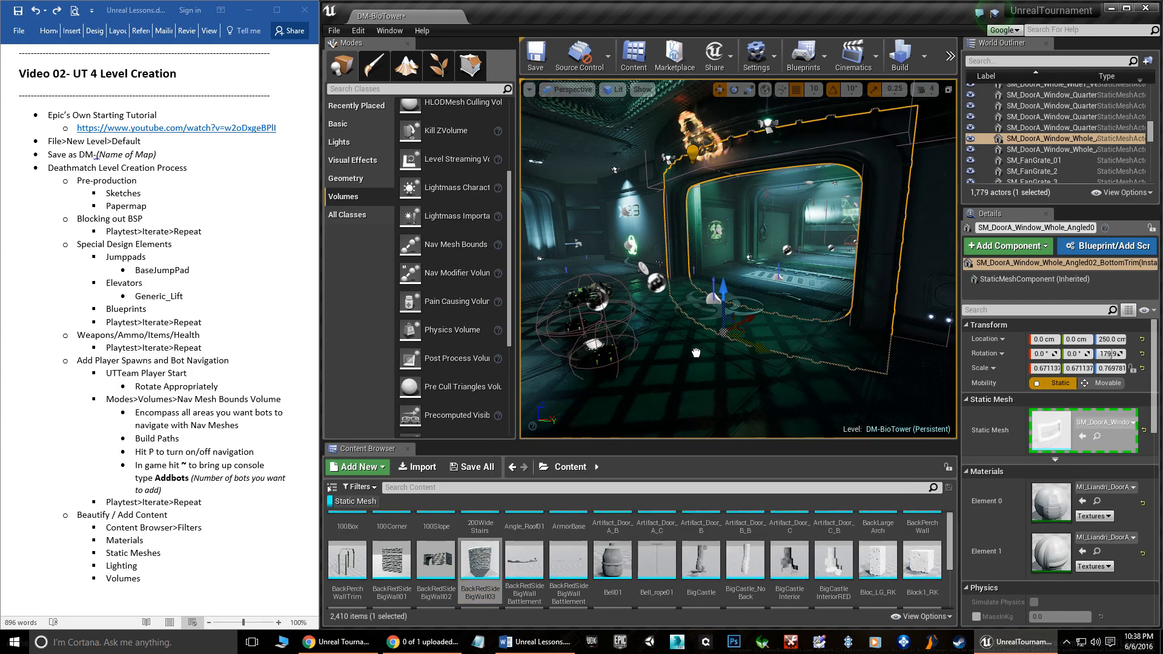
pyautogui.moveTo(706, 236)
pyautogui.mouseDown()
pyautogui.moveTo(712, 254)
pyautogui.moveTo(718, 216)
pyautogui.mouseUp()
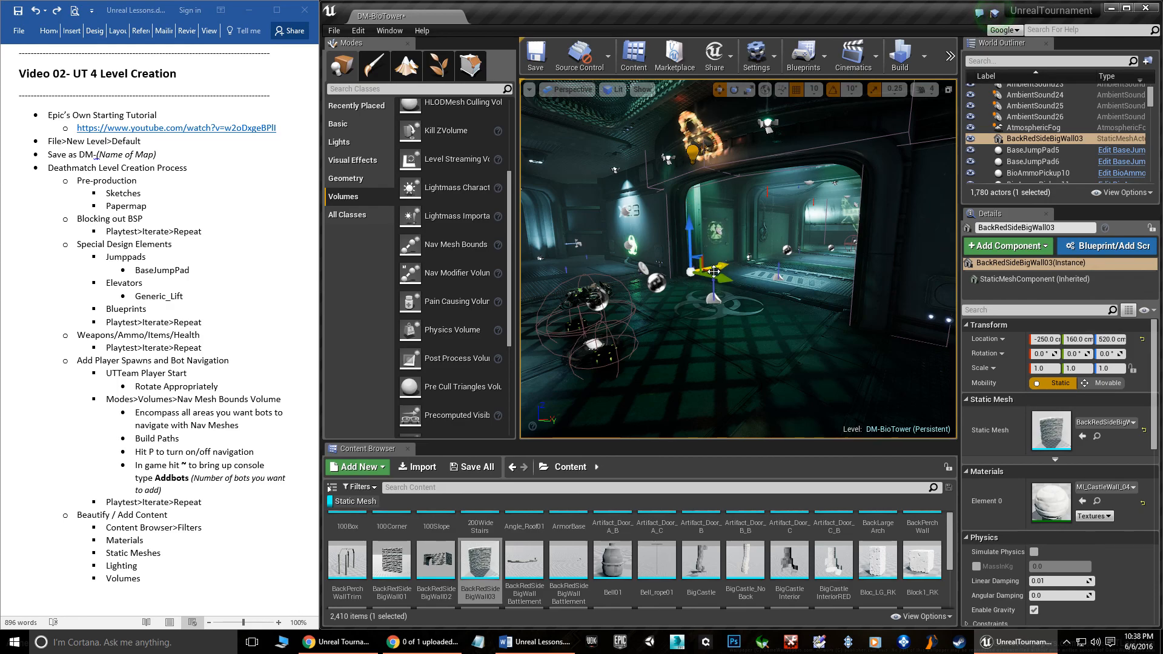
pyautogui.press('f')
pyautogui.moveTo(719, 242); pyautogui.dragTo(934, 257, button='right')
# Step: Place the DouglasFir_Desktop tree static mesh inside the tall cylindrical tower room
pyautogui.scroll(-5, 442, 560)
pyautogui.scroll(-3, 443, 561)
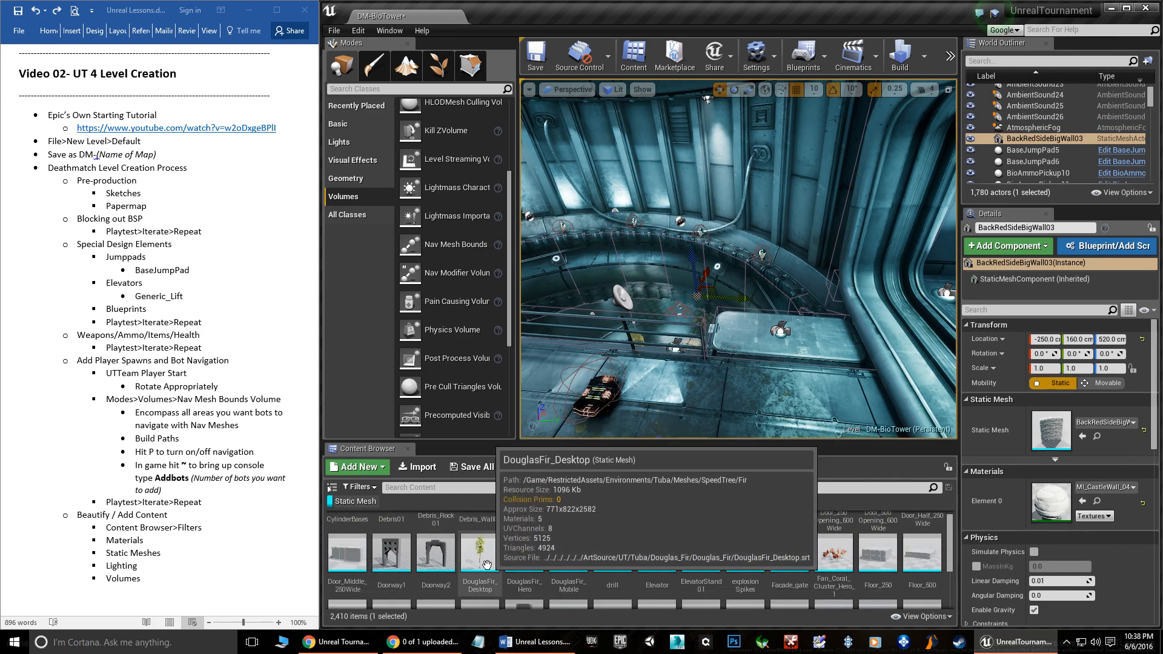
pyautogui.moveTo(480, 553); pyautogui.dragTo(745, 396)
pyautogui.moveTo(744, 396); pyautogui.dragTo(715, 224, button='right')
pyautogui.press('w')
pyautogui.moveTo(712, 275); pyautogui.dragTo(734, 383, button='right')
pyautogui.press('s')
pyautogui.press('w')
pyautogui.moveTo(705, 382); pyautogui.dragTo(704, 433)
pyautogui.click(770, 376)
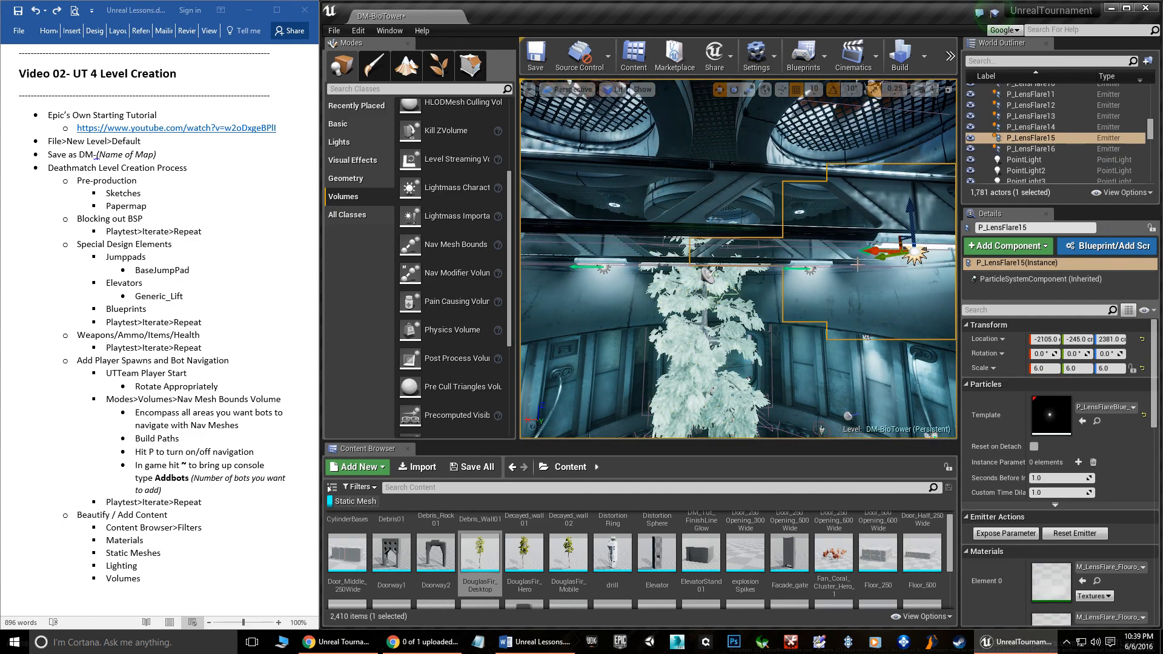
# Step: Duplicate the DouglasFir_Desktop tree and move the copy along the Y axis to -350 cm, across the tower from the original
pyautogui.moveTo(770, 376); pyautogui.dragTo(678, 442, button='right')
pyautogui.press('w')
pyautogui.press('s')
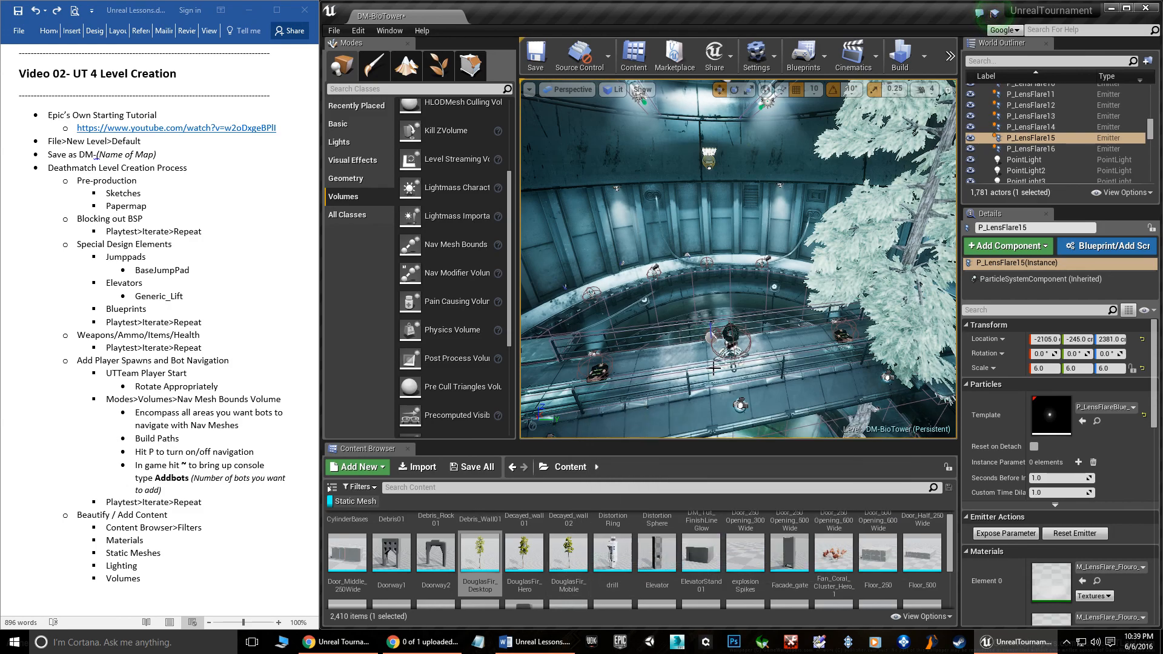
pyautogui.moveTo(737, 259); pyautogui.dragTo(805, 266, button='right')
pyautogui.click(778, 200)
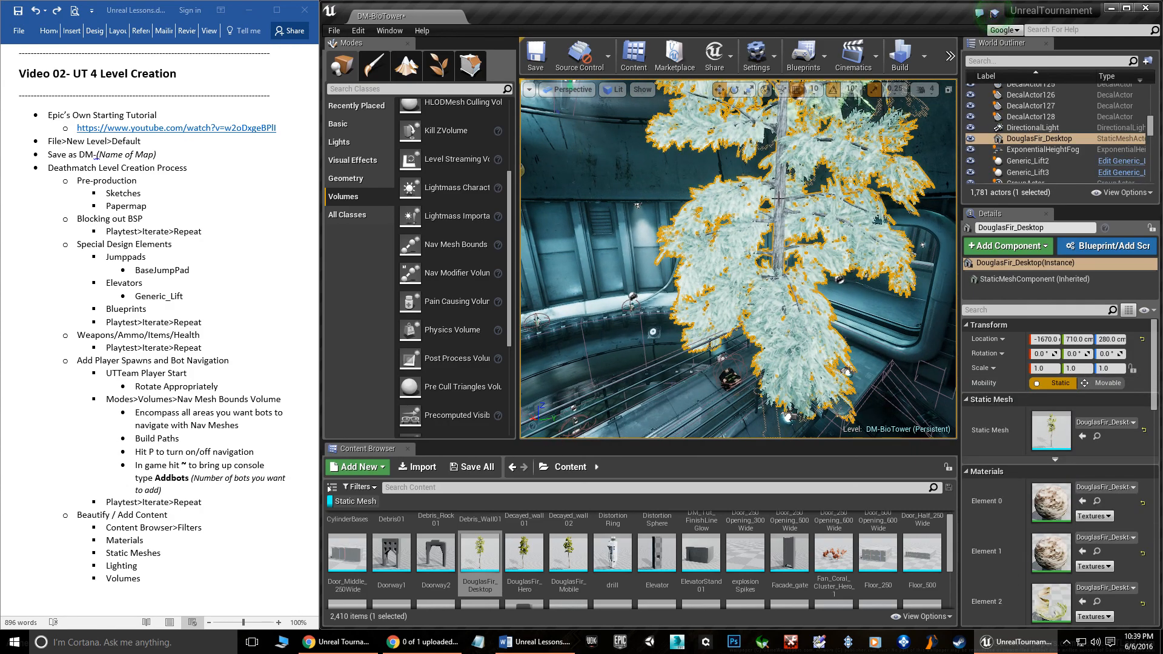
pyautogui.moveTo(760, 242); pyautogui.dragTo(866, 230, button='right')
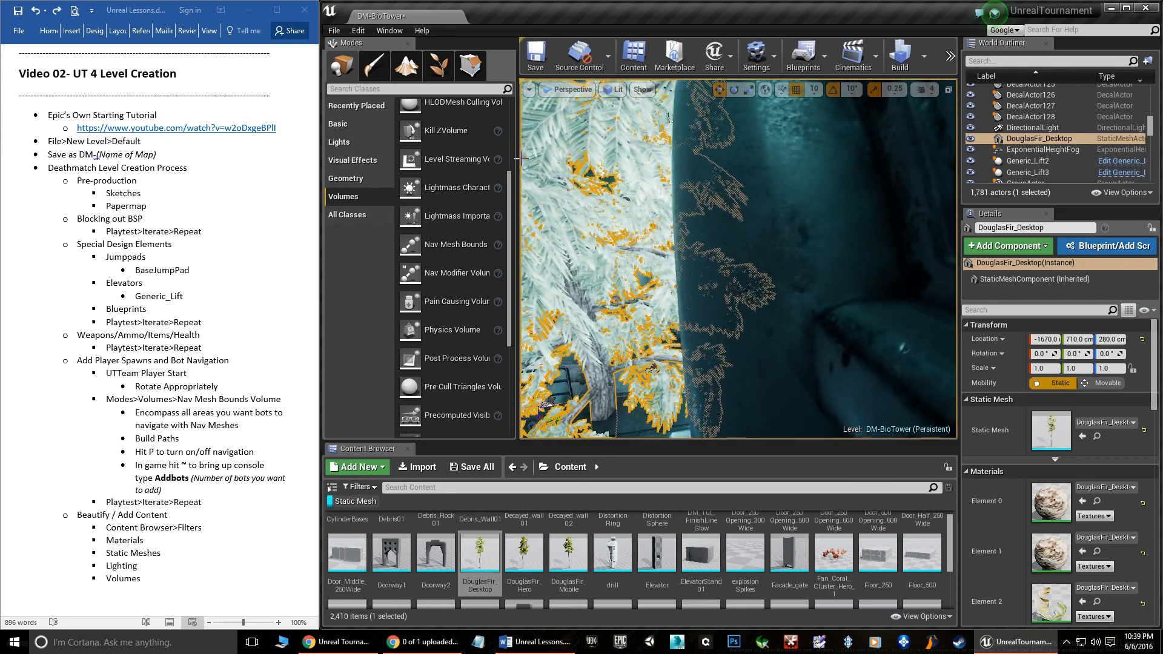
pyautogui.click(359, 30)
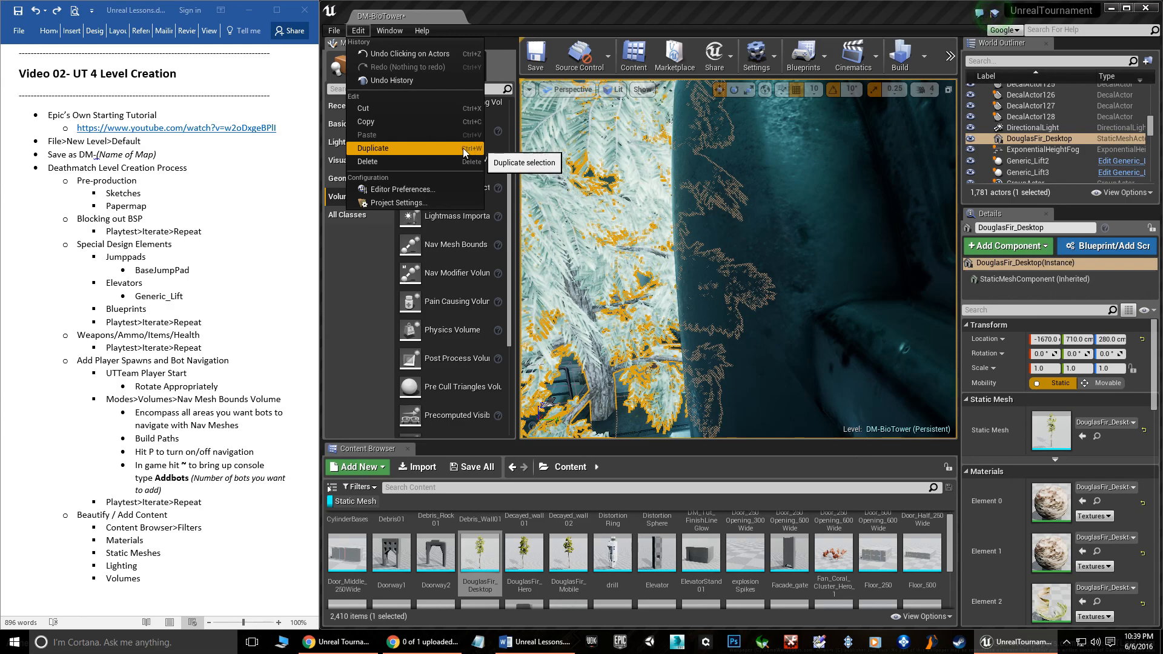
pyautogui.moveTo(559, 231)
pyautogui.mouseDown(button='right')
pyautogui.moveTo(497, 273)
pyautogui.moveTo(569, 236)
pyautogui.mouseUp(button='right')
pyautogui.press('s')
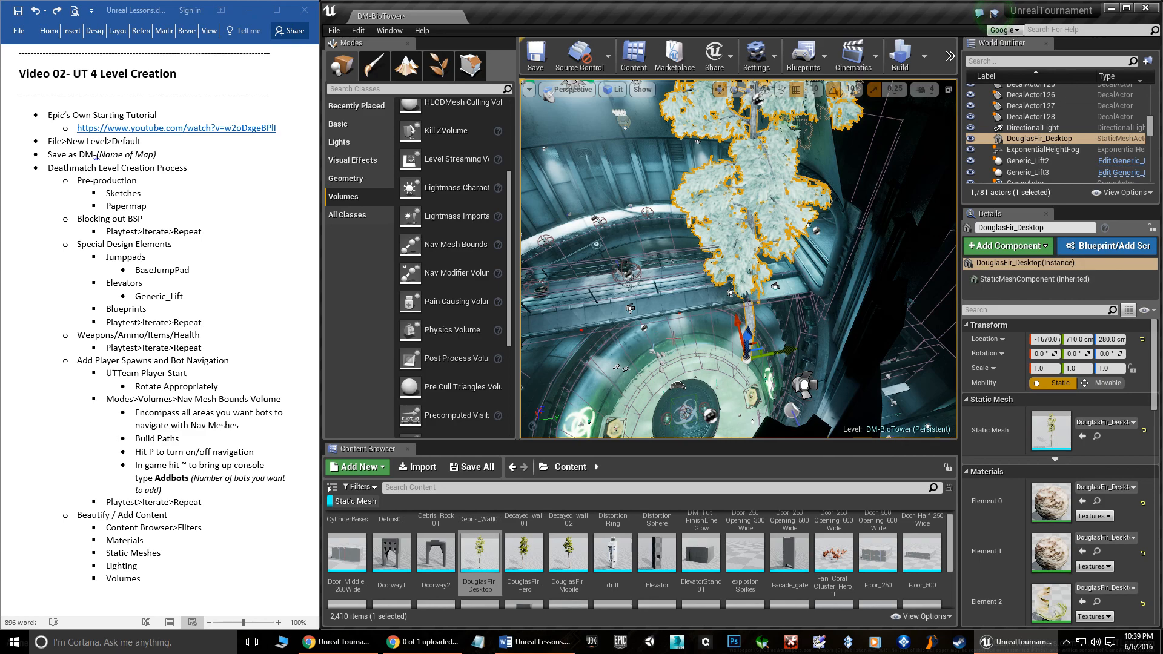
pyautogui.keyDown('alt'); pyautogui.moveTo(775, 352); pyautogui.dragTo(649, 364); pyautogui.keyUp('alt')
pyautogui.moveTo(700, 219); pyautogui.dragTo(660, 233, button='right')
pyautogui.press('w')
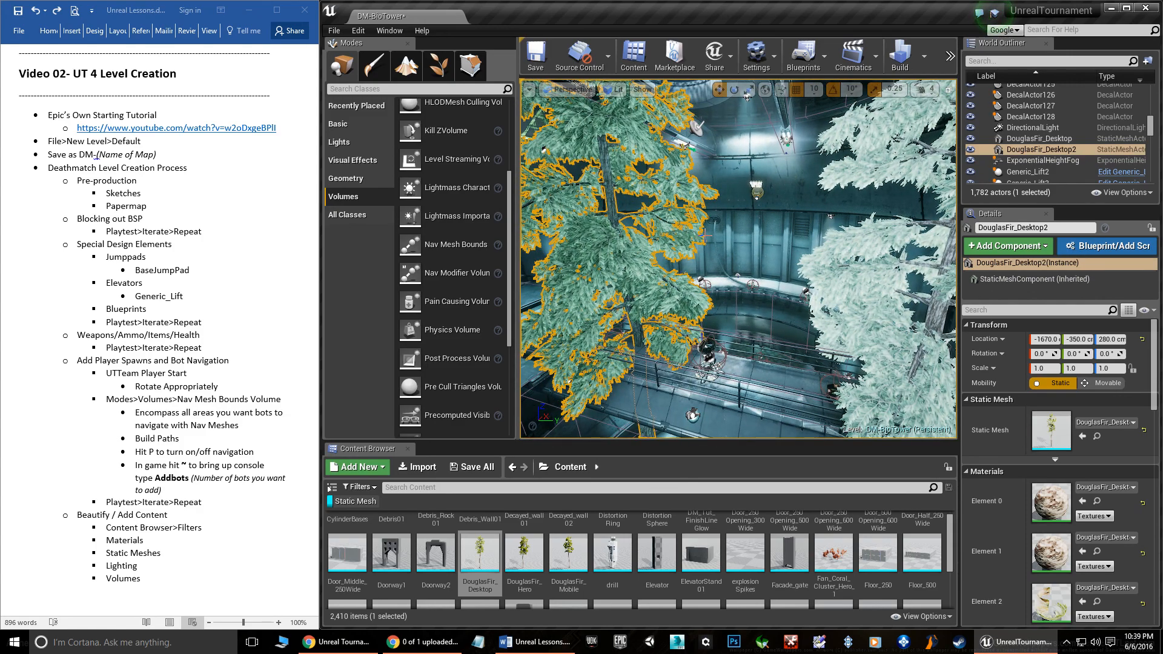
# Step: Delete the duplicated Douglas fir and the original tree from the level
pyautogui.press('Delete')
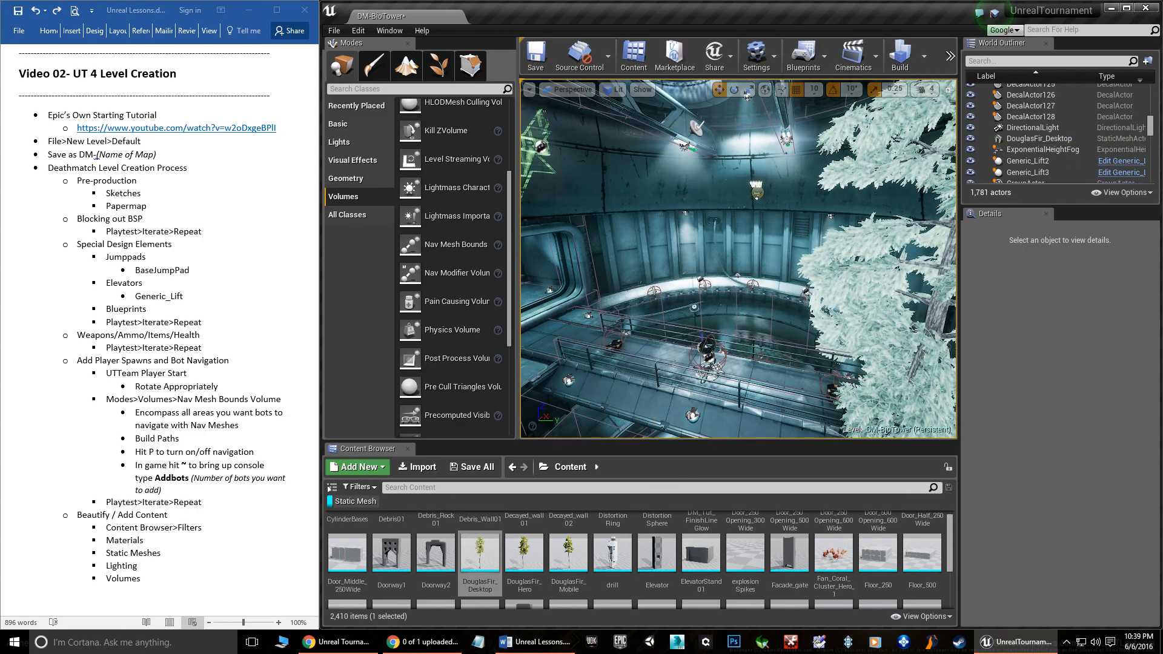
pyautogui.click(882, 238)
pyautogui.press('Delete')
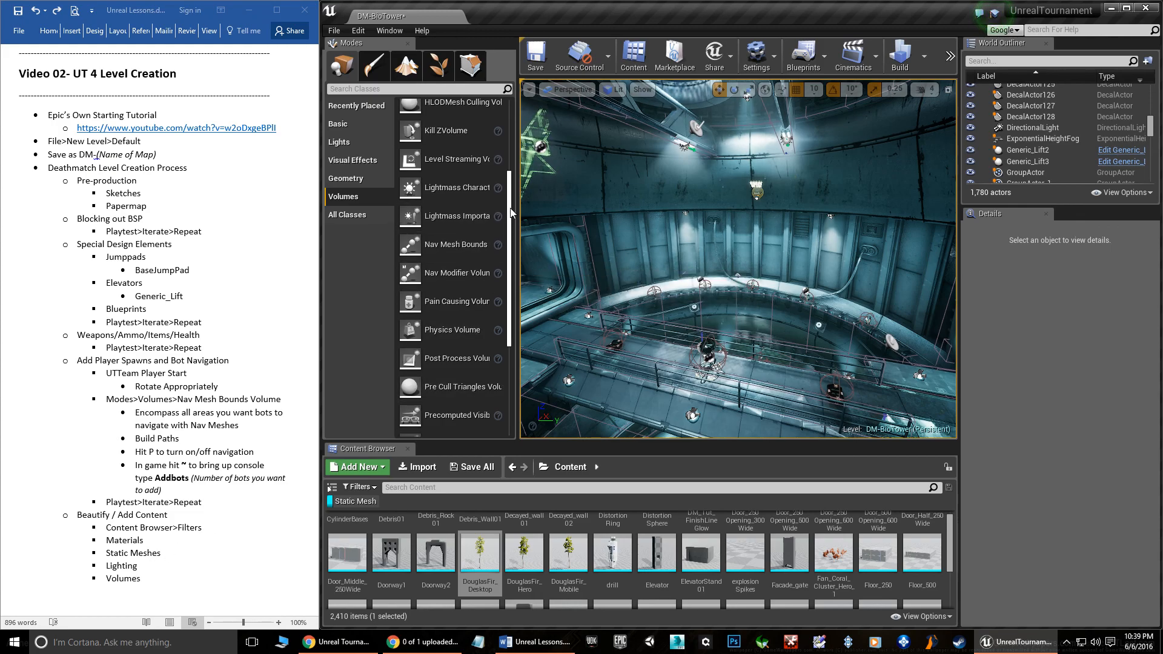
# Step: Widen the list of placeable classes to fit the volume names and return to the start of the Volumes types
pyautogui.moveTo(518, 203); pyautogui.dragTo(546, 202)
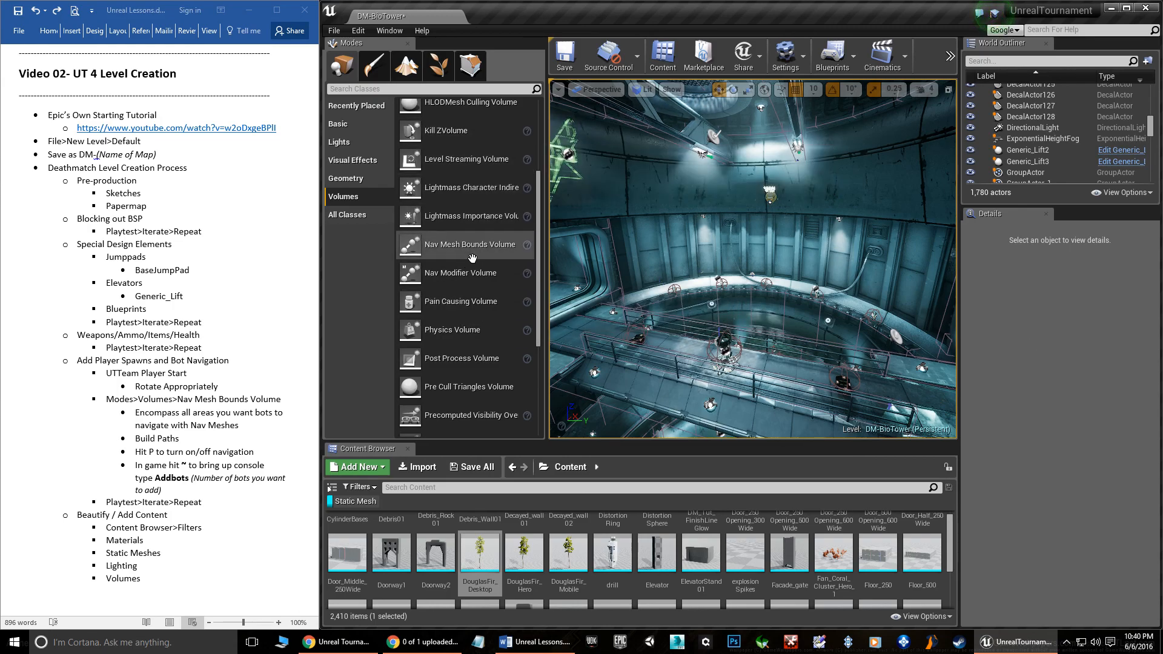
pyautogui.scroll(3, 471, 327)
pyautogui.scroll(3, 470, 336)
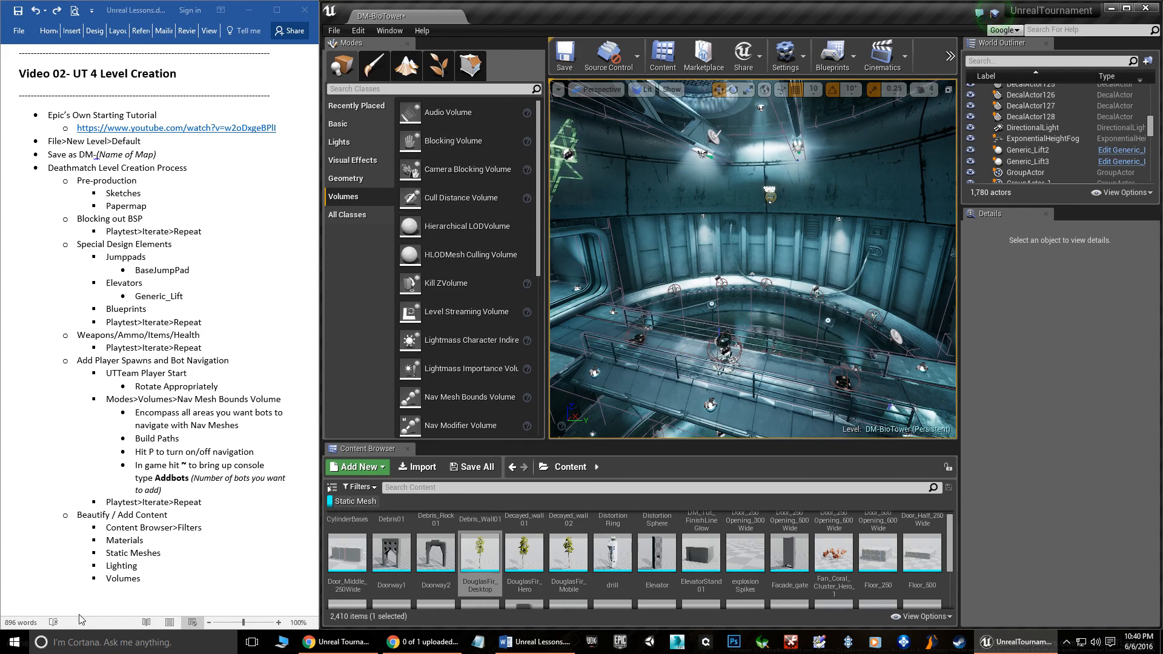
# Step: Review the beautification items in the lesson notes and examine the lighting along the tower's upper walkway
pyautogui.click(117, 570)
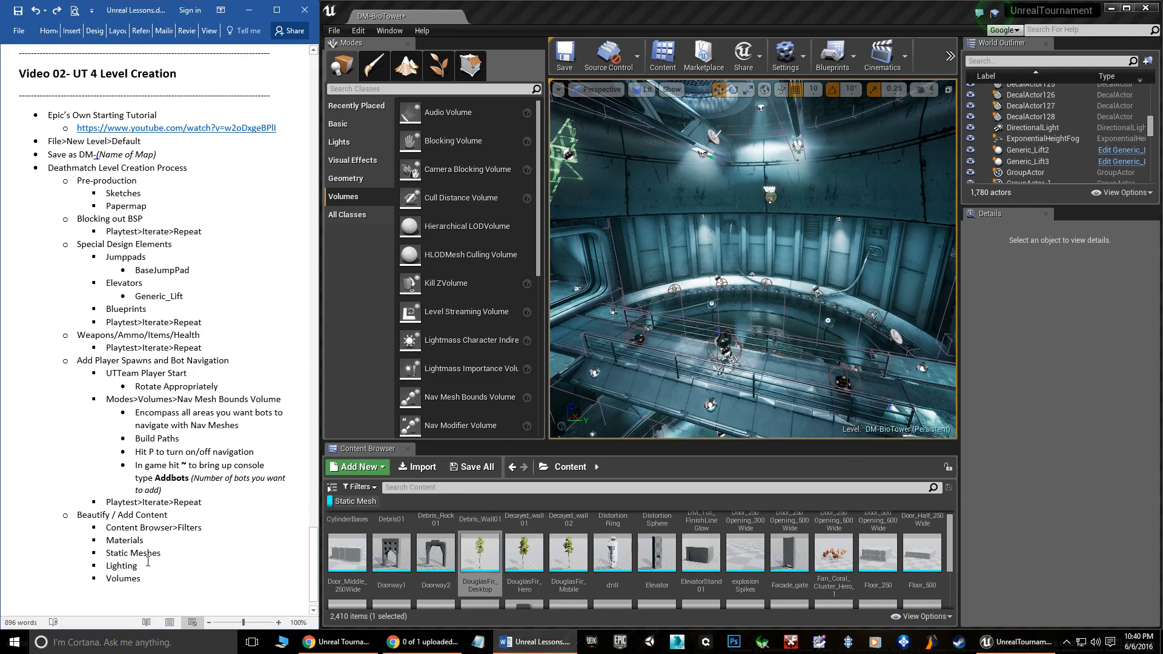
pyautogui.moveTo(731, 302); pyautogui.dragTo(933, 300, button='right')
pyautogui.press('w')
pyautogui.moveTo(752, 259); pyautogui.dragTo(917, 227, button='right')
pyautogui.press('w')
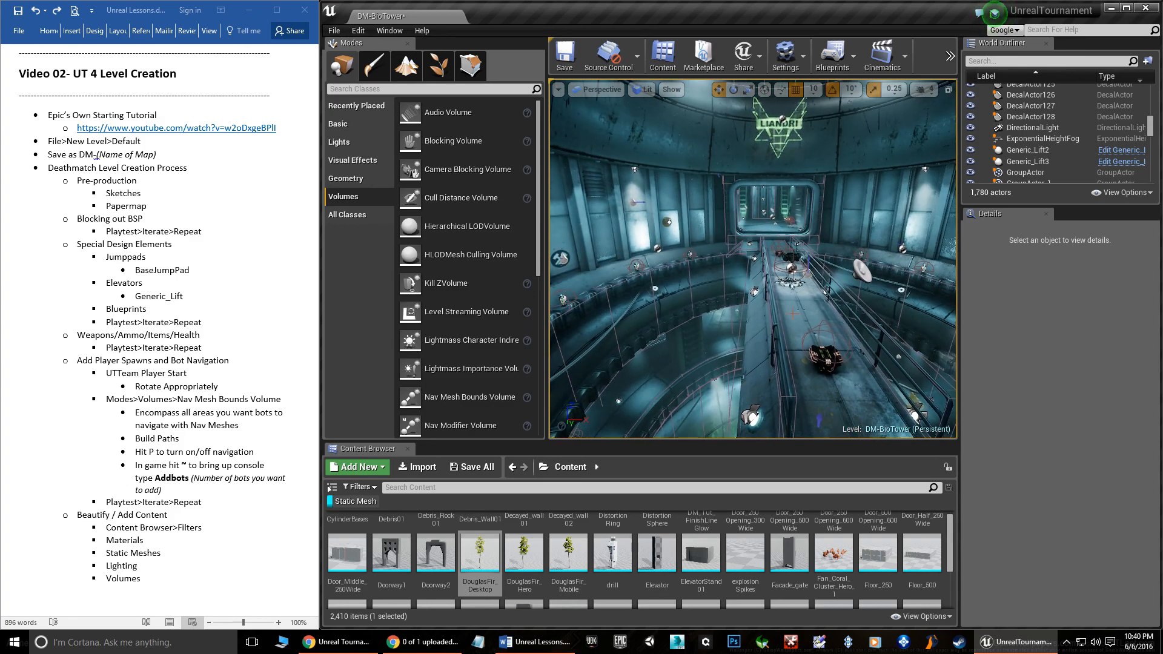
pyautogui.click(242, 303)
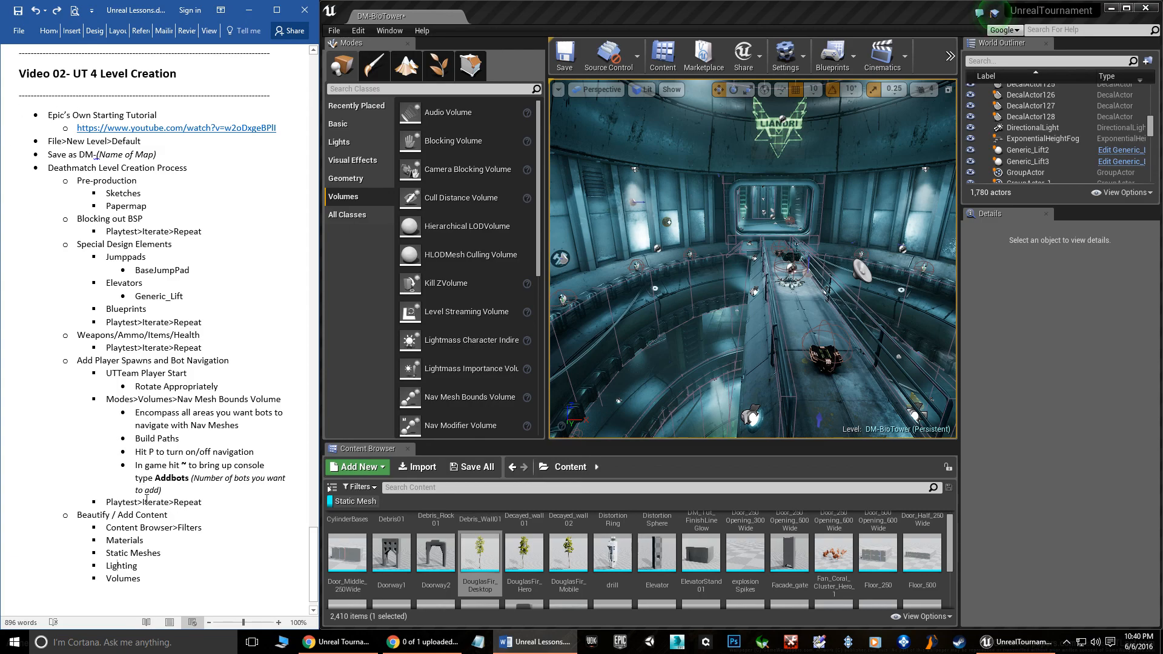
pyautogui.moveTo(751, 260); pyautogui.dragTo(809, 253, button='right')
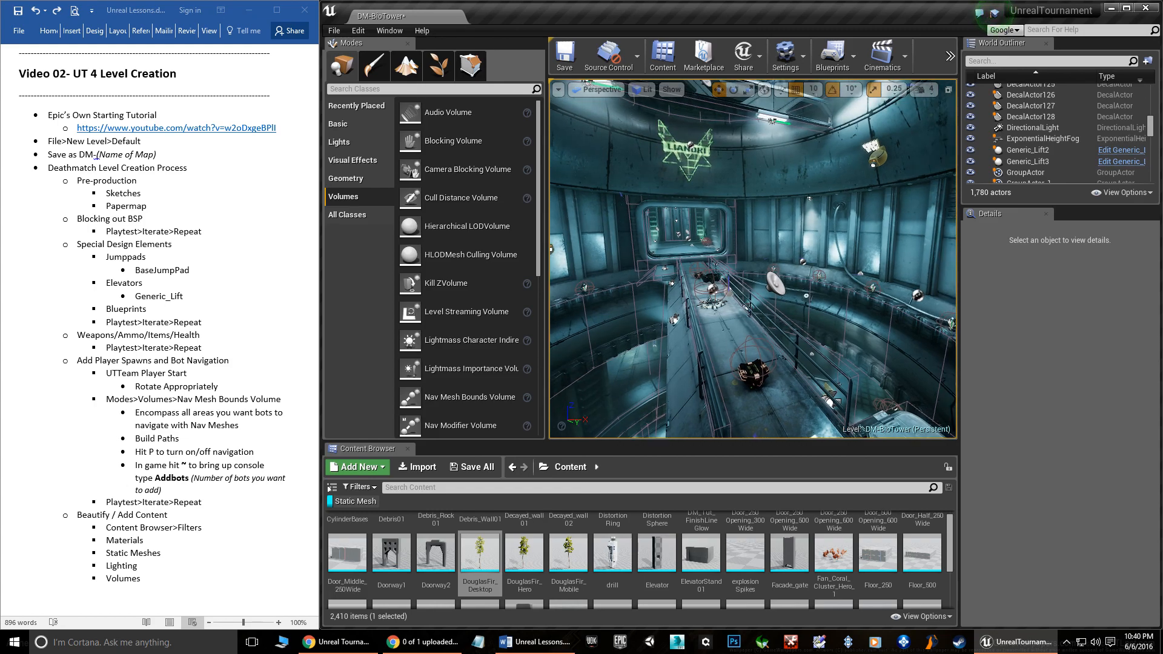
pyautogui.moveTo(809, 253); pyautogui.dragTo(826, 249, button='right')
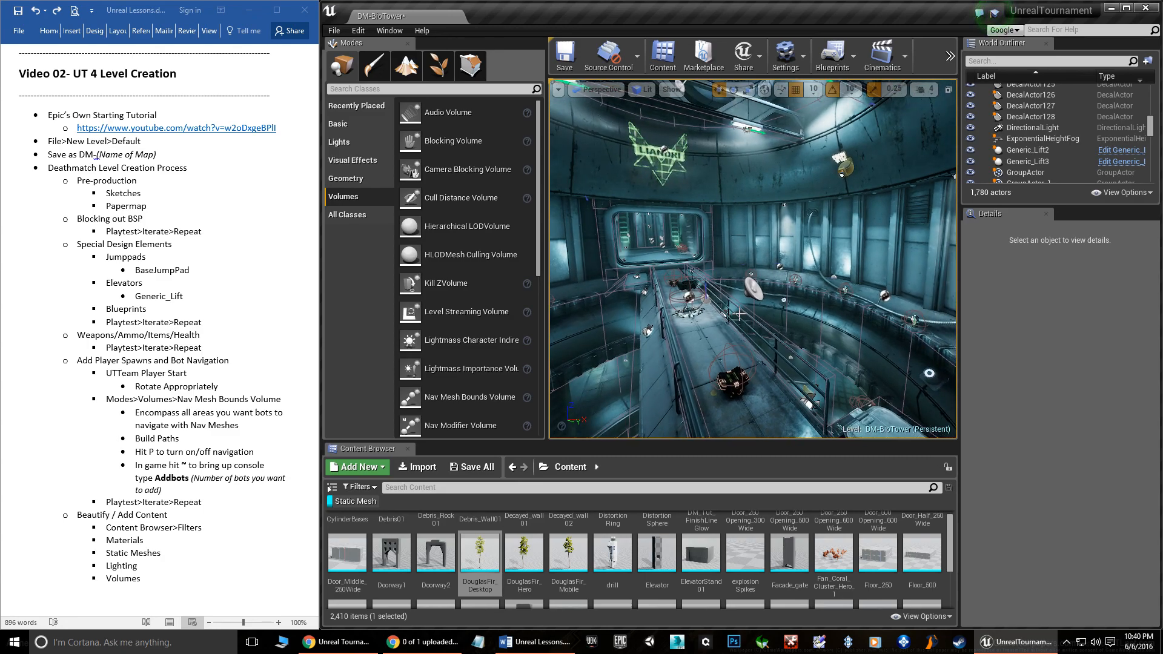